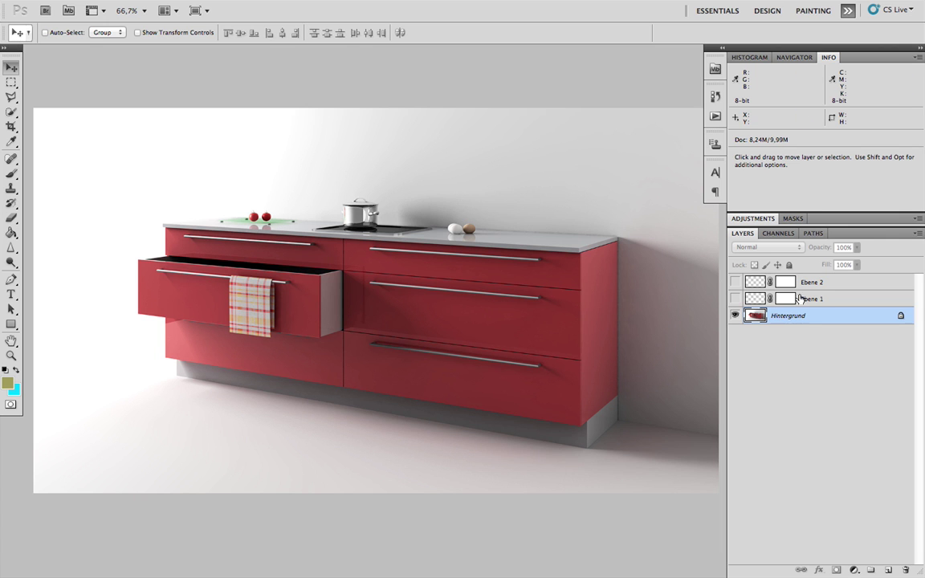
# Make the Ebene 1 overlay visible, check its blending, and select Ebene 2 as the top layer
pyautogui.click(735, 298)
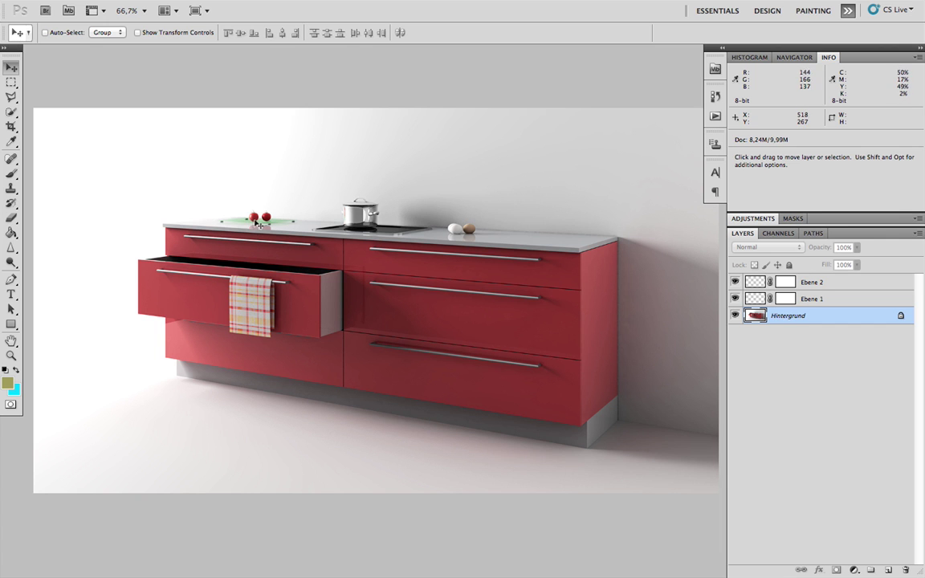
pyautogui.click(823, 298)
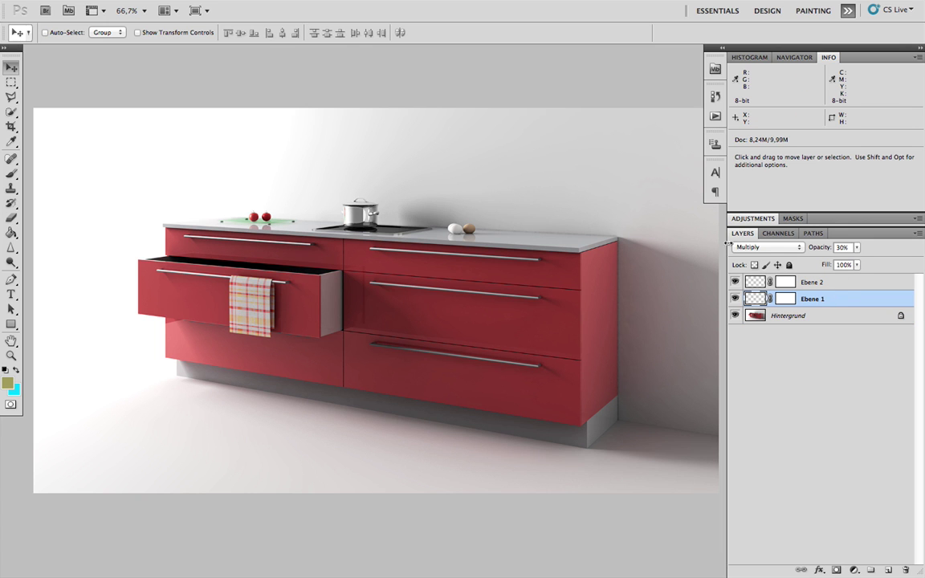
pyautogui.click(812, 281)
# Add a Curves adjustment layer with shadow, midtone and highlight points raised to brighten the render
pyautogui.click(853, 570)
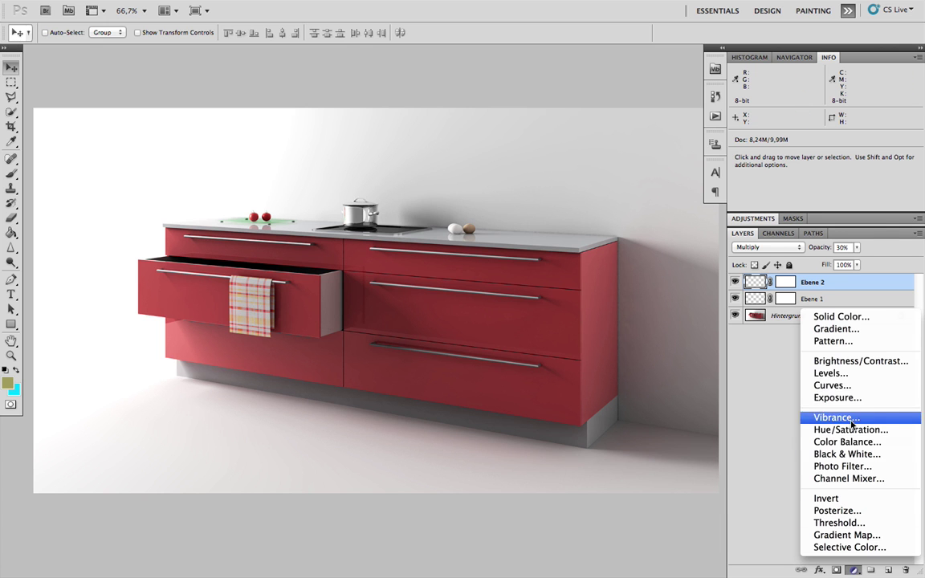
pyautogui.click(842, 388)
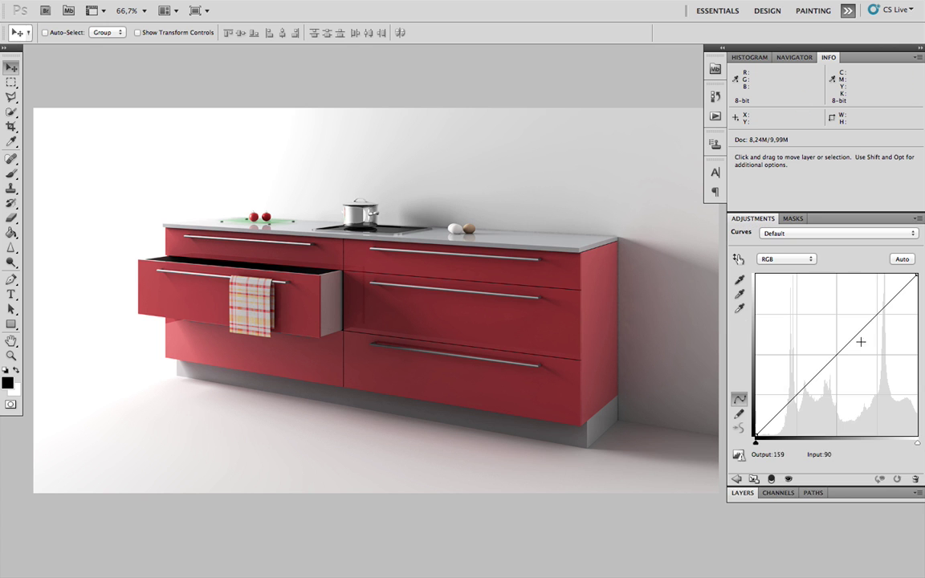
pyautogui.moveTo(849, 340); pyautogui.dragTo(846, 327)
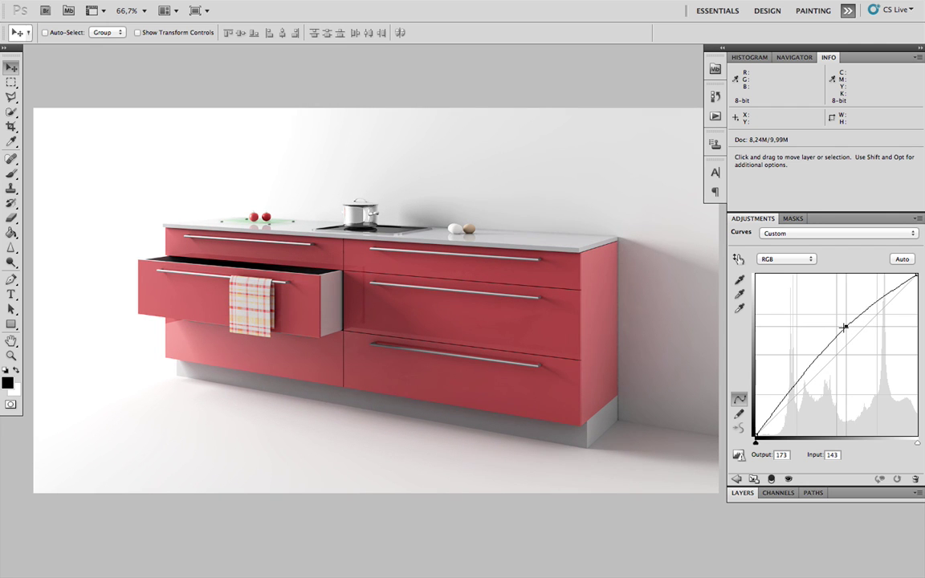
pyautogui.moveTo(785, 391); pyautogui.dragTo(788, 398)
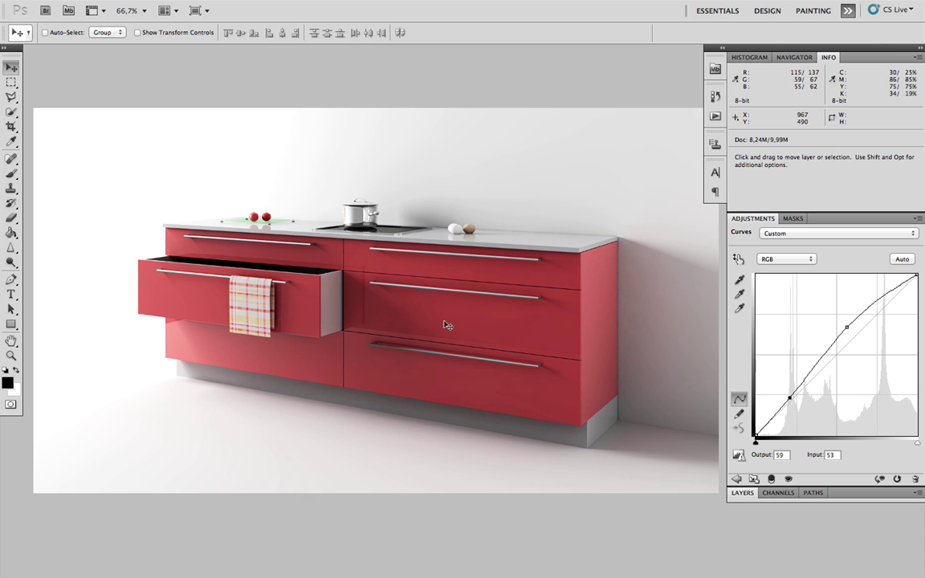
pyautogui.click(790, 399)
pyautogui.moveTo(789, 398); pyautogui.dragTo(788, 398)
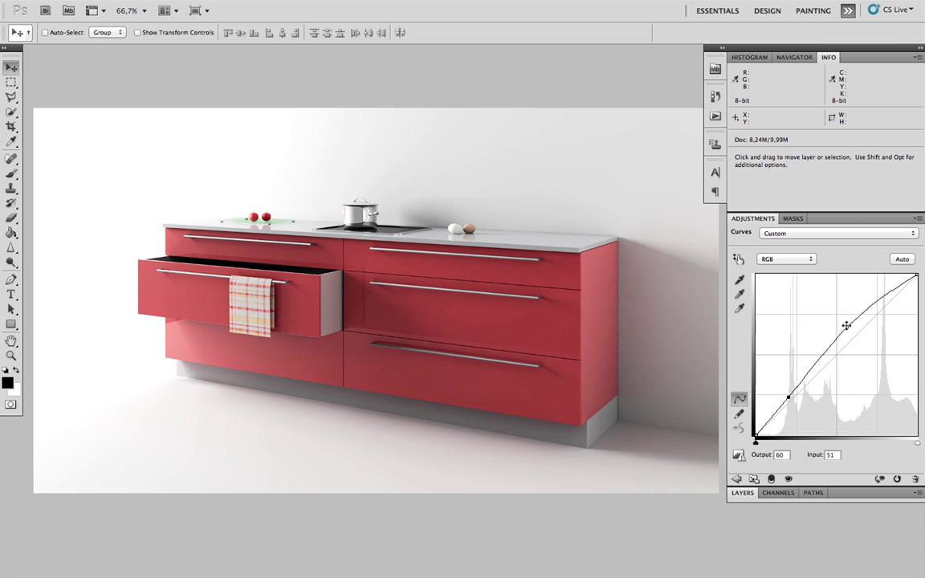
pyautogui.moveTo(845, 327); pyautogui.dragTo(840, 325)
pyautogui.click(883, 293)
pyautogui.moveTo(882, 293); pyautogui.dragTo(883, 294)
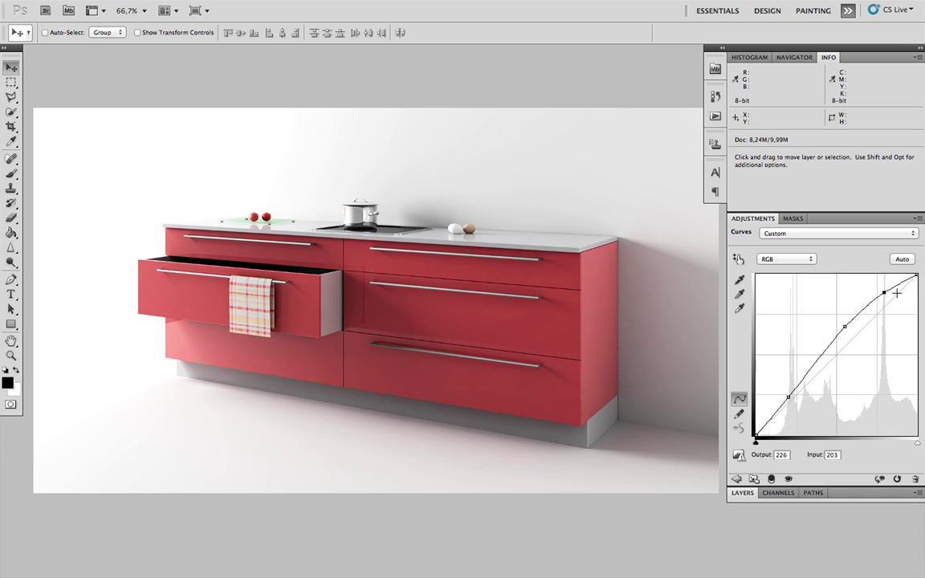
pyautogui.moveTo(844, 327); pyautogui.dragTo(839, 328)
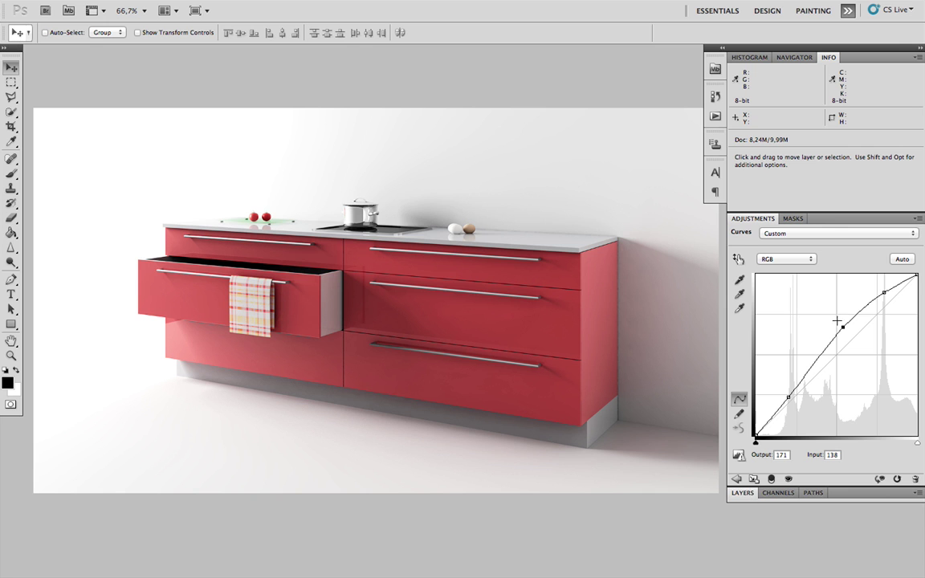
# Toggle the Curves 1 layer off and on to compare the brightening
pyautogui.click(746, 493)
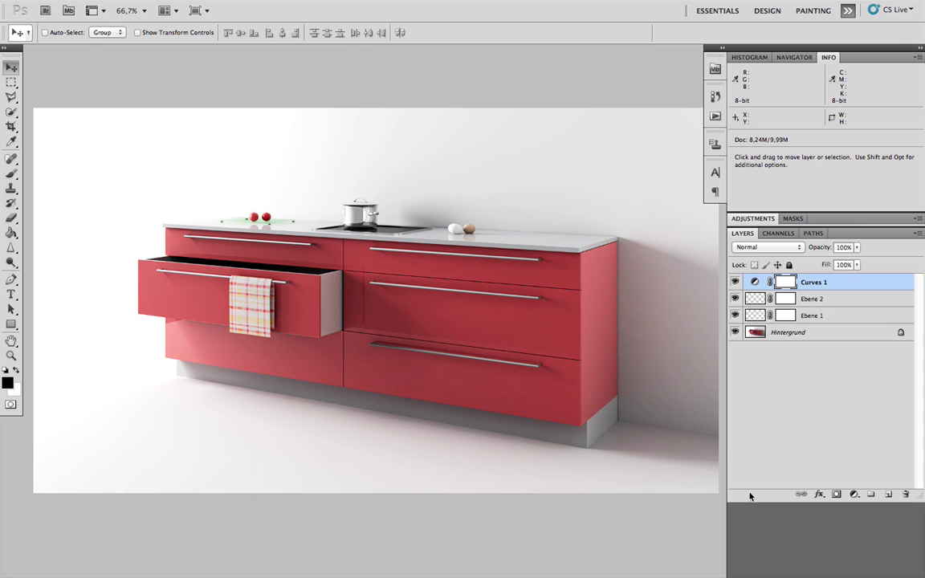
pyautogui.click(735, 282)
pyautogui.click(734, 282)
pyautogui.click(734, 282)
pyautogui.click(735, 282)
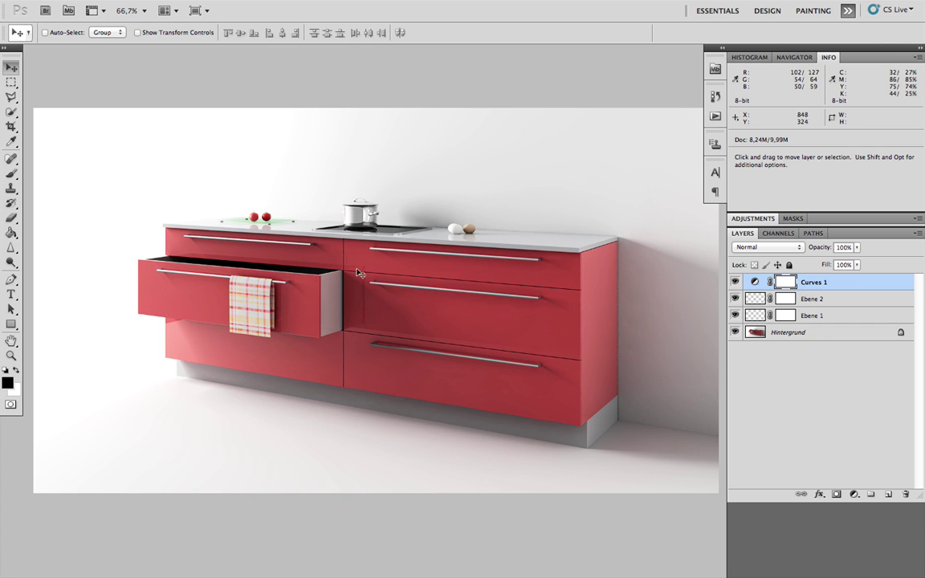
# Set Curves 1 to Luminosity blending and compare the result with and without it
pyautogui.click(784, 248)
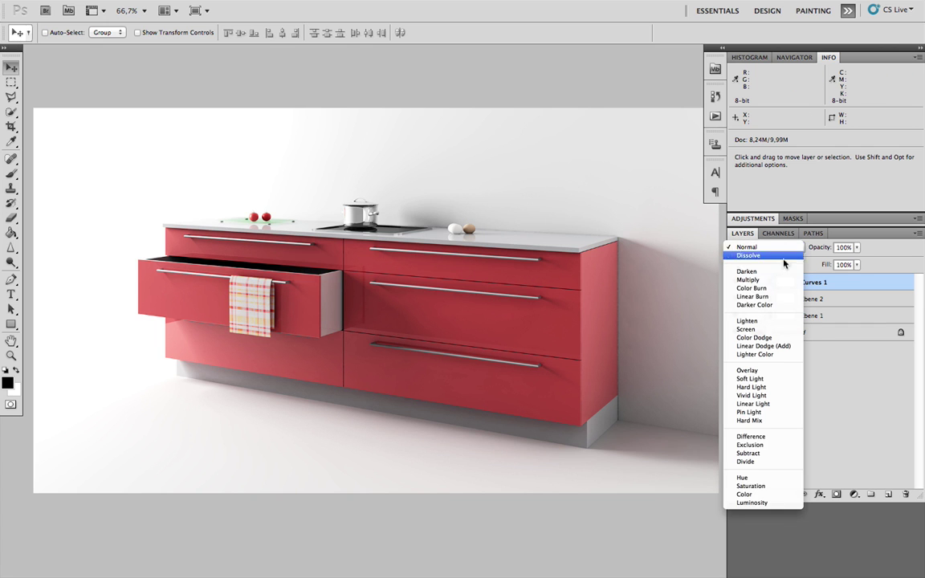
pyautogui.click(762, 504)
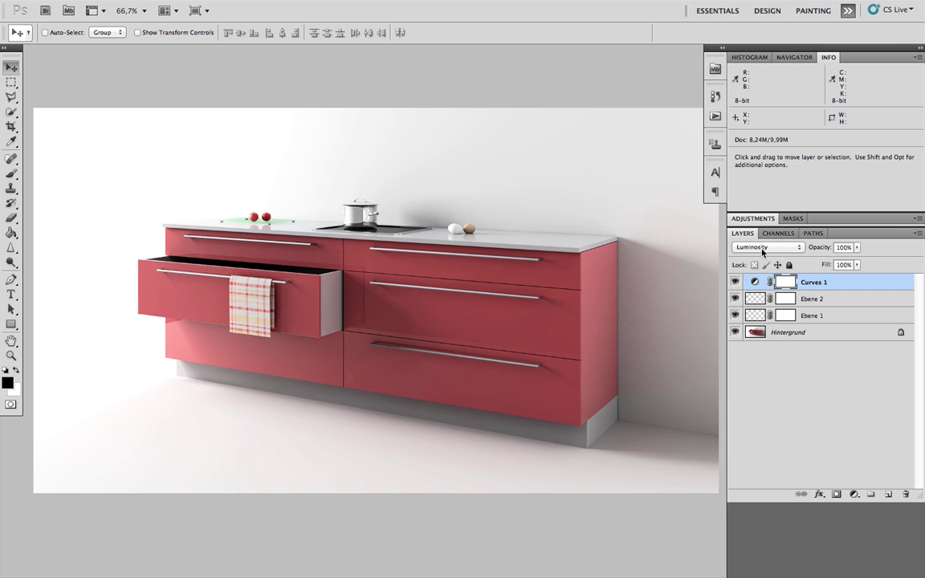
pyautogui.click(734, 282)
pyautogui.click(735, 281)
pyautogui.click(735, 282)
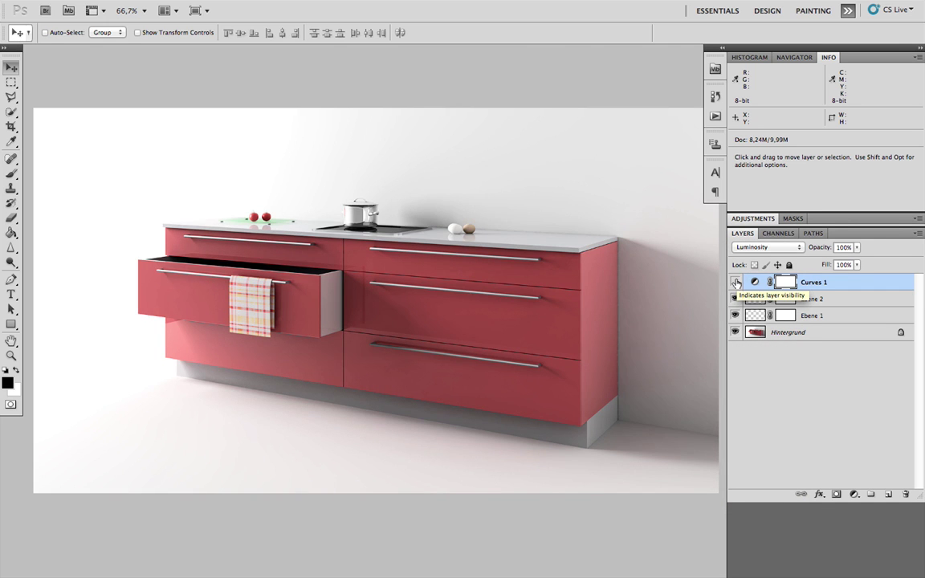
pyautogui.click(735, 281)
pyautogui.click(759, 248)
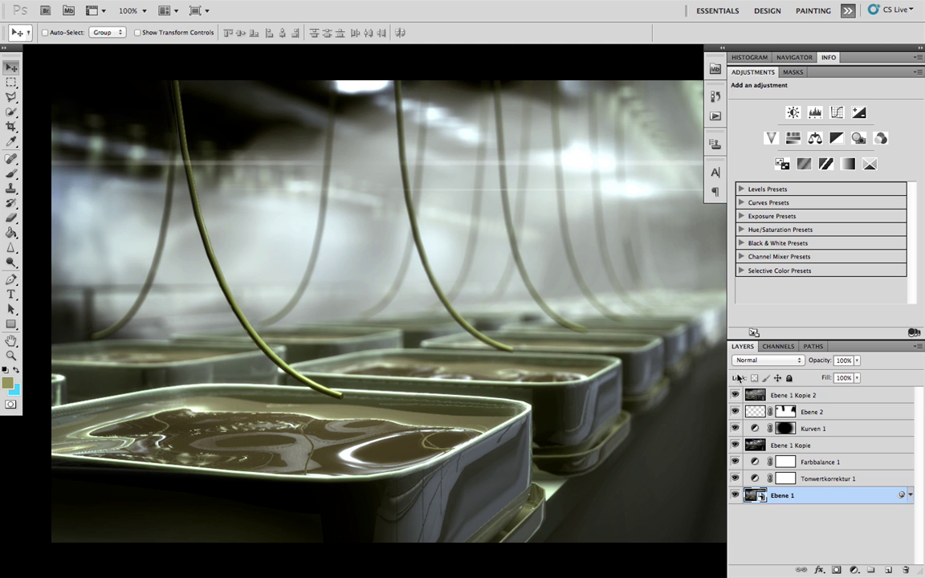
# Hide all layers above the base tin render, keeping only Tonwertkorrektur 1 (Levels) visible
pyautogui.moveTo(734, 395); pyautogui.dragTo(740, 477)
pyautogui.moveTo(565, 363); pyautogui.dragTo(487, 386)
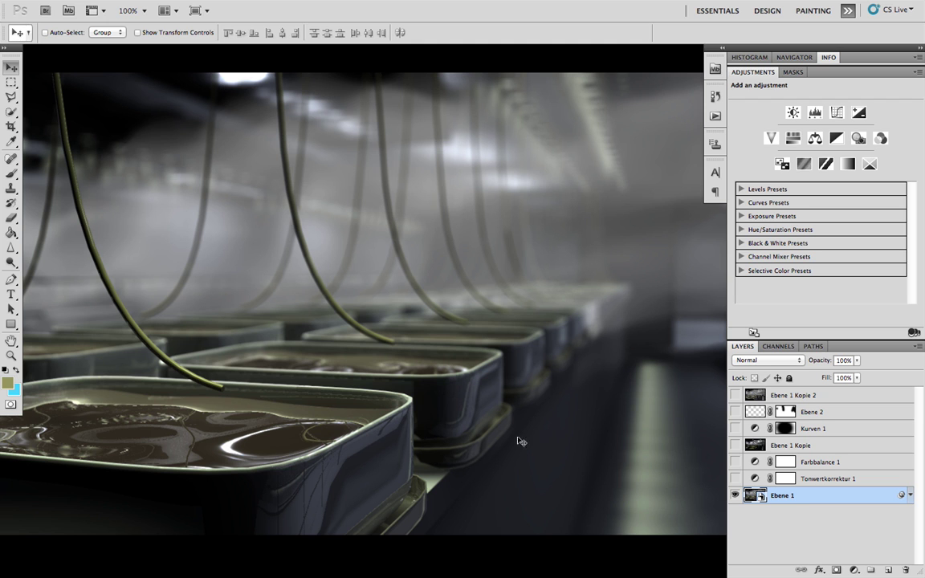
pyautogui.click(735, 478)
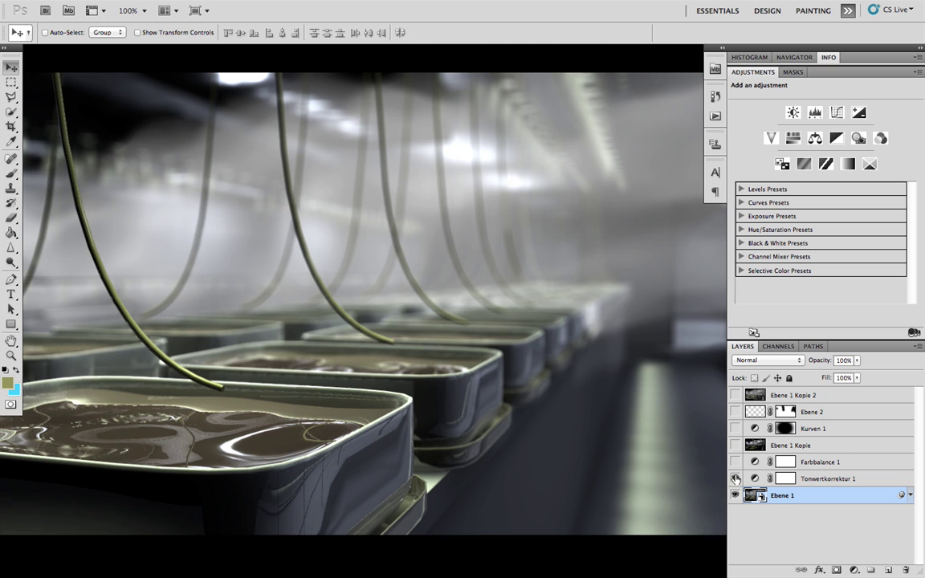
# Set the Tonwertkorrektur 1 Levels white point to 201, then select Farbbalance 1
pyautogui.click(815, 479)
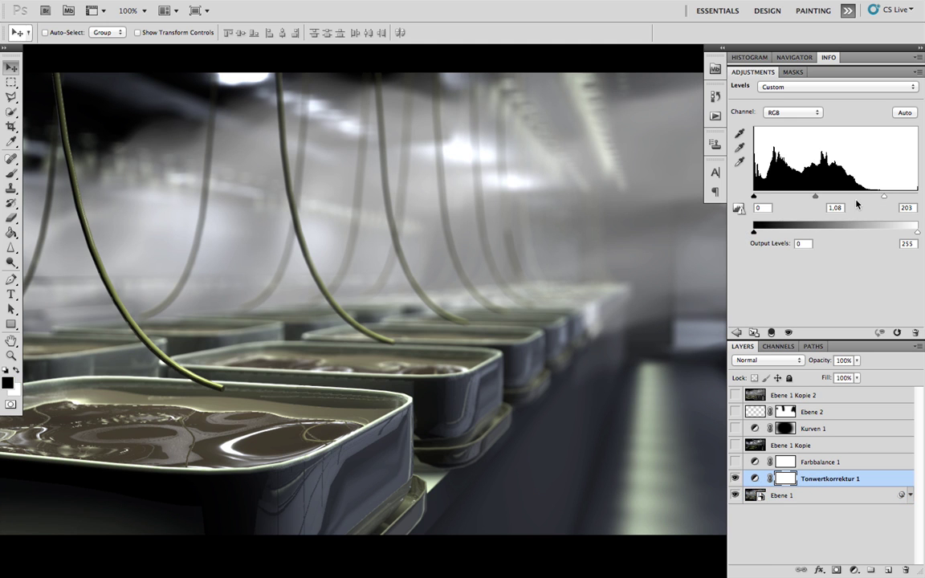
pyautogui.click(853, 570)
pyautogui.press('Escape')
pyautogui.moveTo(886, 197)
pyautogui.mouseDown()
pyautogui.moveTo(917, 198)
pyautogui.moveTo(882, 197)
pyautogui.mouseUp()
pyautogui.click(751, 464)
# Turn on Farbbalance 1 and compare the tin render with and without it
pyautogui.click(734, 462)
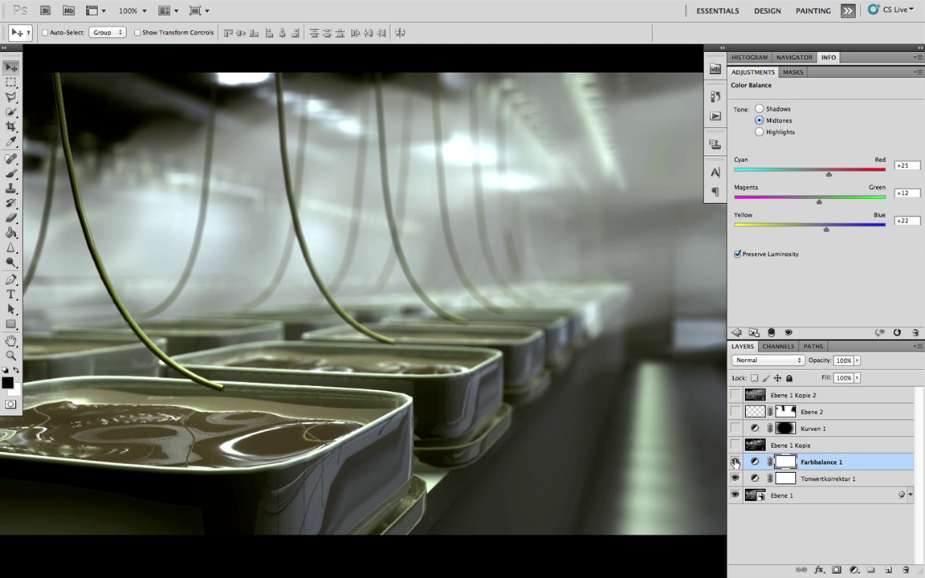
pyautogui.click(735, 462)
pyautogui.click(735, 462)
pyautogui.click(853, 570)
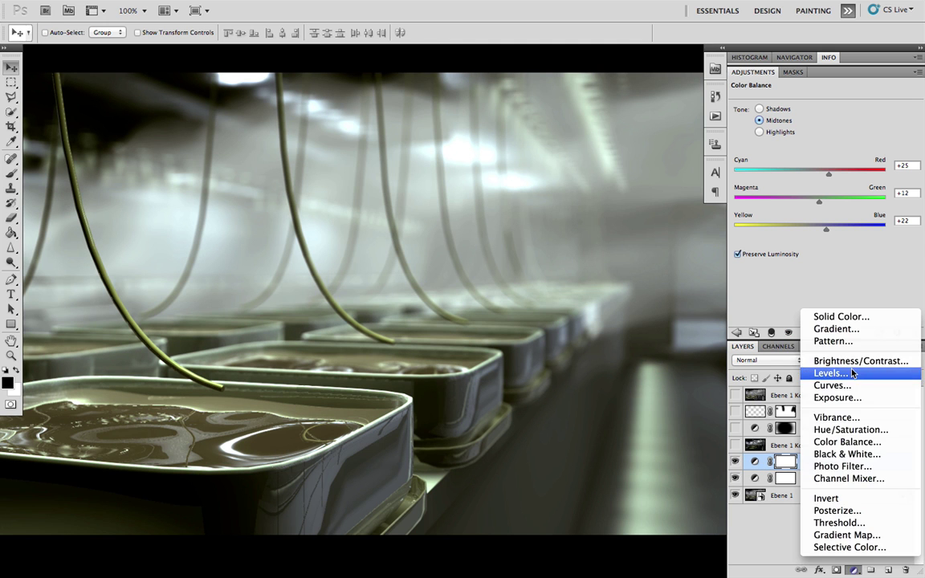
pyautogui.click(769, 253)
# Push the shadows toward yellow and shift the midtones toward blue and red
pyautogui.click(777, 109)
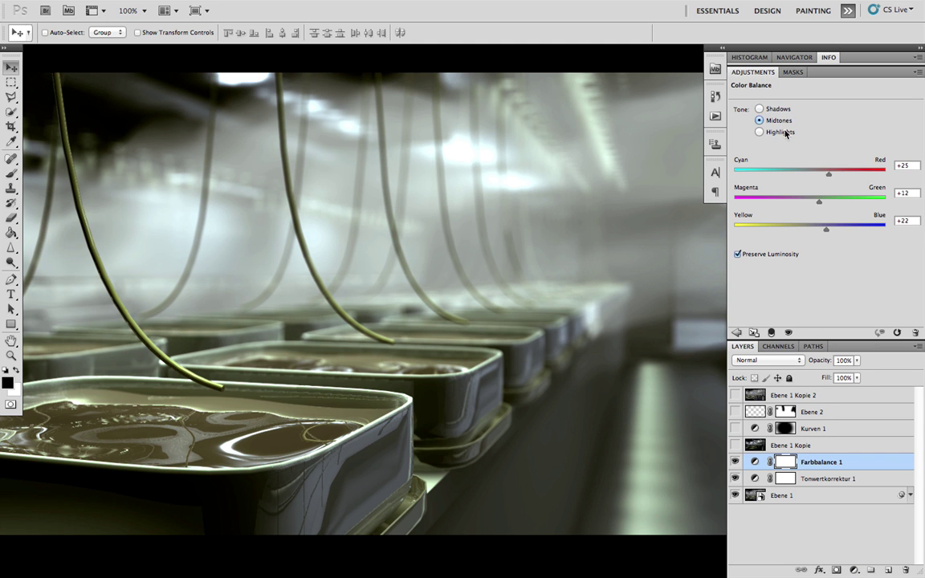
pyautogui.click(782, 125)
pyautogui.click(777, 109)
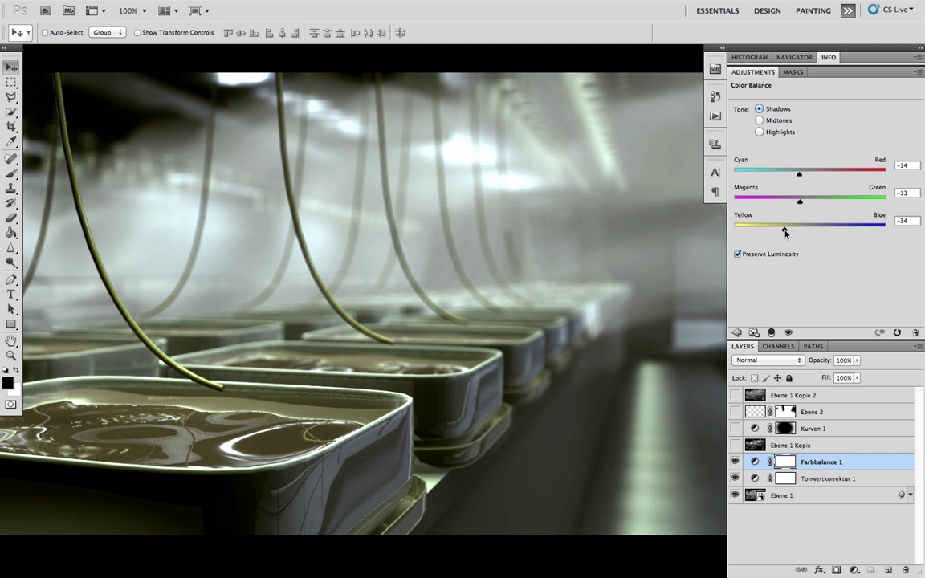
pyautogui.moveTo(785, 232)
pyautogui.mouseDown()
pyautogui.moveTo(744, 232)
pyautogui.moveTo(774, 230)
pyautogui.mouseUp()
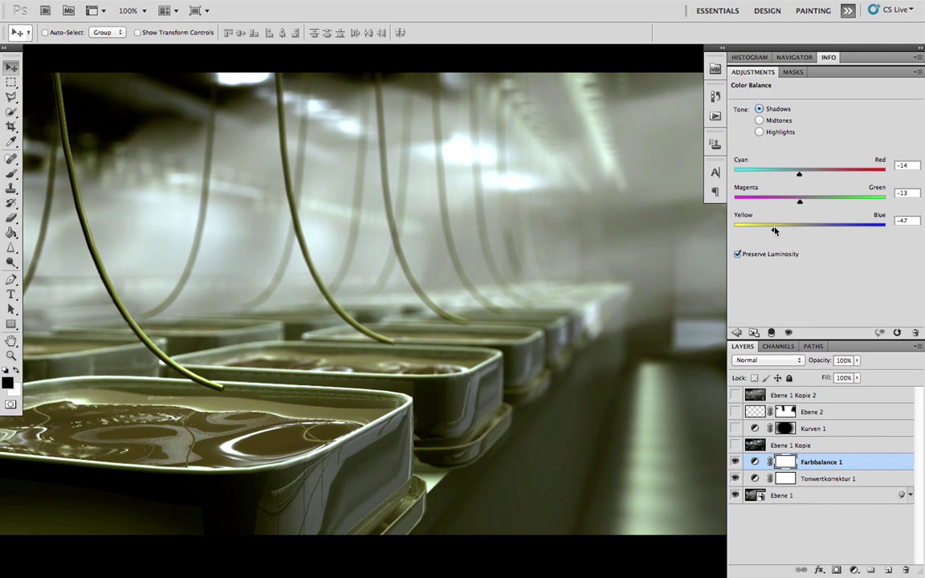
pyautogui.click(779, 121)
pyautogui.moveTo(830, 233)
pyautogui.mouseDown()
pyautogui.moveTo(859, 230)
pyautogui.moveTo(834, 229)
pyautogui.mouseUp()
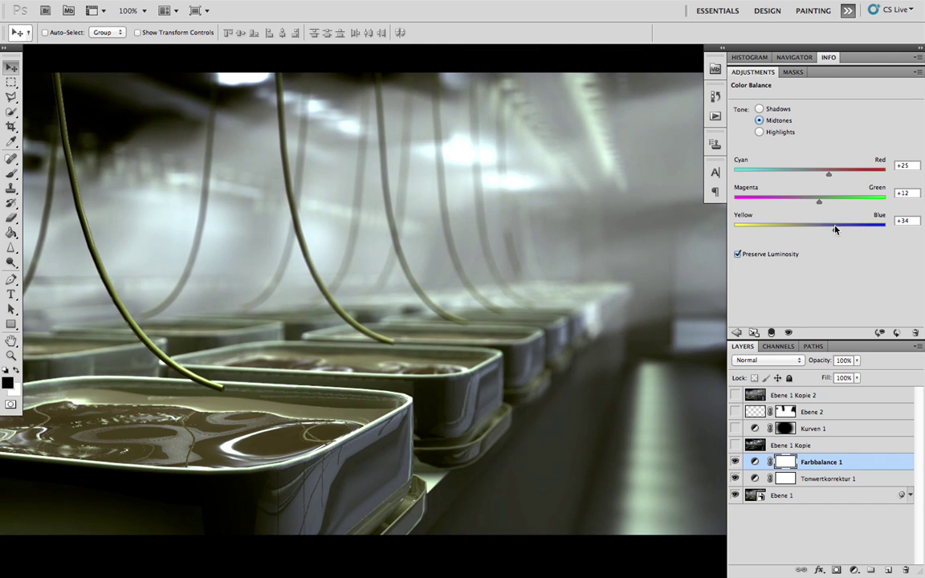
pyautogui.moveTo(830, 175); pyautogui.dragTo(842, 176)
# Shift the highlights slightly toward cyan
pyautogui.click(777, 133)
pyautogui.moveTo(795, 176); pyautogui.dragTo(775, 175)
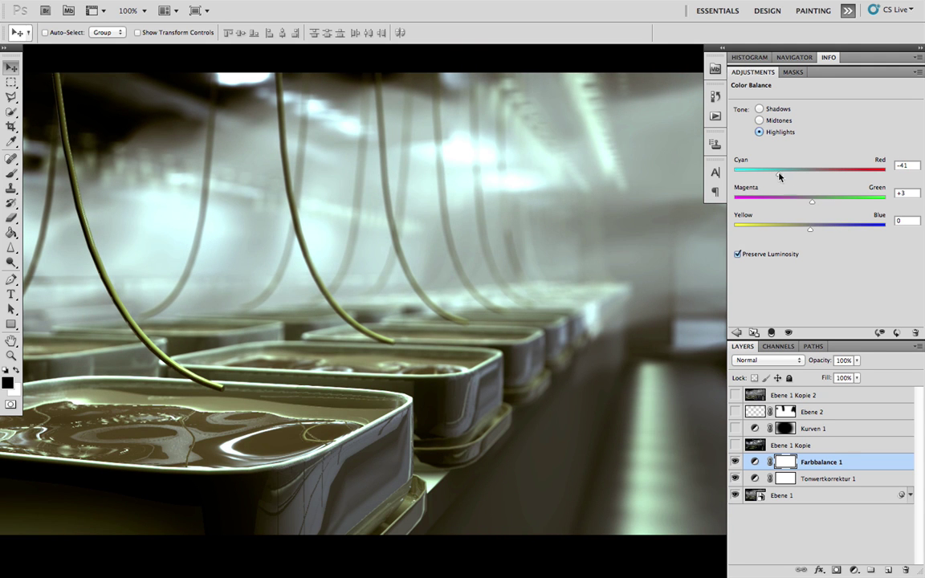
pyautogui.moveTo(778, 175); pyautogui.dragTo(791, 175)
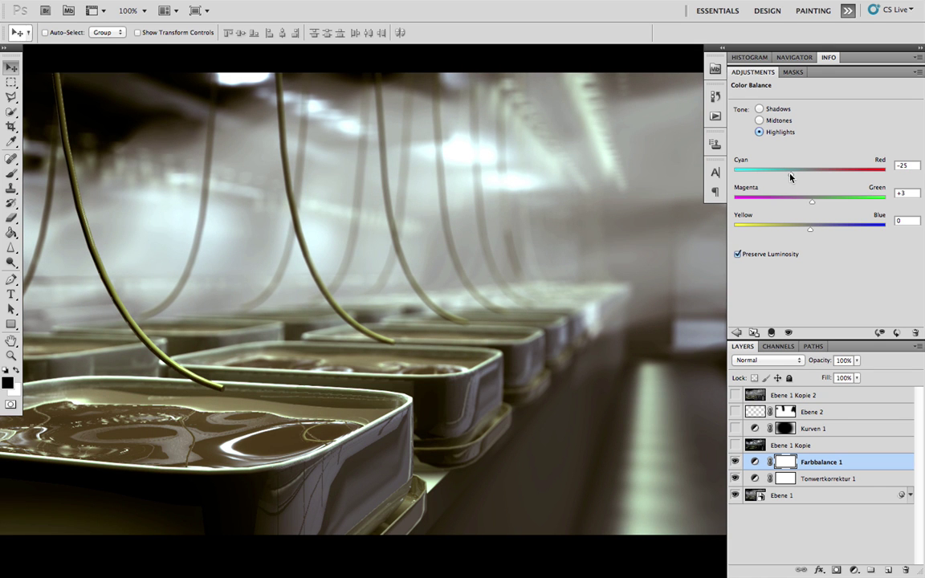
# Recheck the colour balance against the base render and move the midtones back toward yellow
pyautogui.hotkey('alt', ',')
pyautogui.hotkey('ctrl', 'f')
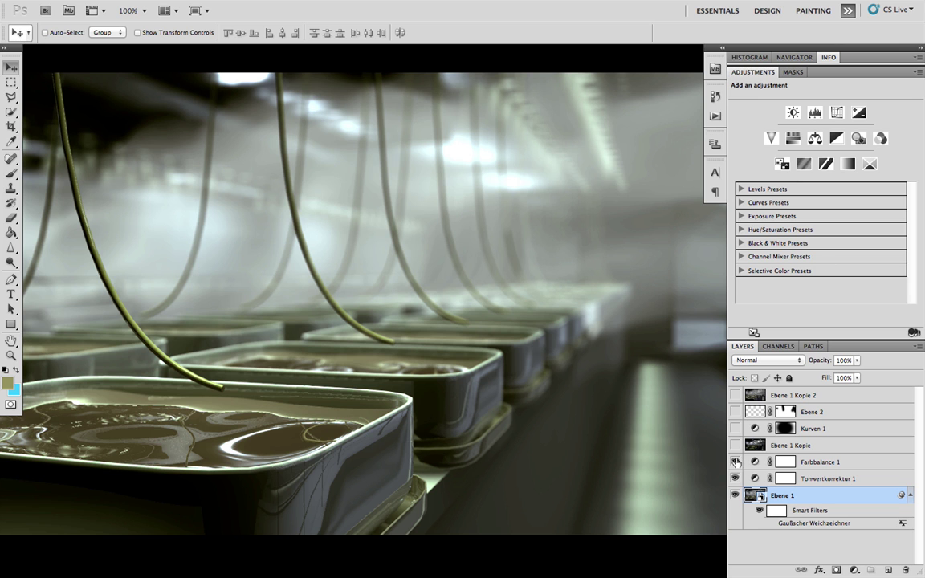
pyautogui.click(735, 461)
pyautogui.click(736, 462)
pyautogui.click(735, 461)
pyautogui.click(827, 461)
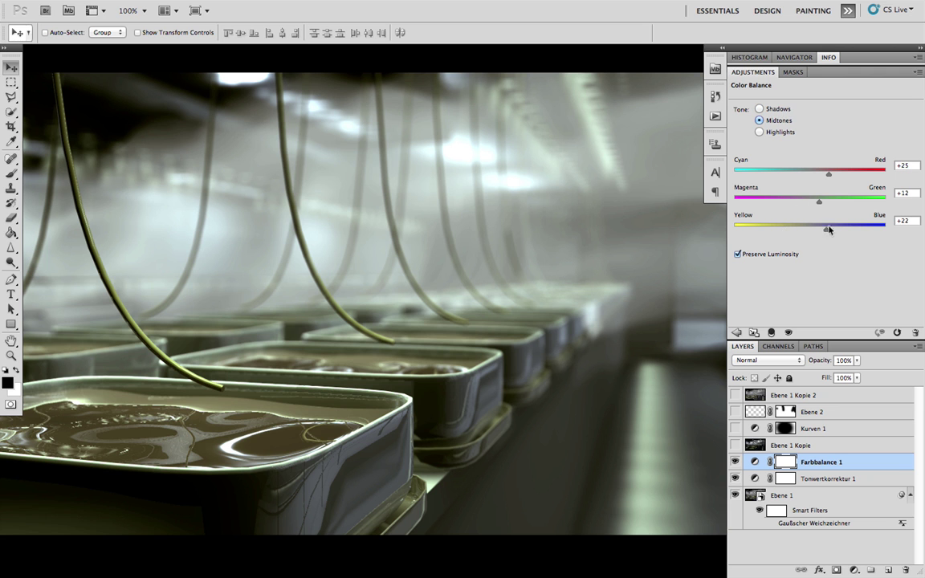
pyautogui.moveTo(829, 232)
pyautogui.mouseDown()
pyautogui.moveTo(802, 232)
pyautogui.moveTo(831, 235)
pyautogui.mouseUp()
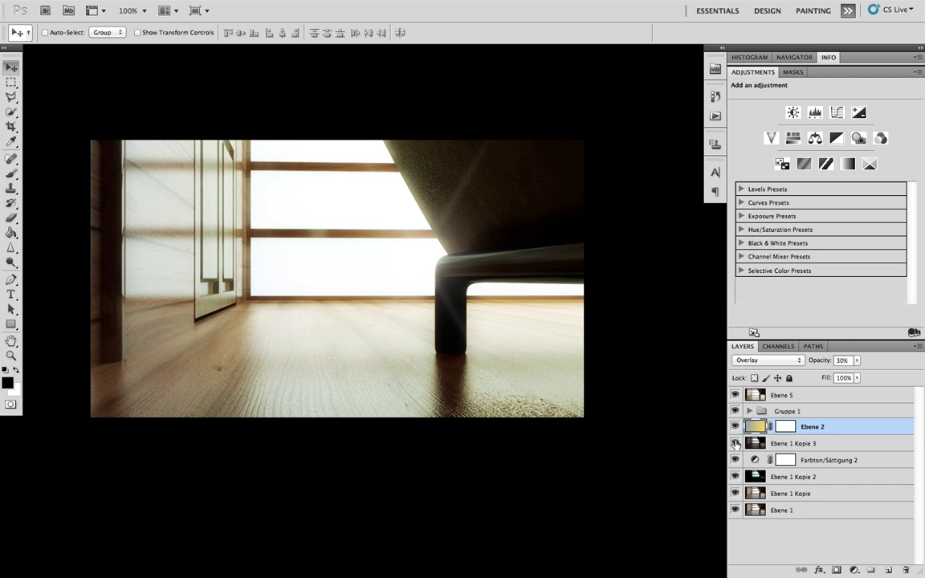
# Compare the render with and without Ebene 1 Kopie 3, then leave only Ebene 1 visible
pyautogui.click(736, 444)
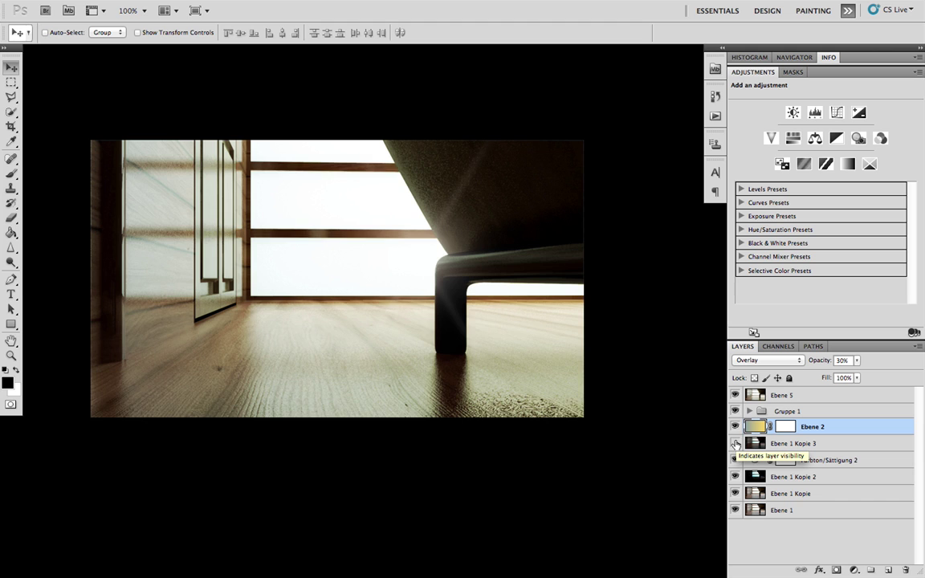
pyautogui.click(735, 444)
pyautogui.click(736, 444)
pyautogui.click(735, 444)
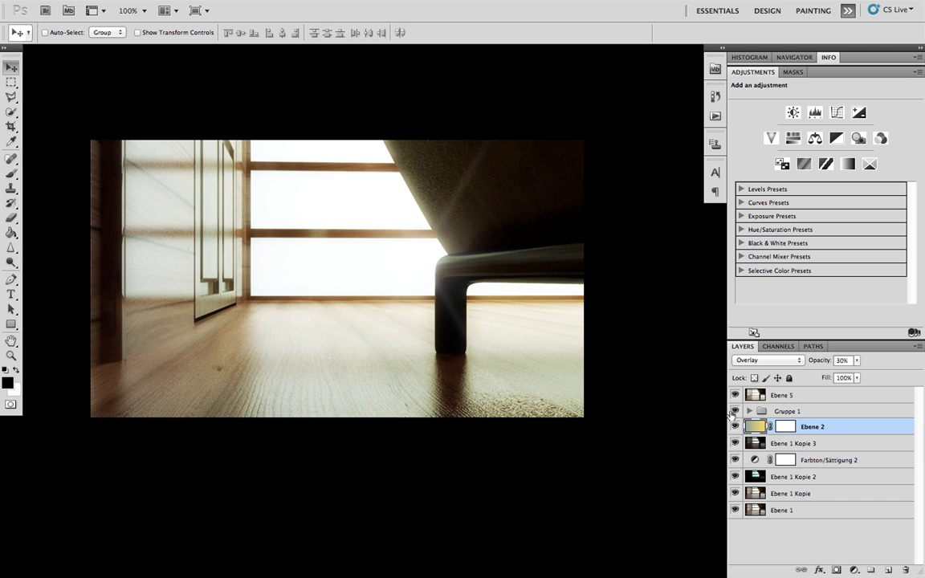
pyautogui.keyDown('alt'); pyautogui.click(735, 510); pyautogui.keyUp('alt')
pyautogui.click(809, 504)
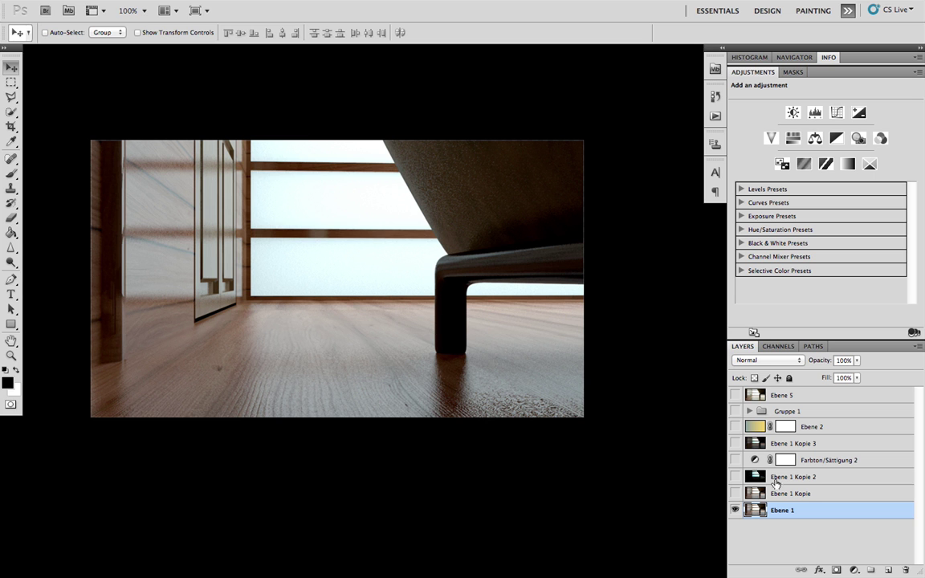
# Duplicate the base render and darken the copy with a two-point Curves adjustment
pyautogui.press('super+j')
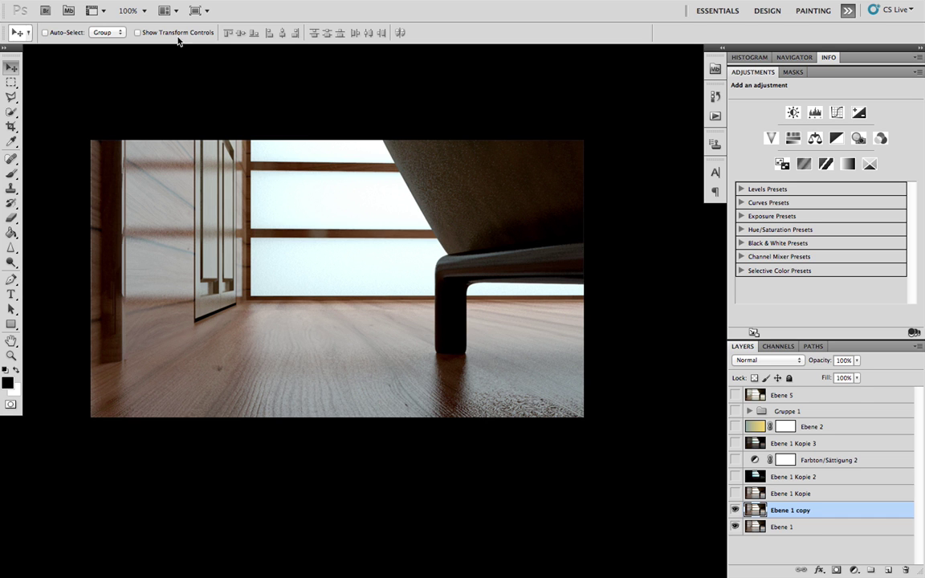
pyautogui.press('f')
pyautogui.press('f')
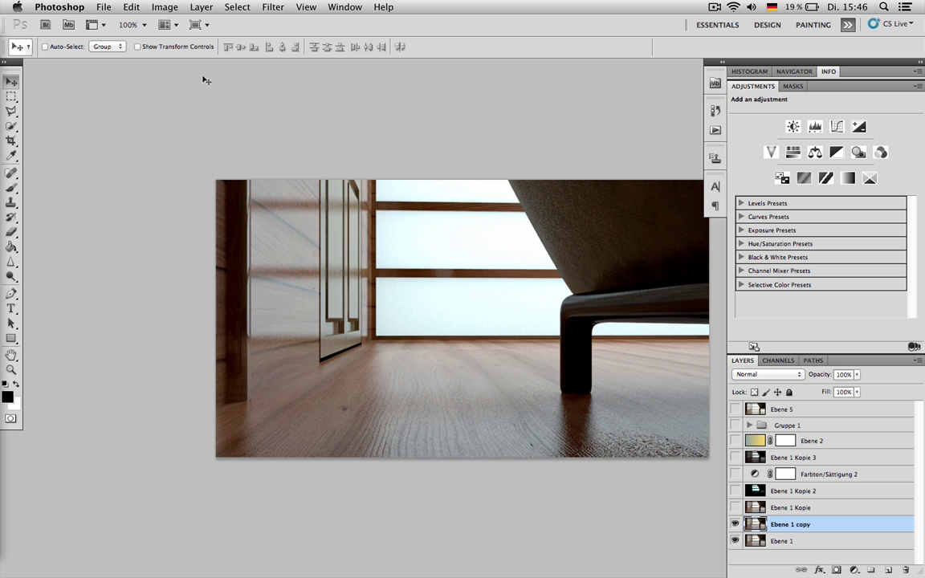
pyautogui.moveTo(462, 130); pyautogui.dragTo(348, 82)
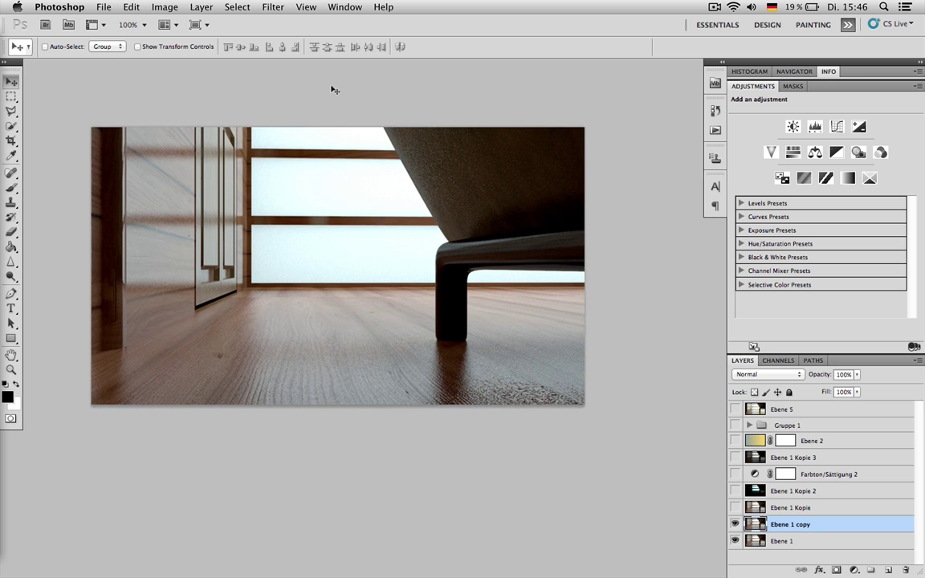
pyautogui.press('super+m')
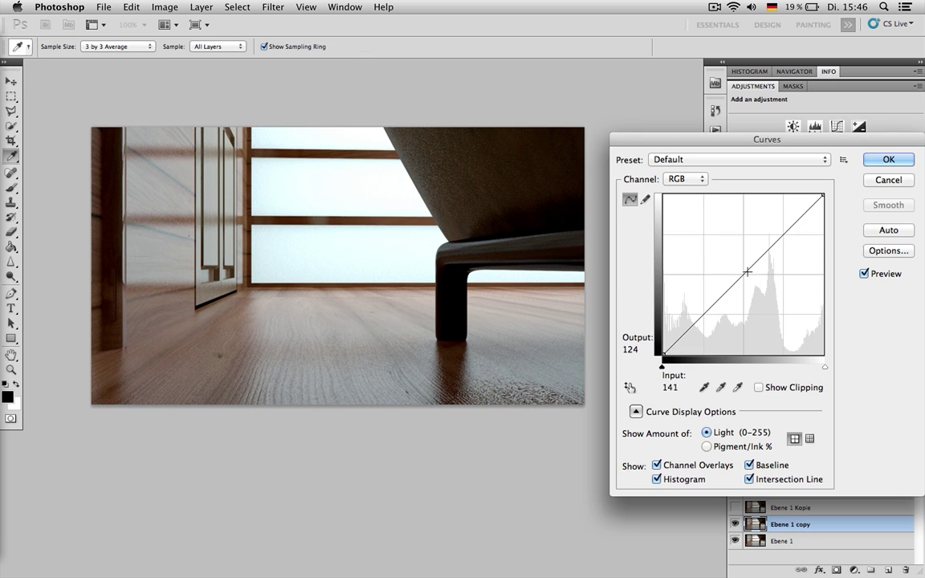
pyautogui.moveTo(766, 271); pyautogui.dragTo(774, 310)
pyautogui.moveTo(755, 343); pyautogui.dragTo(747, 342)
pyautogui.moveTo(777, 309); pyautogui.dragTo(778, 307)
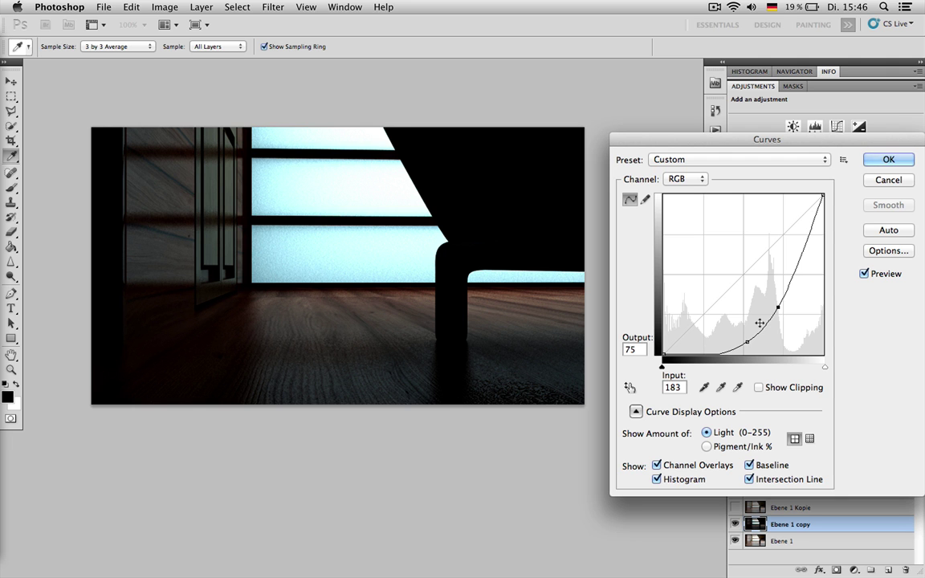
pyautogui.click(878, 159)
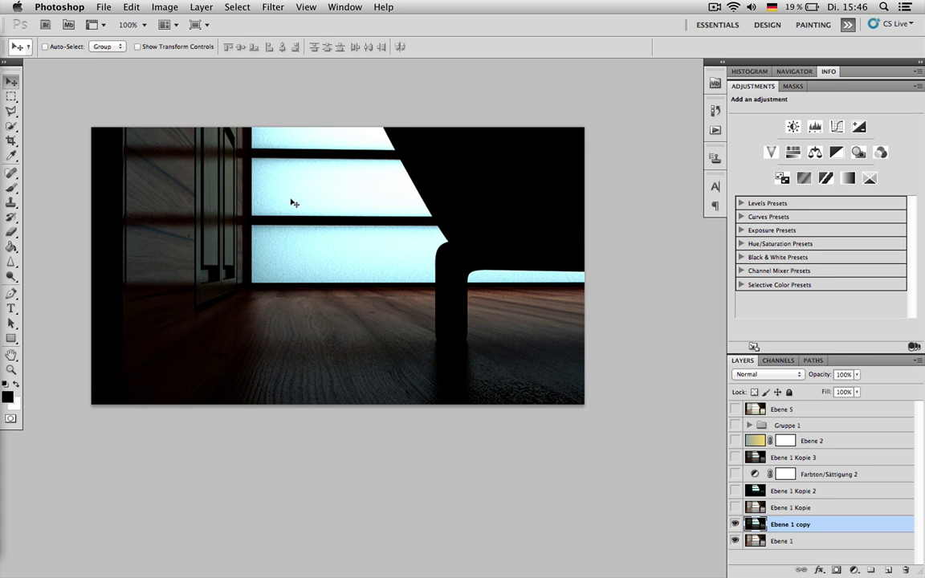
# Lower the copy's saturation to -67 with Hue/Saturation
pyautogui.press('super+u')
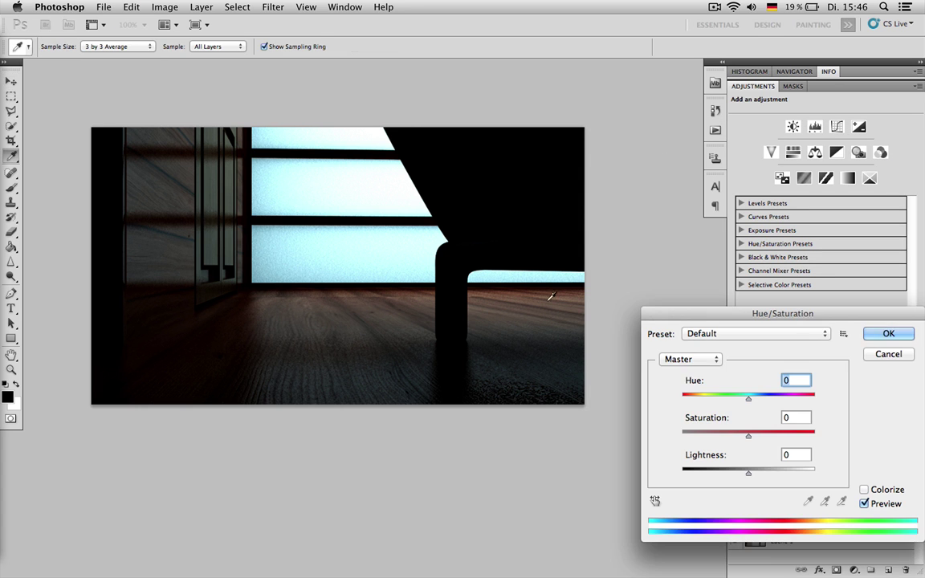
pyautogui.click(703, 437)
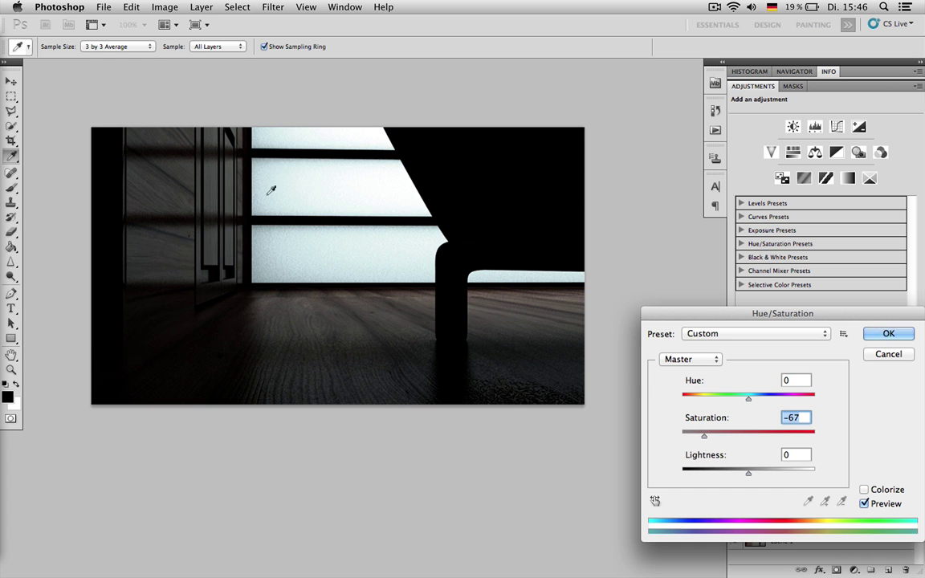
pyautogui.click(888, 333)
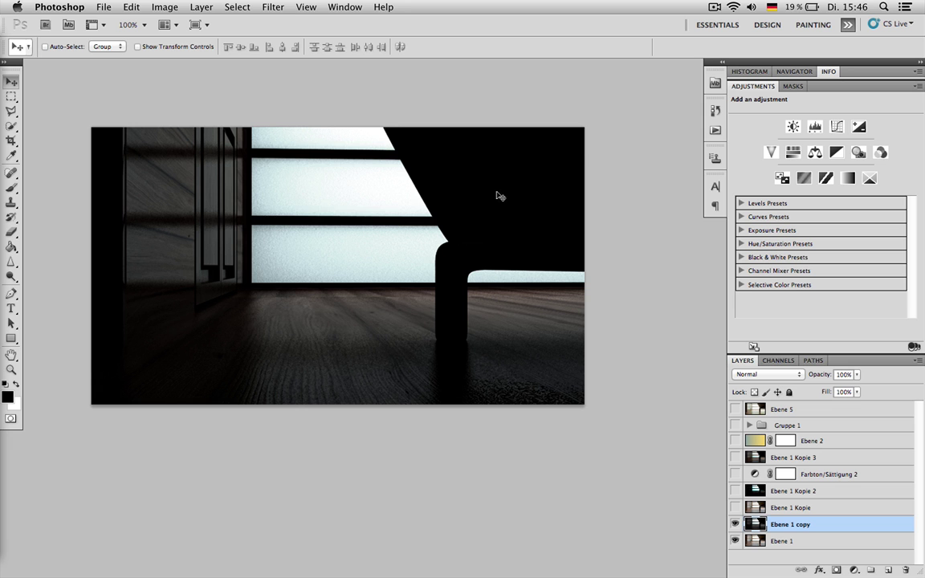
# Apply a Gaussian Blur with an increased radius to the darkened copy
pyautogui.click(278, 9)
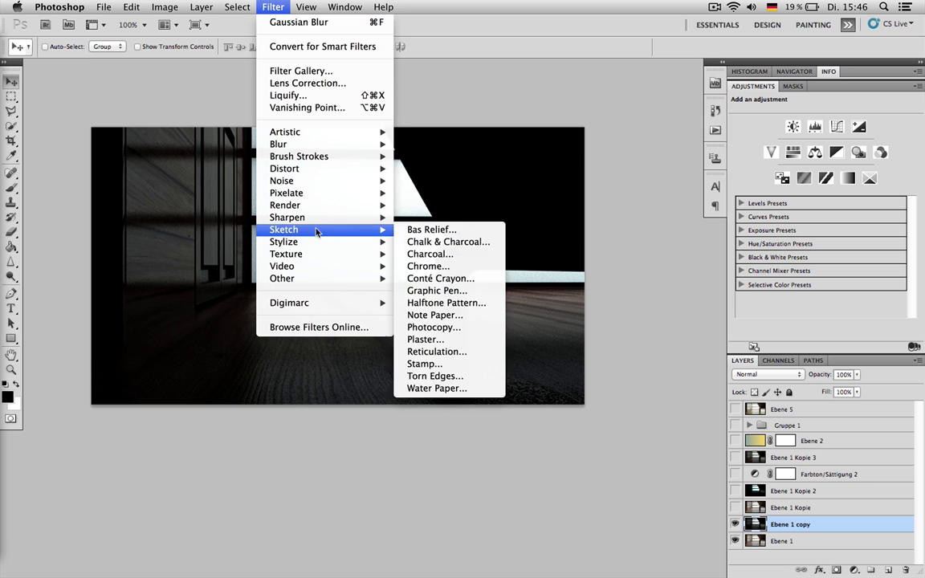
pyautogui.moveTo(307, 147)
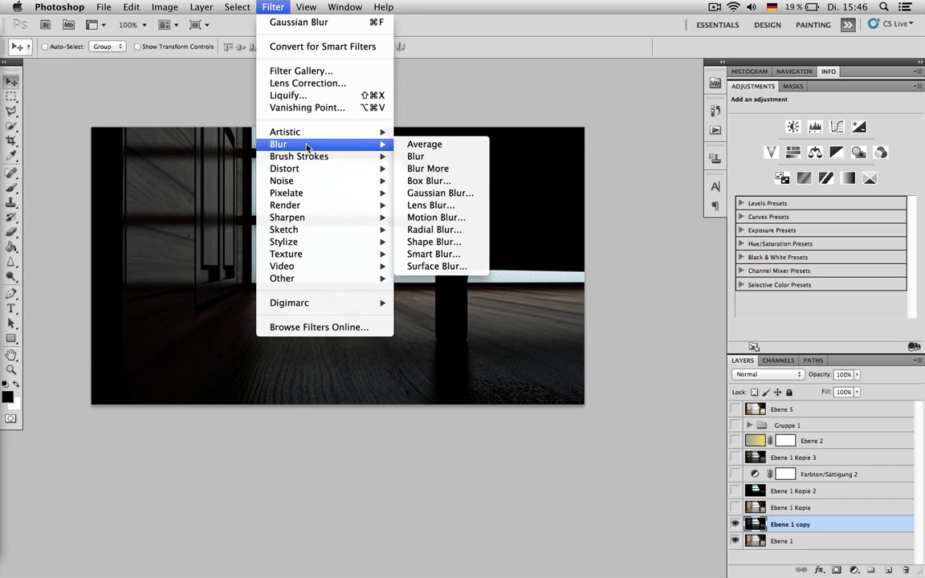
pyautogui.click(440, 193)
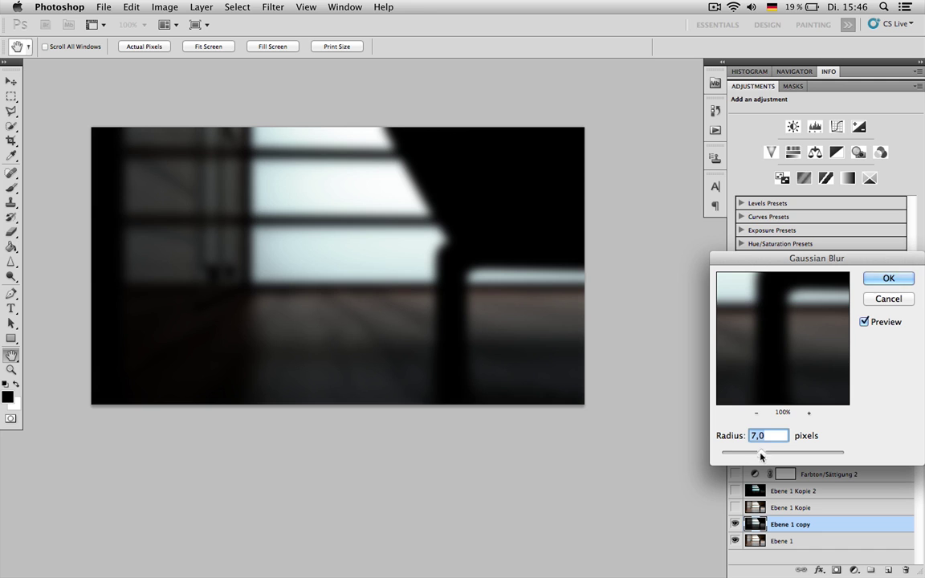
pyautogui.moveTo(761, 453)
pyautogui.mouseDown()
pyautogui.moveTo(771, 456)
pyautogui.moveTo(749, 457)
pyautogui.moveTo(758, 458)
pyautogui.mouseUp()
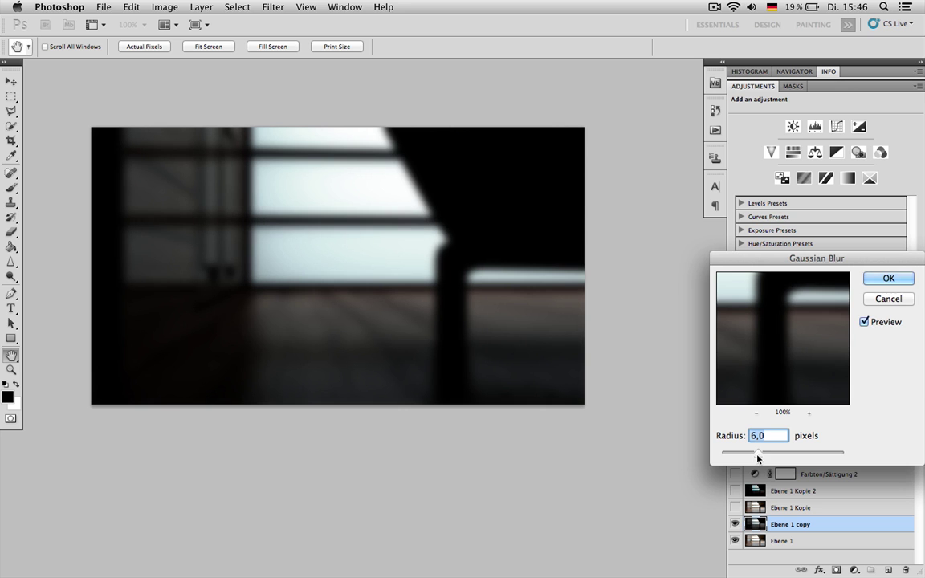
pyautogui.click(887, 278)
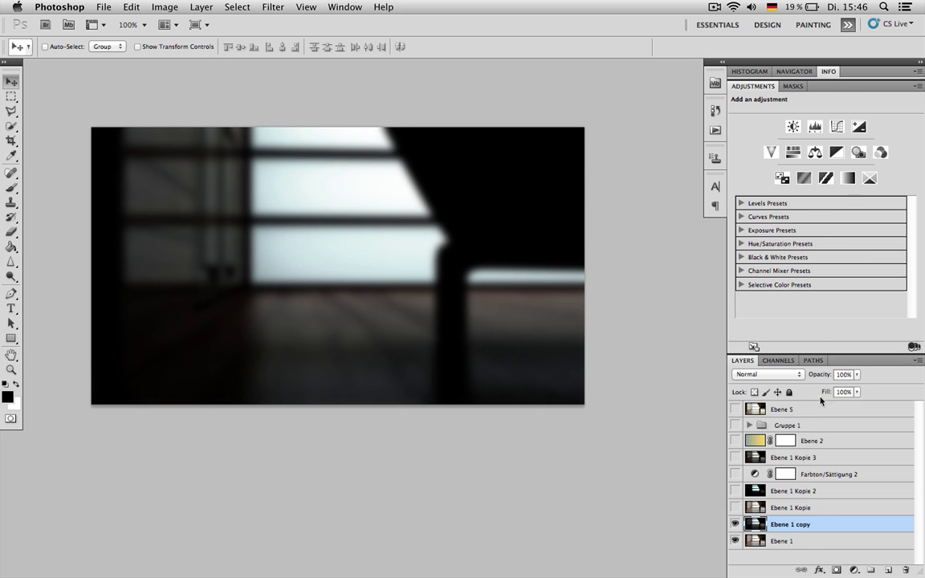
# Blend the blurred layer in Screen mode at 81% opacity
pyautogui.click(766, 374)
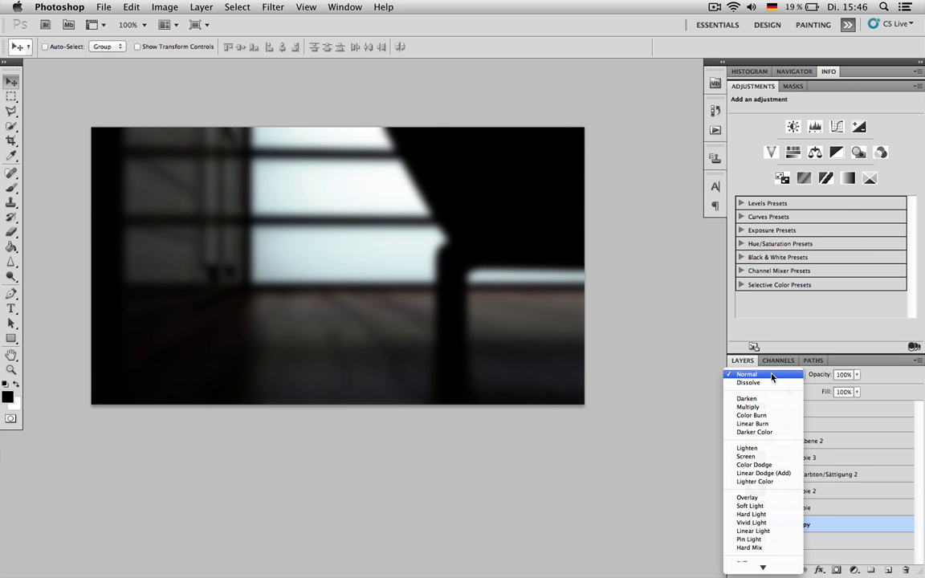
pyautogui.click(763, 456)
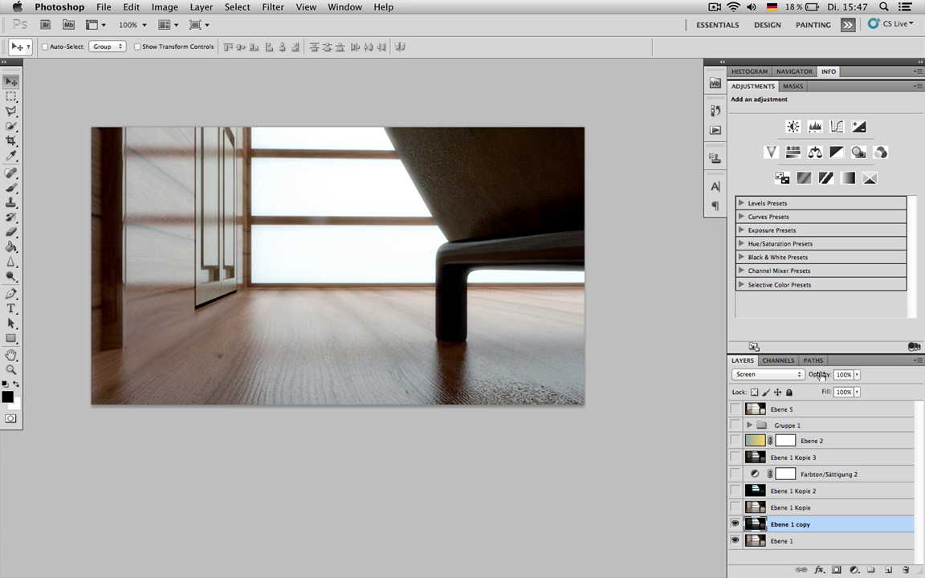
pyautogui.moveTo(825, 376)
pyautogui.mouseDown()
pyautogui.moveTo(816, 377)
pyautogui.moveTo(835, 377)
pyautogui.mouseUp()
pyautogui.moveTo(821, 375); pyautogui.dragTo(809, 374)
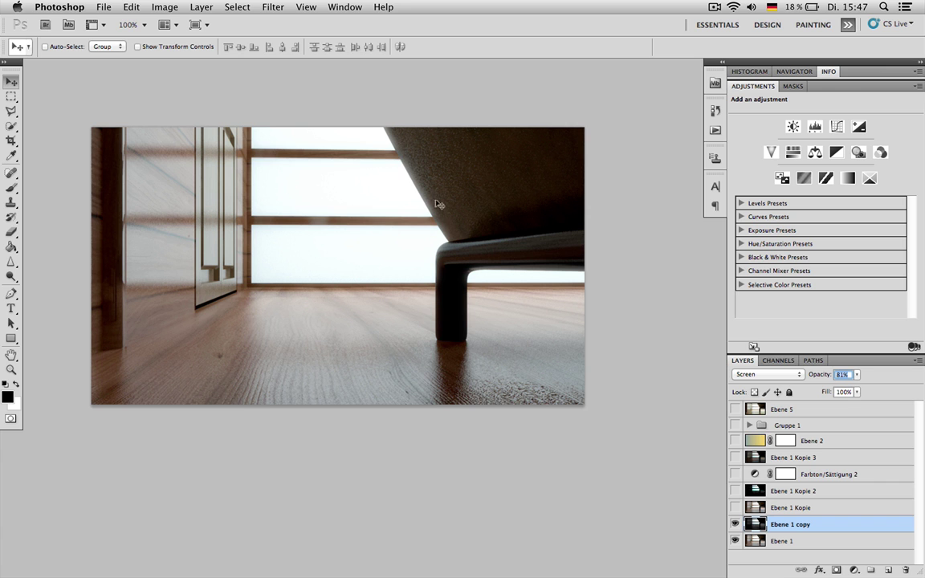
# Rename the layer 'gaussian' and duplicate it
pyautogui.doubleClick(793, 524)
pyautogui.write('d')
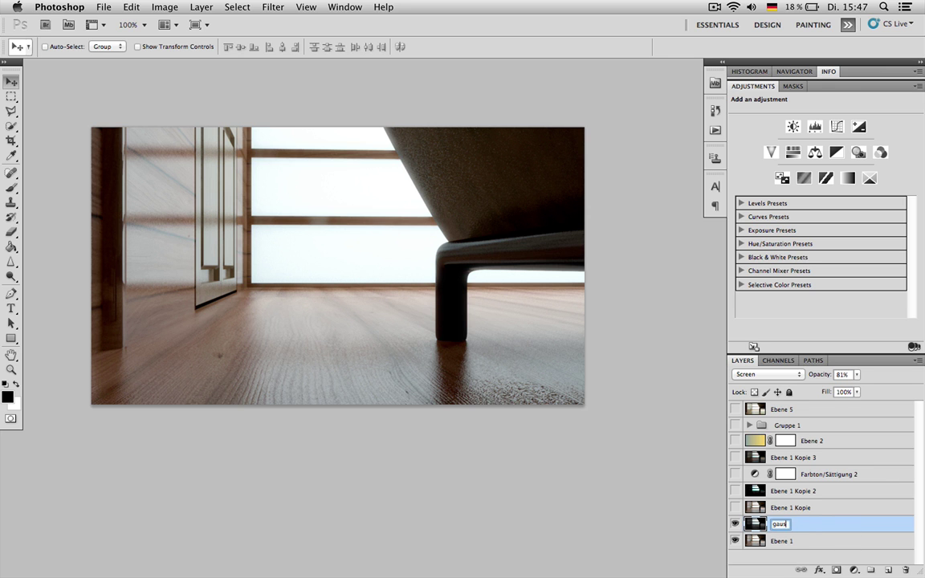
pyautogui.write('aussian')
pyautogui.press('Return')
pyautogui.press('super+j')
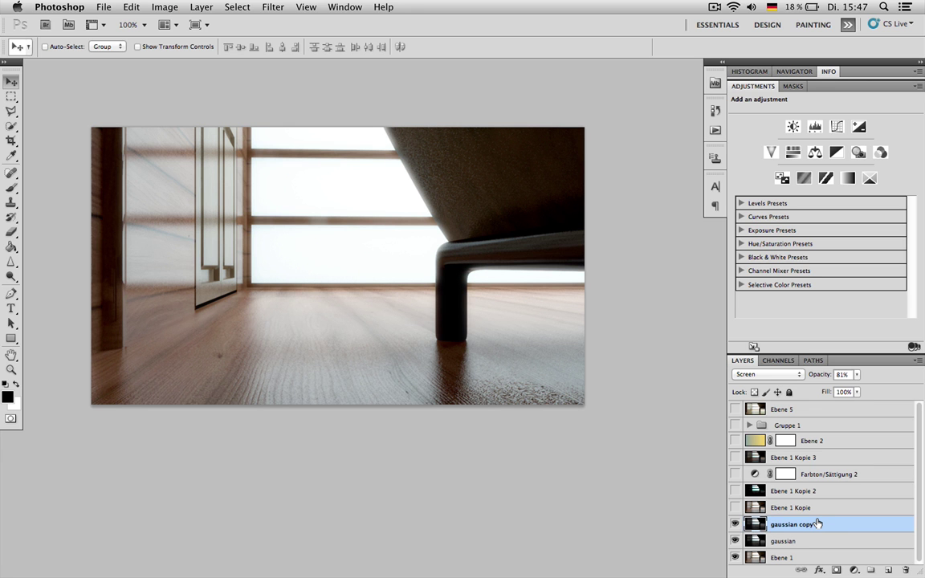
# Apply a Motion Blur to the gaussian copy with the angle at about -38°
pyautogui.click(259, 5)
pyautogui.moveTo(330, 144)
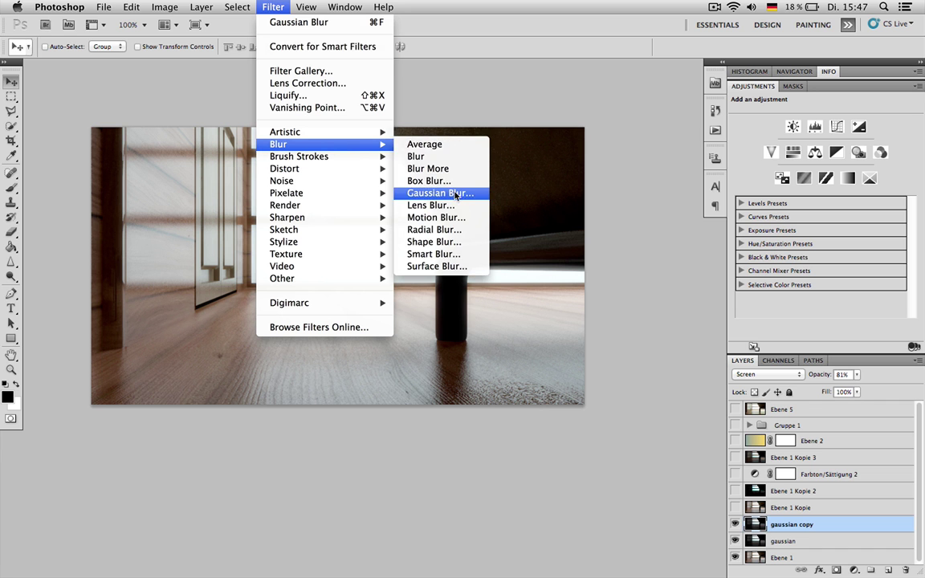
pyautogui.click(436, 217)
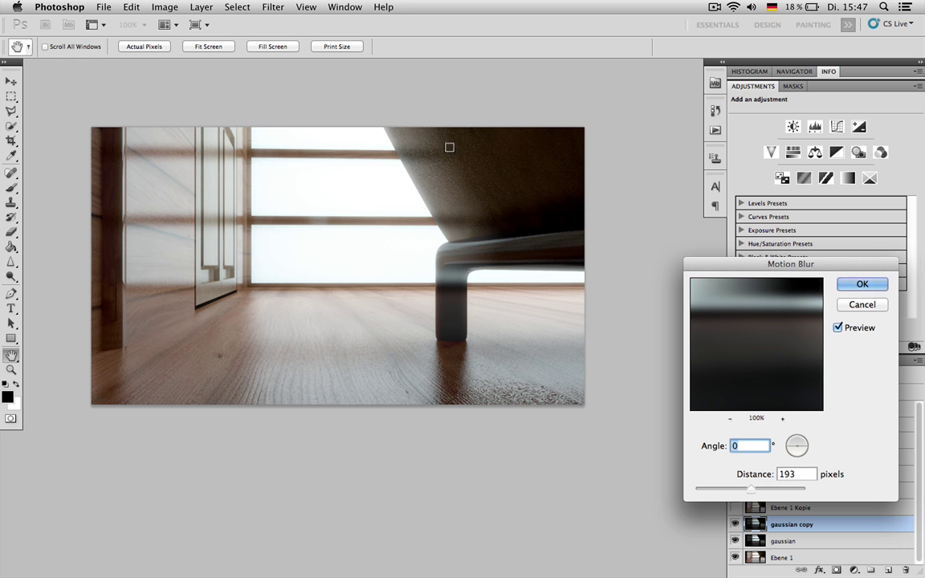
pyautogui.moveTo(808, 457); pyautogui.dragTo(805, 454)
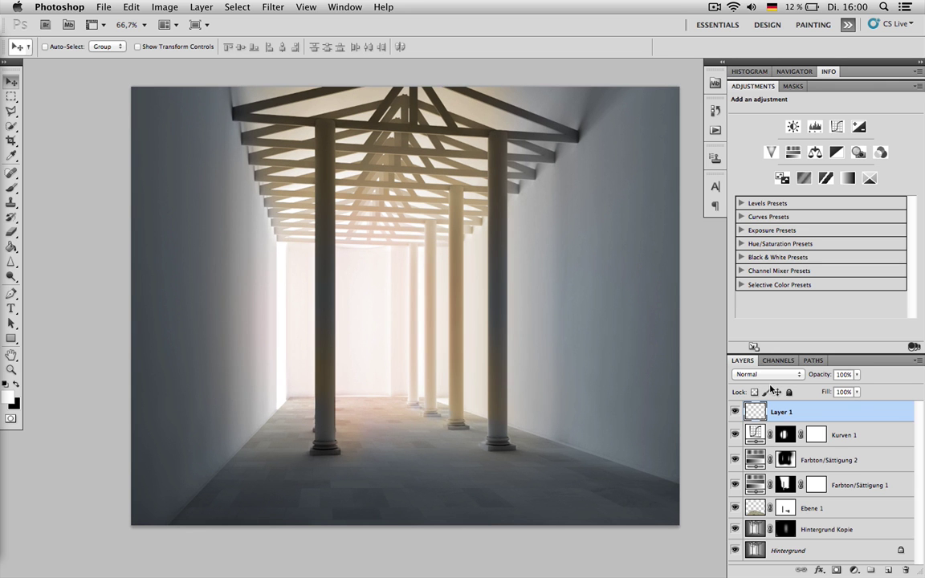
# Replace the empty Layer 1 with a new layer and ready a white brush
pyautogui.press('Delete')
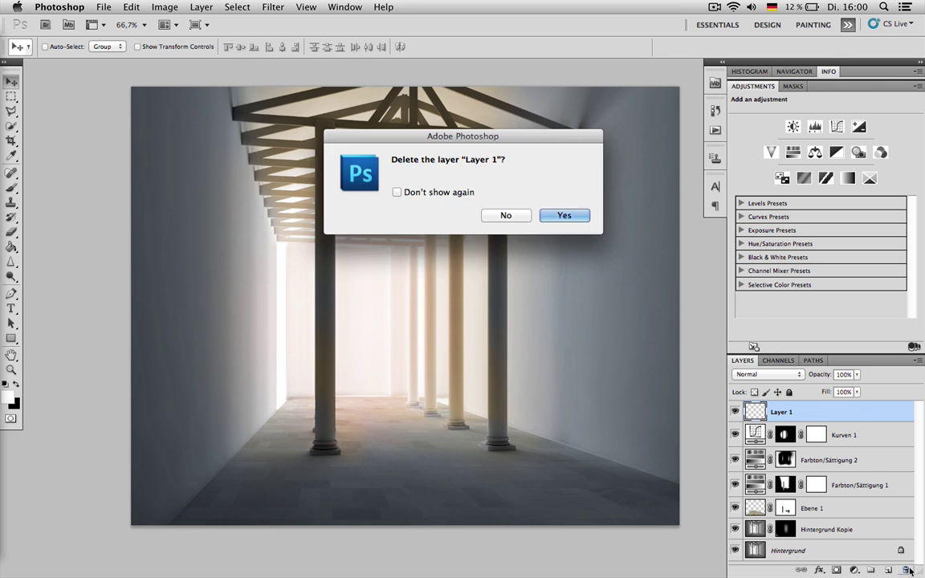
pyautogui.press('Return')
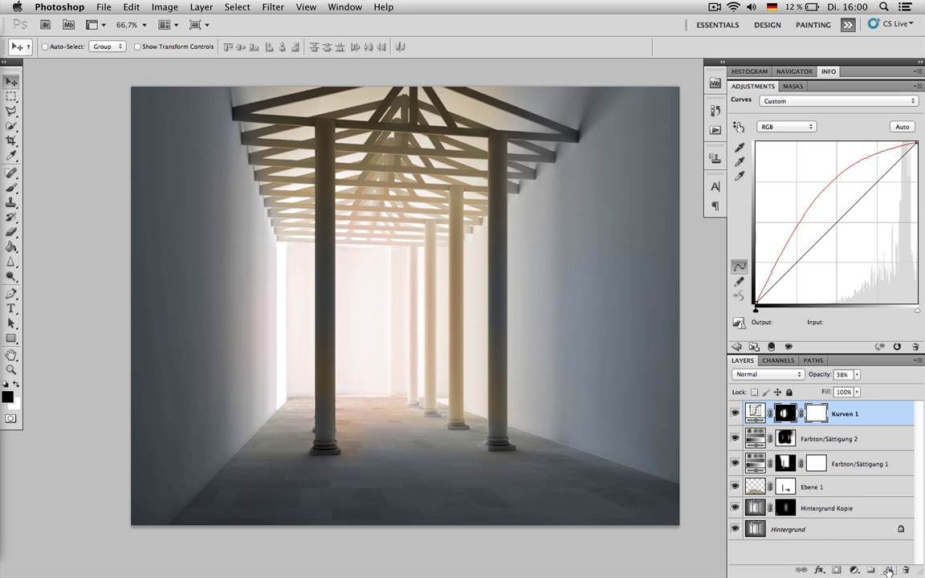
pyautogui.click(884, 568)
pyautogui.press('x')
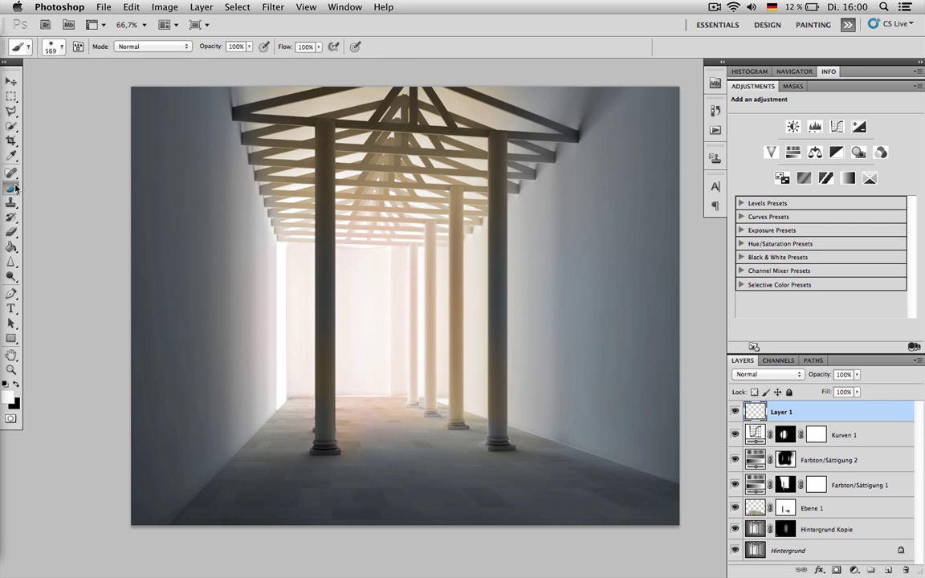
pyautogui.press('b')
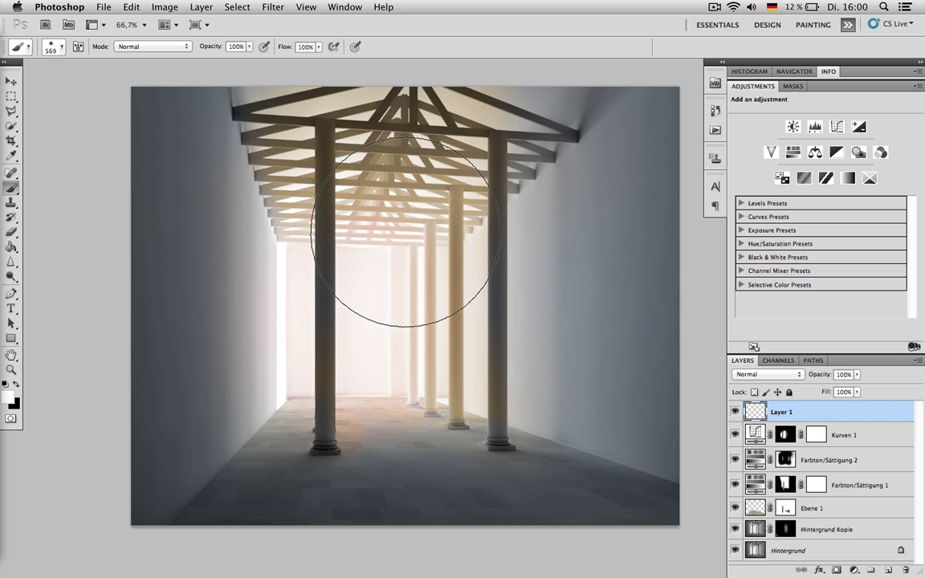
# Try soft 0%-hardness white glows at about 147-166 px, undoing each attempt
pyautogui.click(399, 215)
pyautogui.hotkey('ctrl', 'z')
pyautogui.rightClick(413, 250)
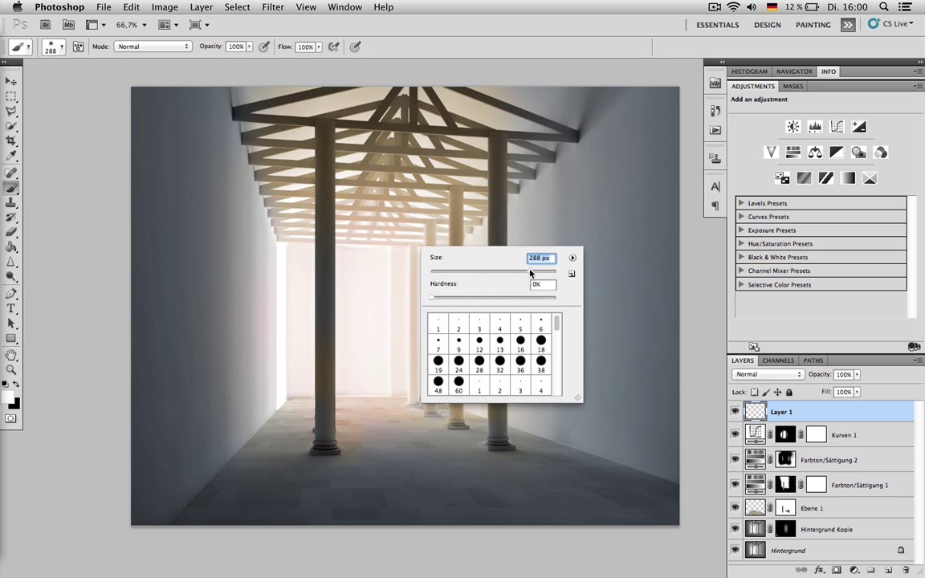
pyautogui.click(432, 298)
pyautogui.moveTo(514, 270); pyautogui.dragTo(510, 277)
pyautogui.click(409, 218)
pyautogui.click(440, 220)
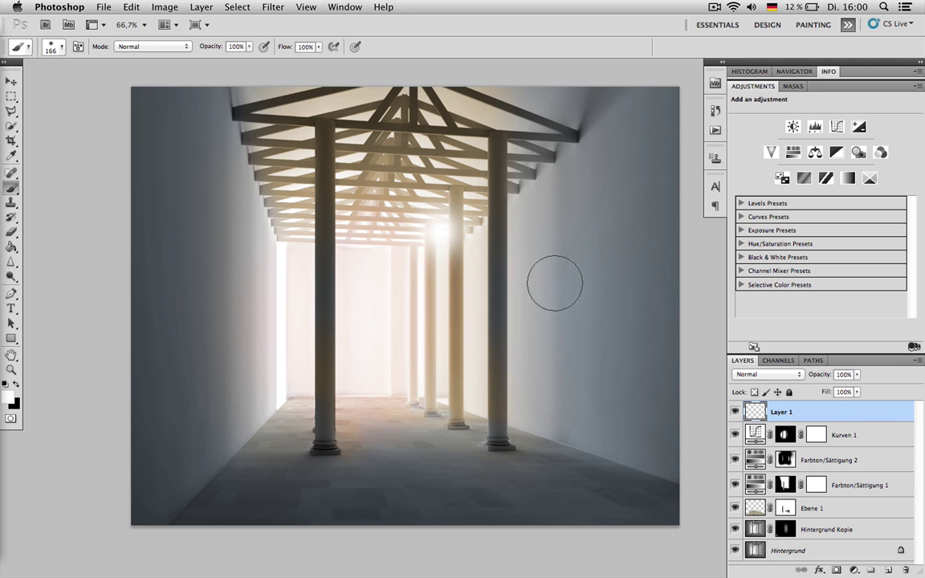
pyautogui.press('super+z')
# Test 494 px and 156 px glows, then paint a 236 px glow at the column tops
pyautogui.rightClick(507, 257)
pyautogui.moveTo(562, 278)
pyautogui.mouseDown()
pyautogui.moveTo(626, 280)
pyautogui.moveTo(611, 279)
pyautogui.mouseUp()
pyautogui.click(412, 243)
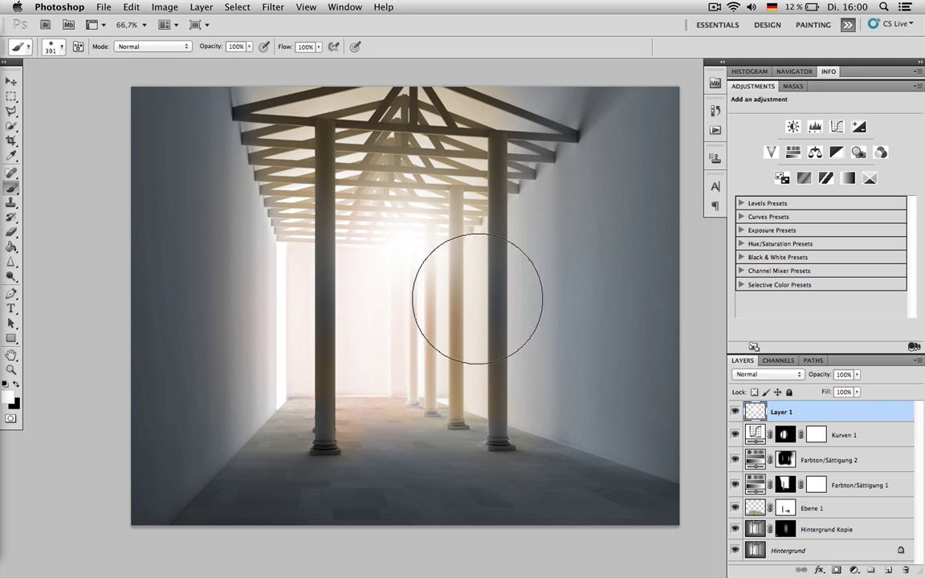
pyautogui.press('super+z')
pyautogui.rightClick(450, 237)
pyautogui.write('156')
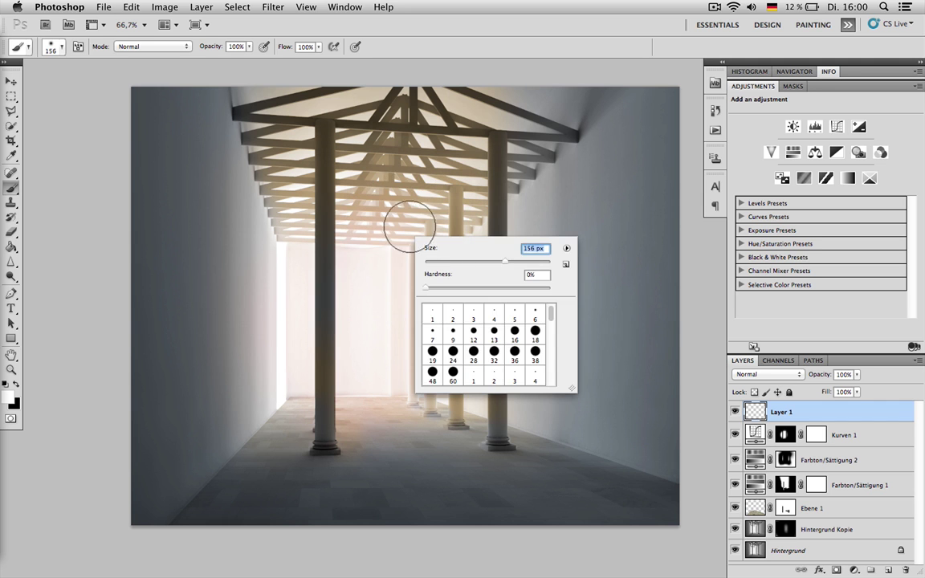
pyautogui.click(410, 229)
pyautogui.press('super+z')
pyautogui.rightClick(497, 255)
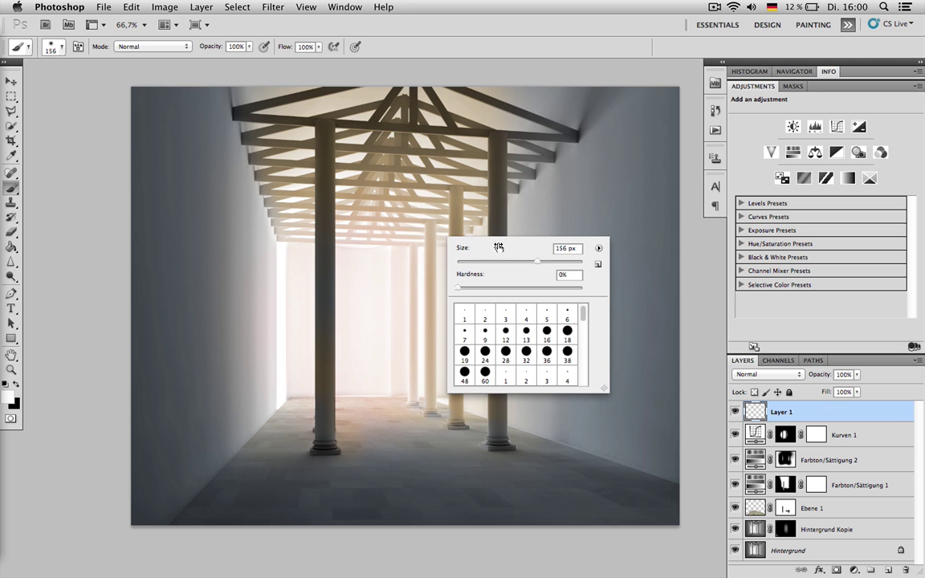
pyautogui.moveTo(511, 251); pyautogui.dragTo(554, 250)
pyautogui.click(416, 236)
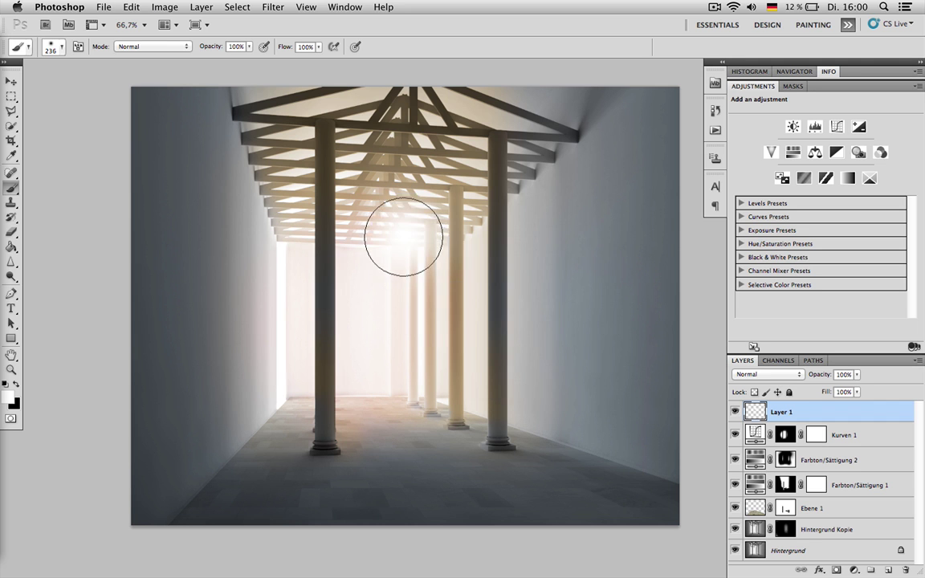
# Reposition the white glow and fine-tune the glow layer's opacity
pyautogui.press('v')
pyautogui.moveTo(419, 258)
pyautogui.mouseDown()
pyautogui.moveTo(283, 273)
pyautogui.moveTo(404, 246)
pyautogui.mouseUp()
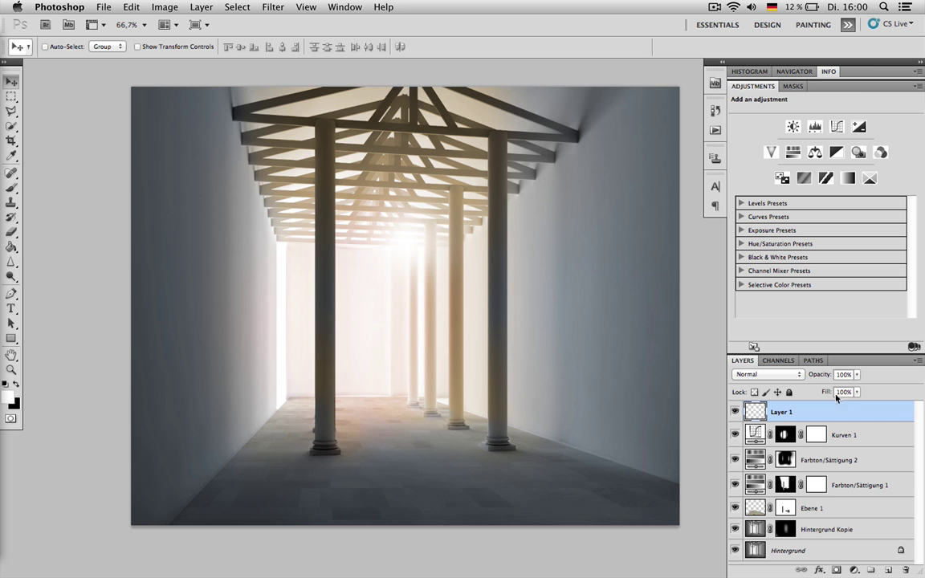
pyautogui.moveTo(823, 376); pyautogui.dragTo(819, 376)
pyautogui.moveTo(819, 377); pyautogui.dragTo(862, 377)
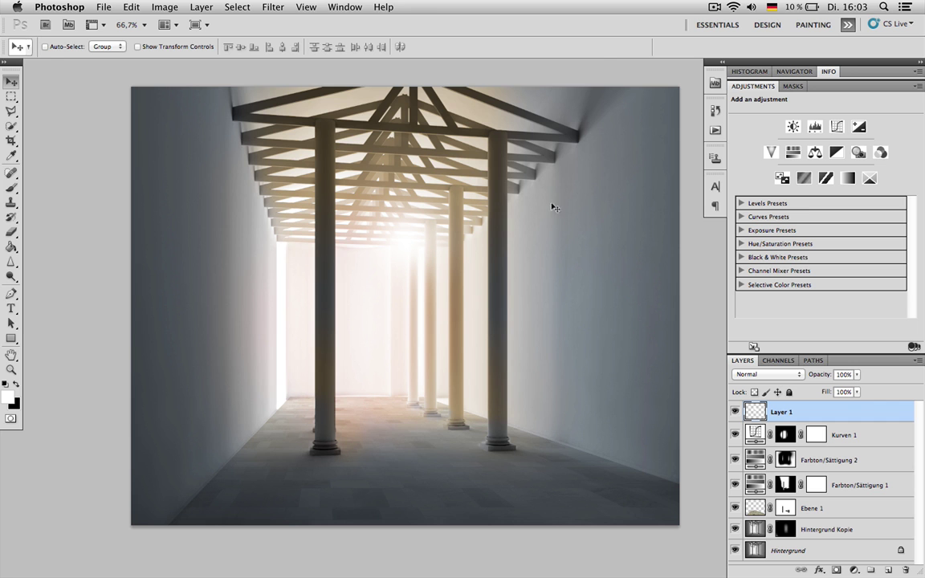
# Flip the light streak vertically, then stretch it to about 280% width and a third of its height
pyautogui.press('super+t')
pyautogui.moveTo(408, 159)
pyautogui.mouseDown()
pyautogui.moveTo(405, 265)
pyautogui.moveTo(406, 233)
pyautogui.moveTo(375, 268)
pyautogui.moveTo(297, 308)
pyautogui.moveTo(312, 315)
pyautogui.moveTo(413, 264)
pyautogui.moveTo(368, 272)
pyautogui.moveTo(355, 227)
pyautogui.moveTo(367, 233)
pyautogui.mouseUp()
pyautogui.press('Return')
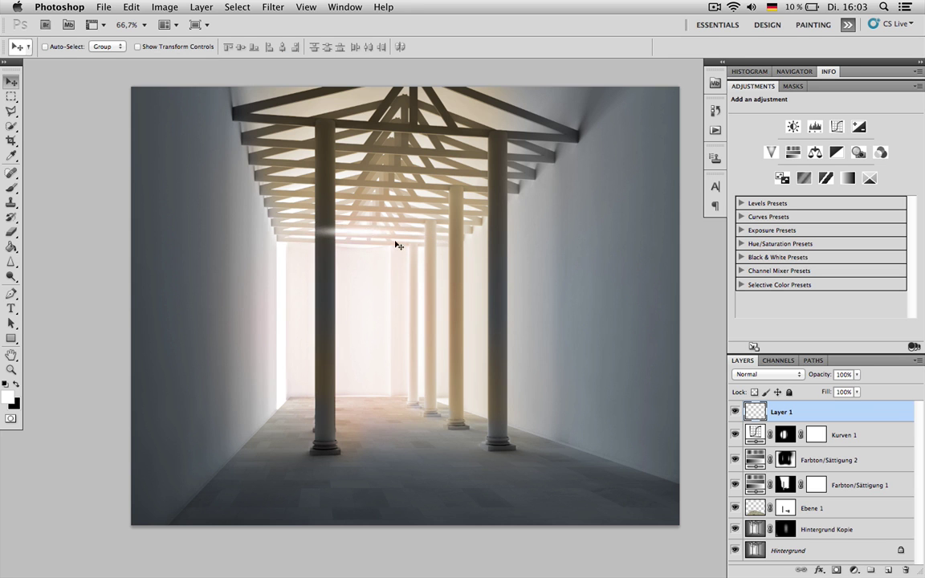
pyautogui.hotkey('ctrl', 't')
pyautogui.moveTo(444, 231); pyautogui.dragTo(745, 232)
pyautogui.moveTo(511, 241)
pyautogui.mouseDown()
pyautogui.moveTo(511, 227)
pyautogui.moveTo(433, 271)
pyautogui.mouseUp()
pyautogui.press('Return')
# Soften the streak with a 9,1-pixel Gaussian Blur
pyautogui.click(273, 7)
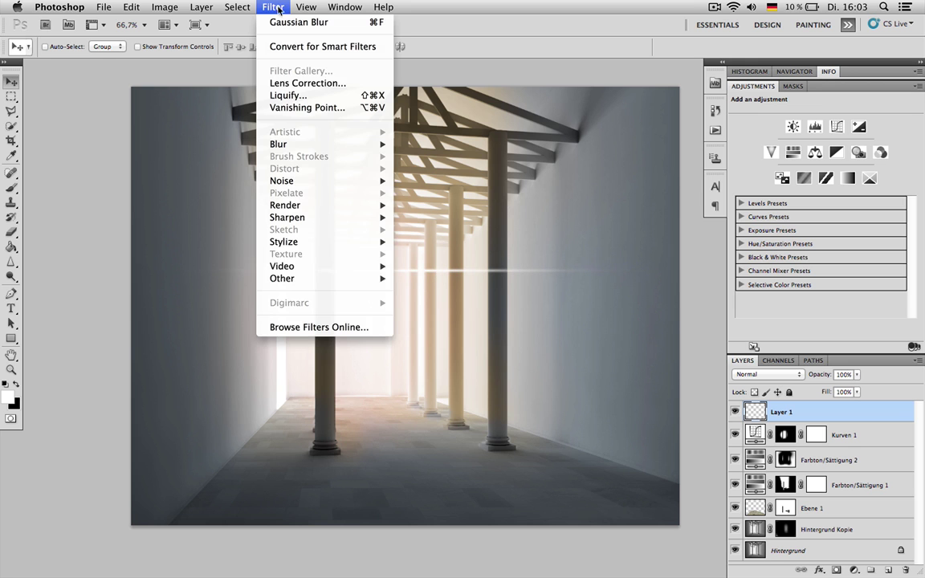
pyautogui.moveTo(337, 144)
pyautogui.click(444, 195)
pyautogui.moveTo(786, 453); pyautogui.dragTo(768, 454)
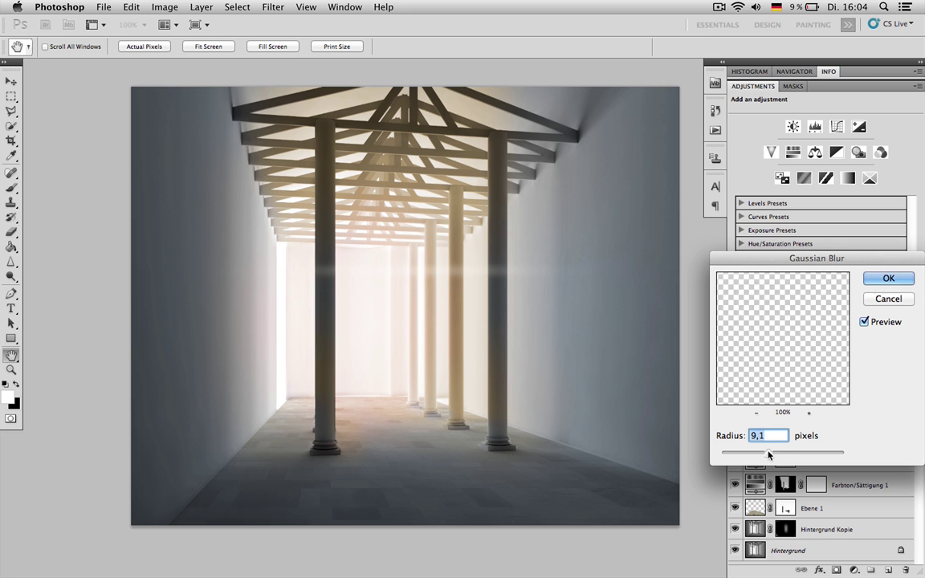
pyautogui.click(888, 278)
# Rotate the blurred streak about 50 degrees into a diagonal, then rotate it to a new angle
pyautogui.hotkey('ctrl', 't')
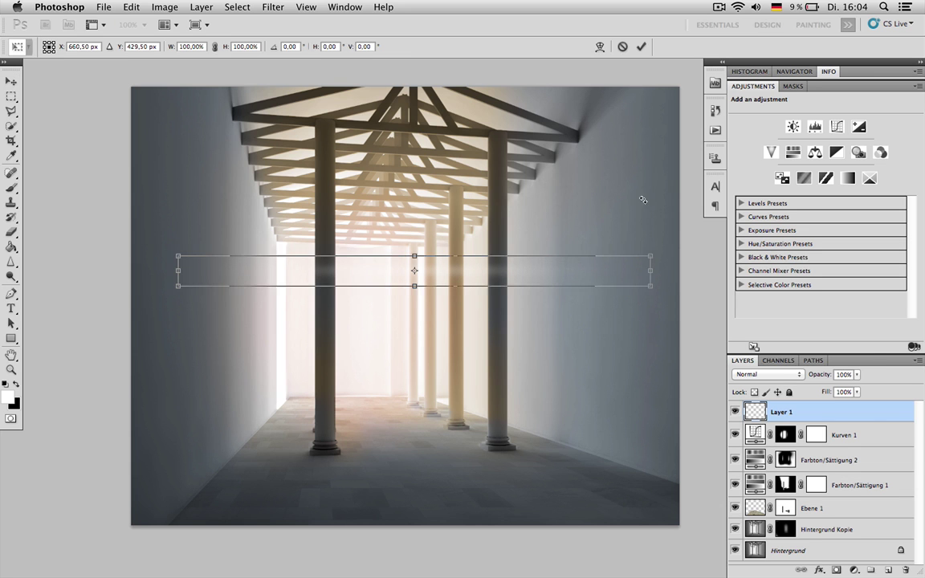
pyautogui.moveTo(583, 186)
pyautogui.mouseDown()
pyautogui.moveTo(598, 217)
pyautogui.moveTo(614, 411)
pyautogui.mouseUp()
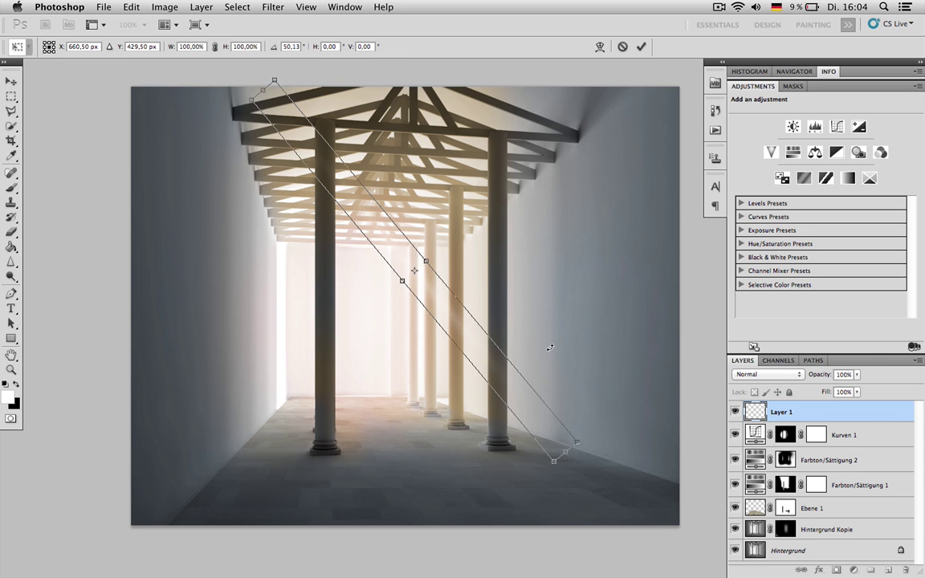
pyautogui.press('Return')
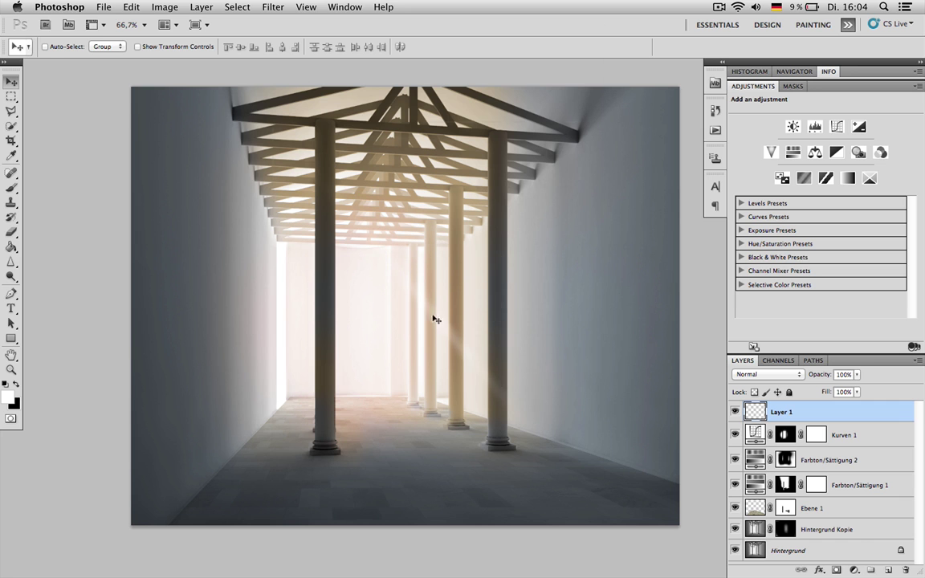
pyautogui.hotkey('ctrl', 't')
pyautogui.moveTo(613, 260); pyautogui.dragTo(507, 414)
pyautogui.press('Return')
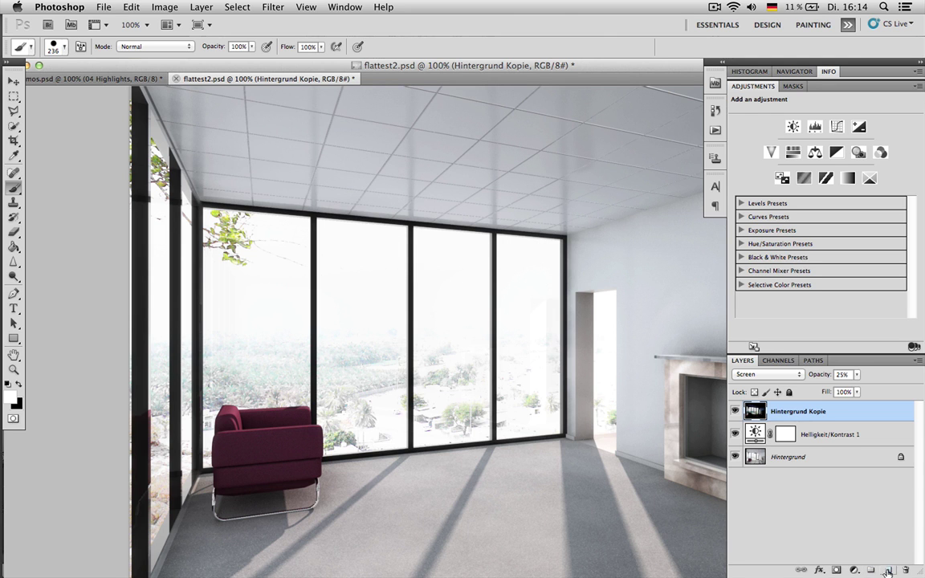
# On a new layer, paint a large white dot on the ceiling with a 92%-hardness brush
pyautogui.press('alt+shift+super+n')
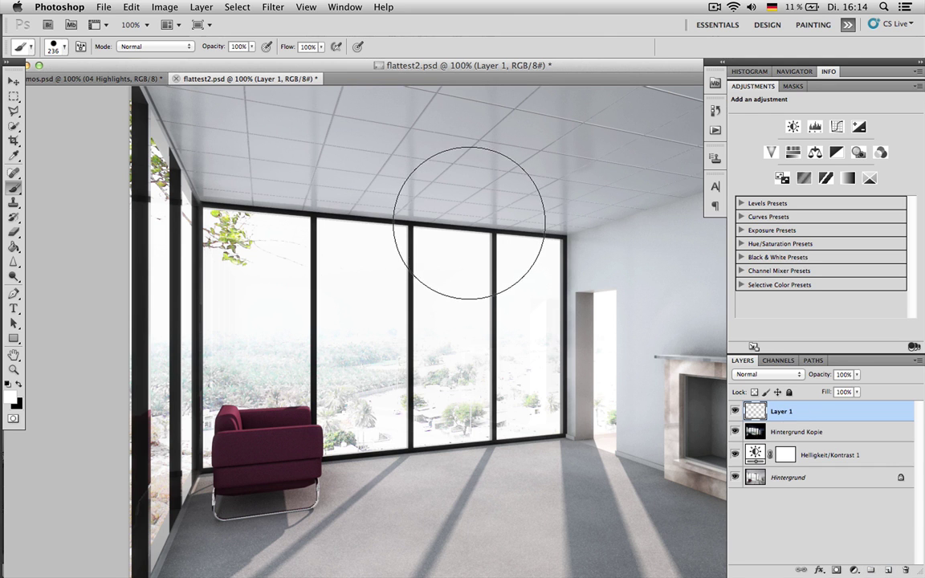
pyautogui.rightClick(475, 220)
pyautogui.moveTo(607, 273); pyautogui.dragTo(602, 276)
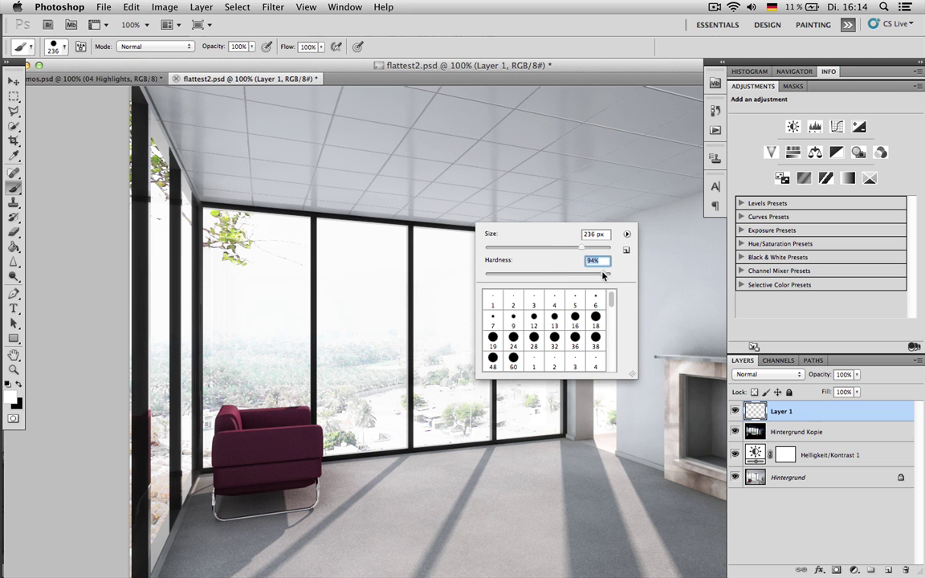
pyautogui.click(452, 205)
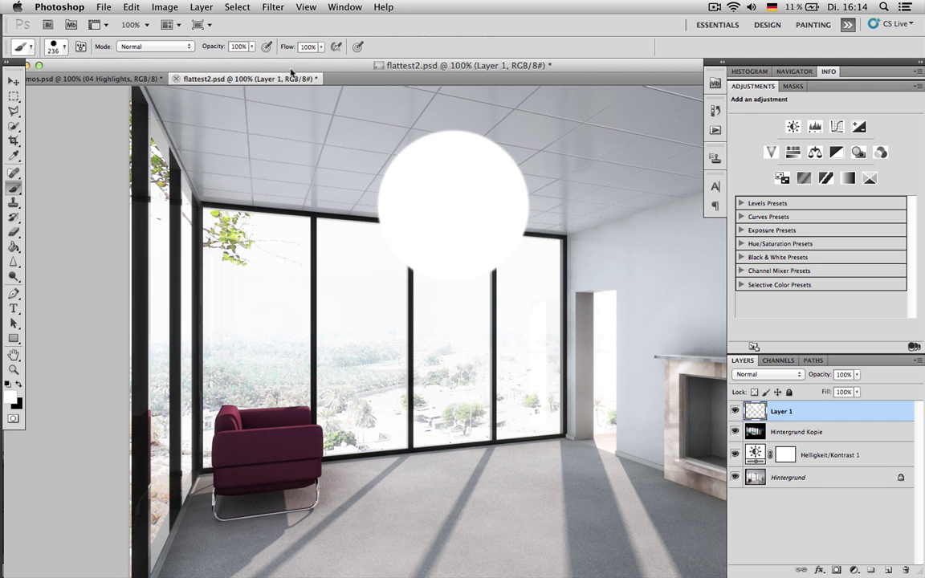
# Add noise of about 61 to the white dot
pyautogui.click(273, 6)
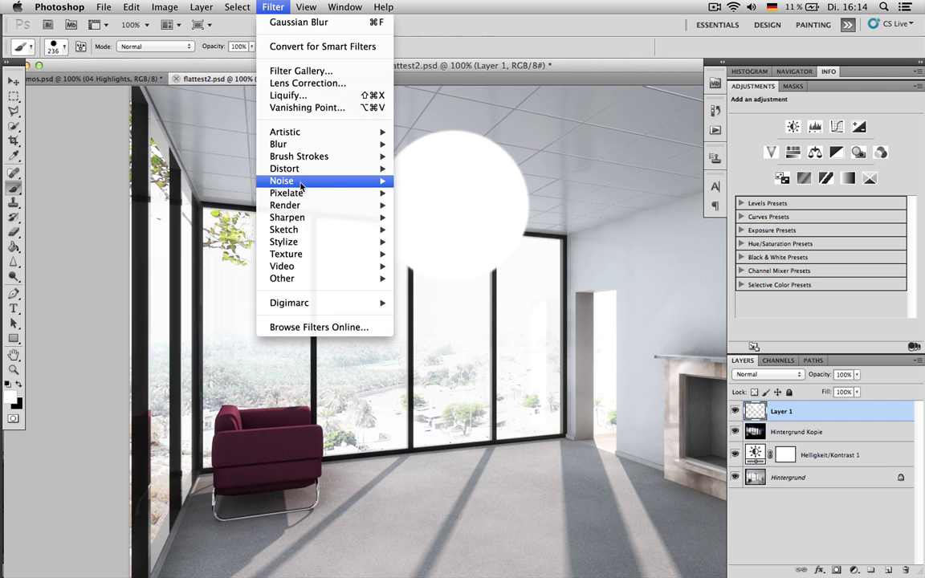
pyautogui.moveTo(346, 181)
pyautogui.click(430, 181)
pyautogui.moveTo(490, 148)
pyautogui.mouseDown()
pyautogui.moveTo(584, 153)
pyautogui.moveTo(751, 189)
pyautogui.mouseUp()
pyautogui.moveTo(630, 358); pyautogui.dragTo(636, 360)
pyautogui.press('Return')
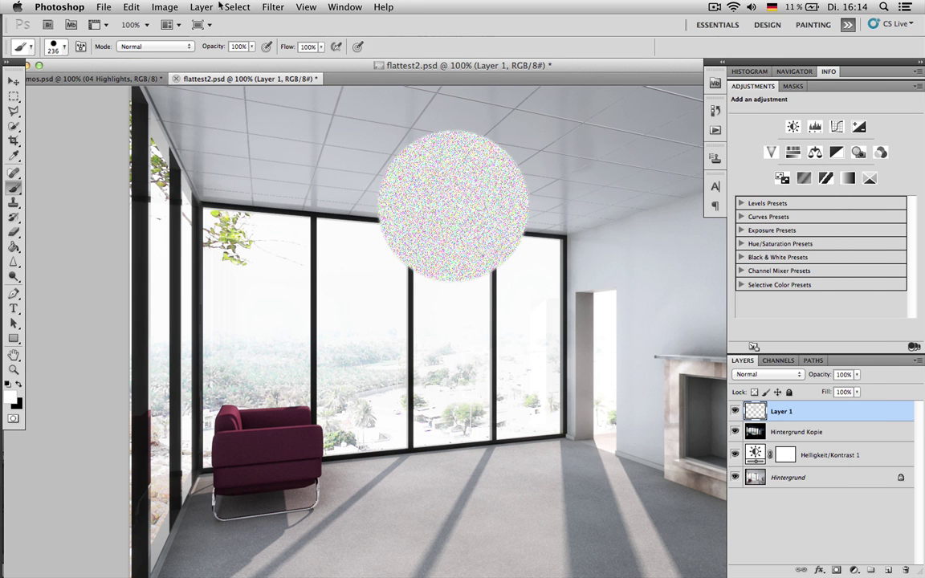
# Soften the noisy dot with a 1,6-pixel Gaussian Blur
pyautogui.click(273, 7)
pyautogui.moveTo(277, 144)
pyautogui.click(445, 193)
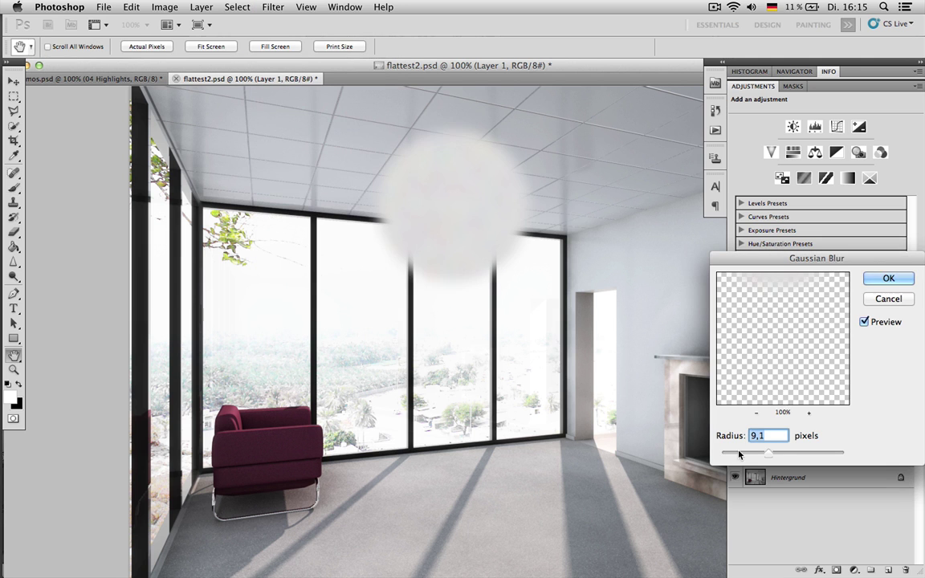
pyautogui.click(734, 455)
pyautogui.moveTo(733, 456); pyautogui.dragTo(730, 455)
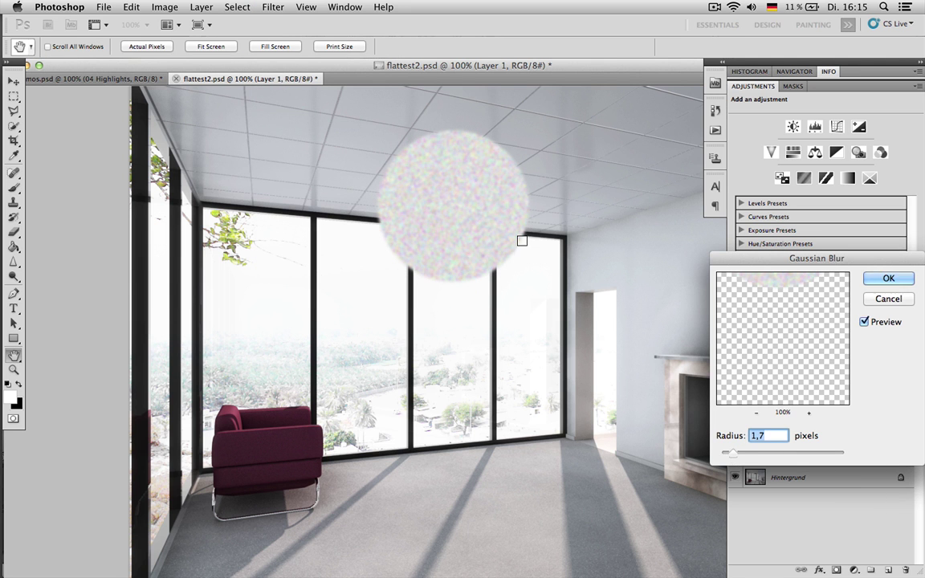
pyautogui.moveTo(734, 455); pyautogui.dragTo(732, 456)
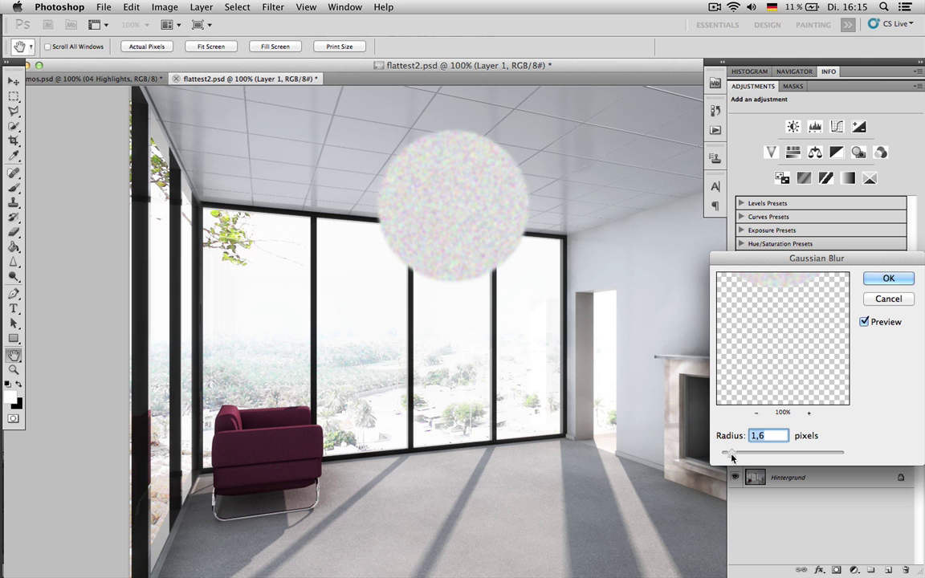
pyautogui.click(884, 277)
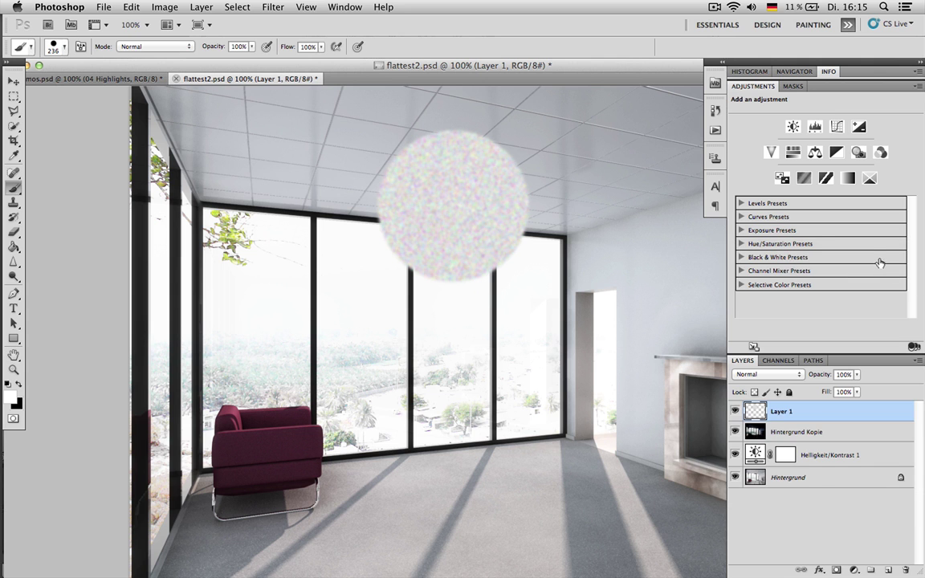
# Set the dot layer to Screen, move the glow to the chair and shrink it to three quarters
pyautogui.click(767, 374)
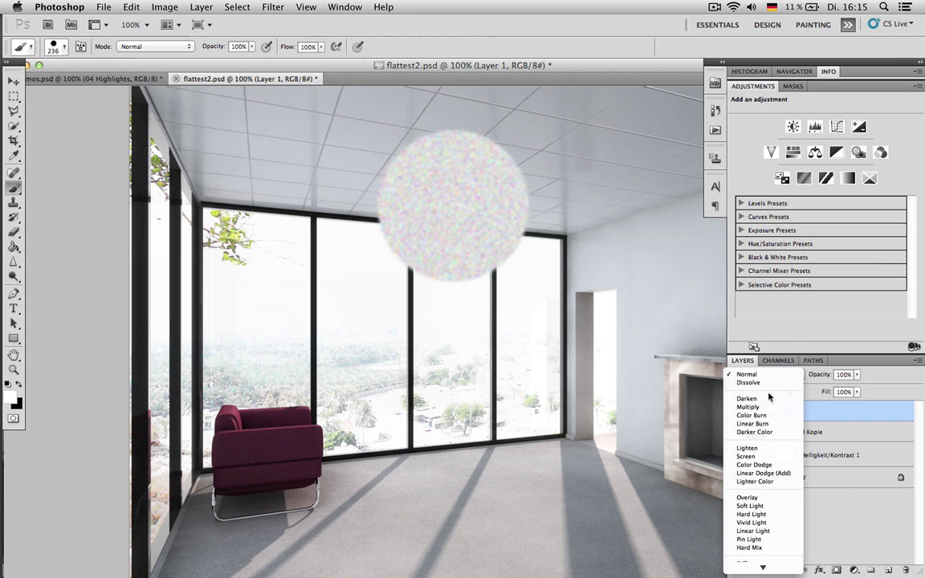
pyautogui.click(769, 456)
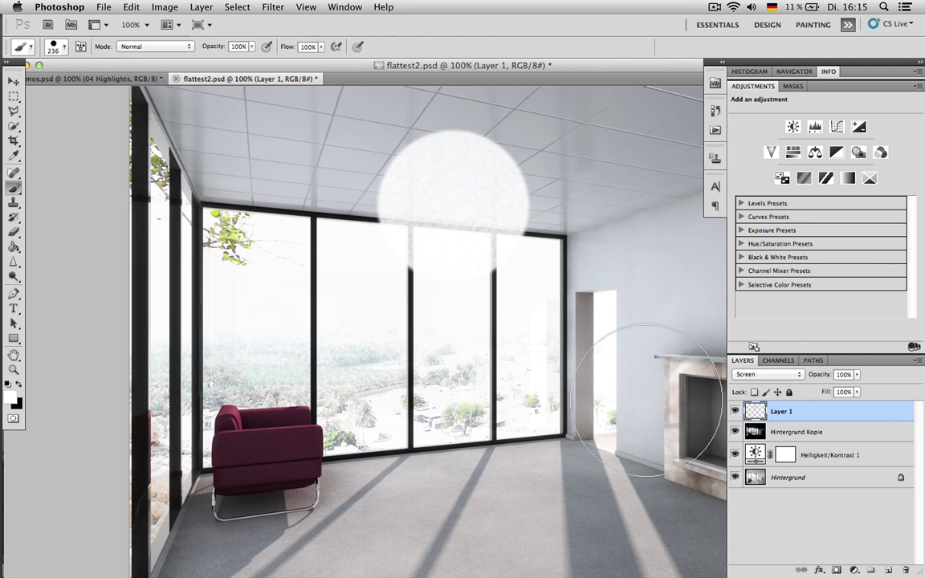
pyautogui.press('v')
pyautogui.moveTo(455, 224); pyautogui.dragTo(382, 429)
pyautogui.hotkey('ctrl', 't')
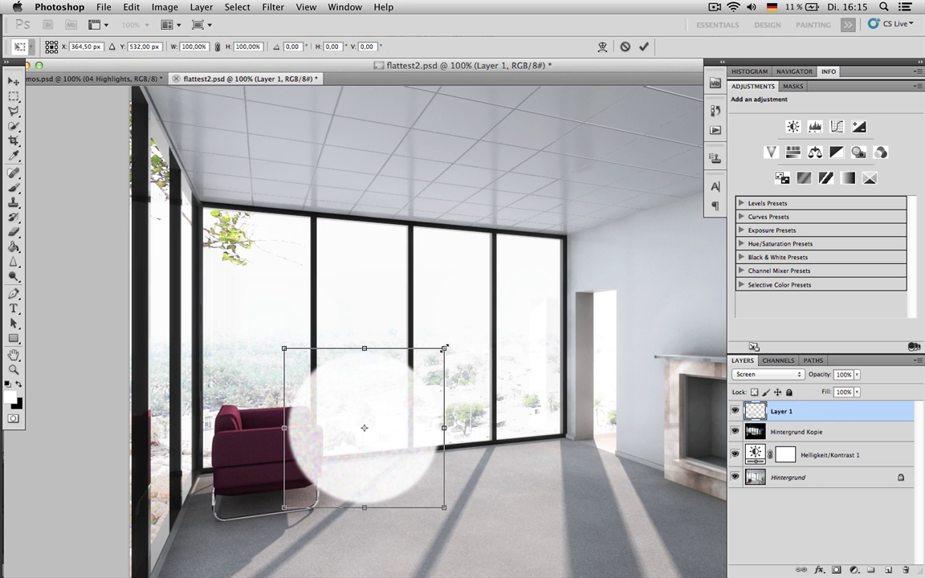
pyautogui.moveTo(444, 349); pyautogui.dragTo(423, 370)
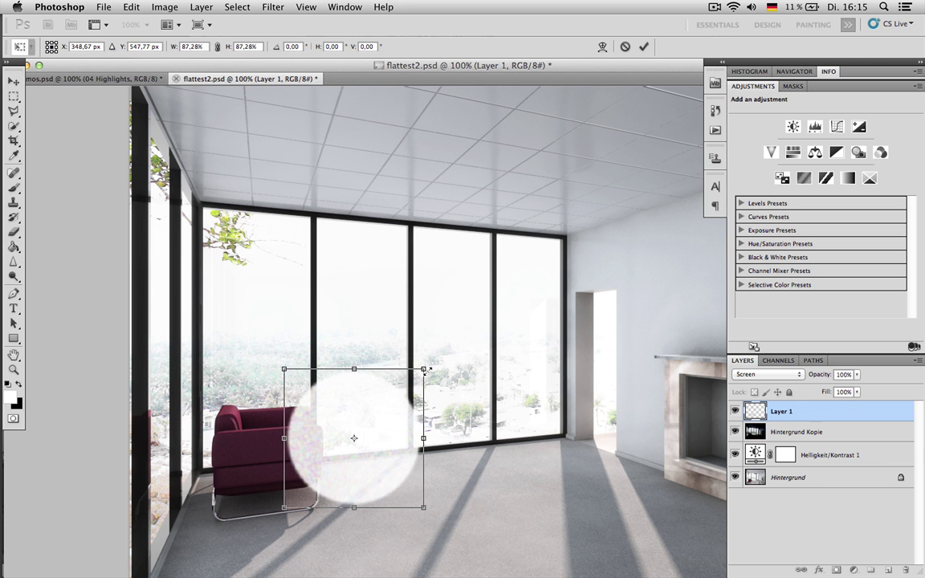
pyautogui.press('Return')
# Reposition the glow around the room, dim it to 32% opacity, and shrink it further
pyautogui.moveTo(347, 401); pyautogui.dragTo(445, 221)
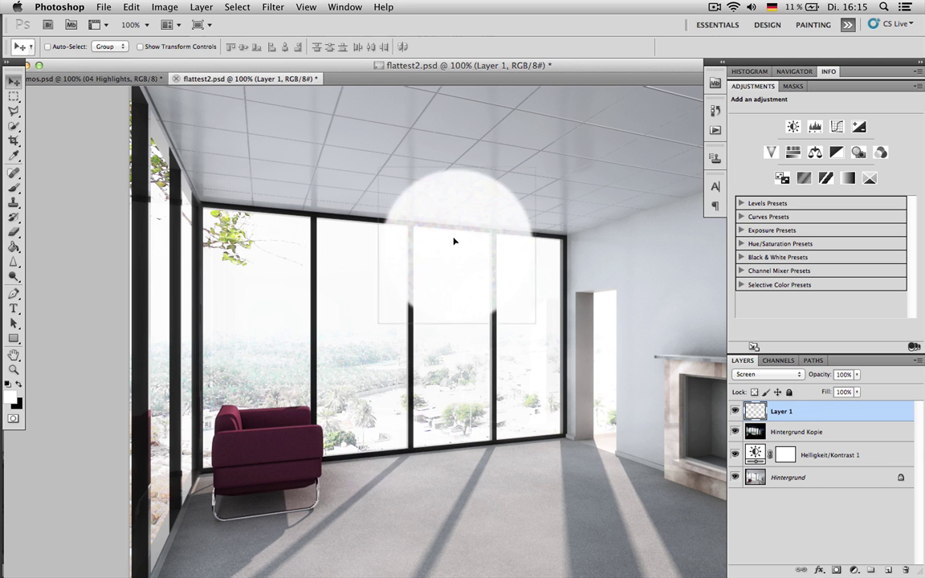
pyautogui.moveTo(829, 375)
pyautogui.mouseDown()
pyautogui.moveTo(806, 376)
pyautogui.moveTo(818, 377)
pyautogui.mouseUp()
pyautogui.moveTo(481, 232); pyautogui.dragTo(438, 236)
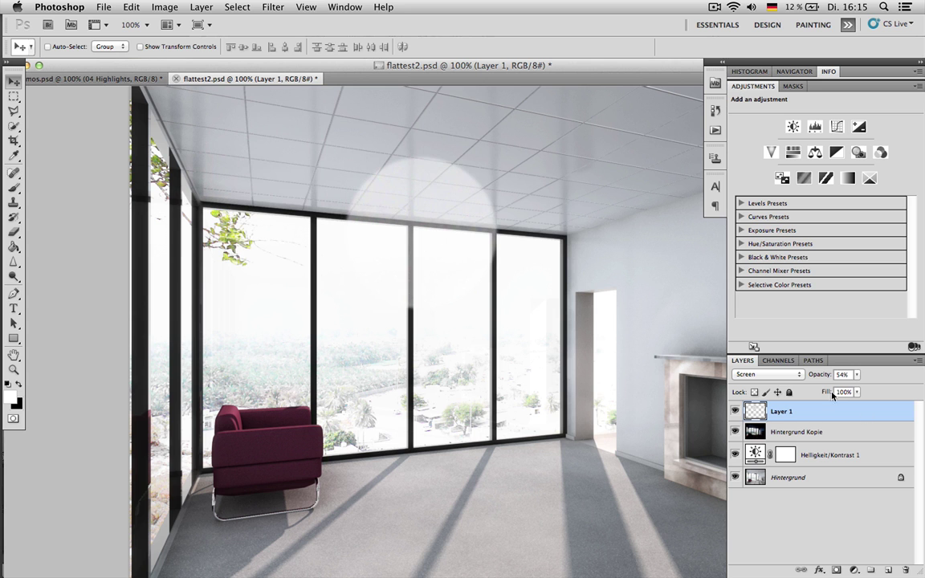
pyautogui.moveTo(822, 377); pyautogui.dragTo(815, 377)
pyautogui.moveTo(383, 195); pyautogui.dragTo(582, 278)
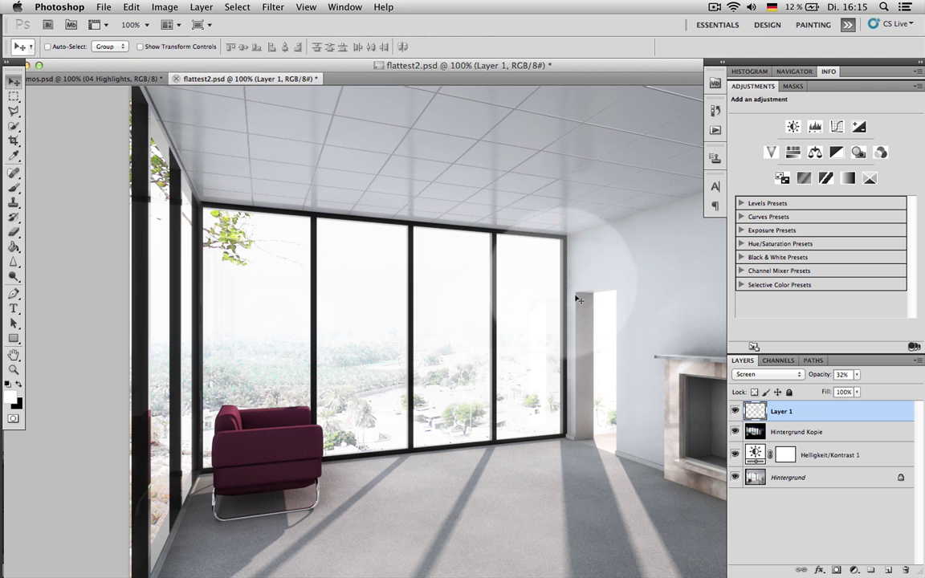
pyautogui.press('super+t')
pyautogui.moveTo(645, 199); pyautogui.dragTo(553, 289)
pyautogui.press('Return')
pyautogui.moveTo(522, 319); pyautogui.dragTo(481, 363)
# Add an enlarged 214% copy of the glow by the lower window, then delete both glow layers
pyautogui.press('super+t')
pyautogui.moveTo(515, 332); pyautogui.dragTo(585, 272)
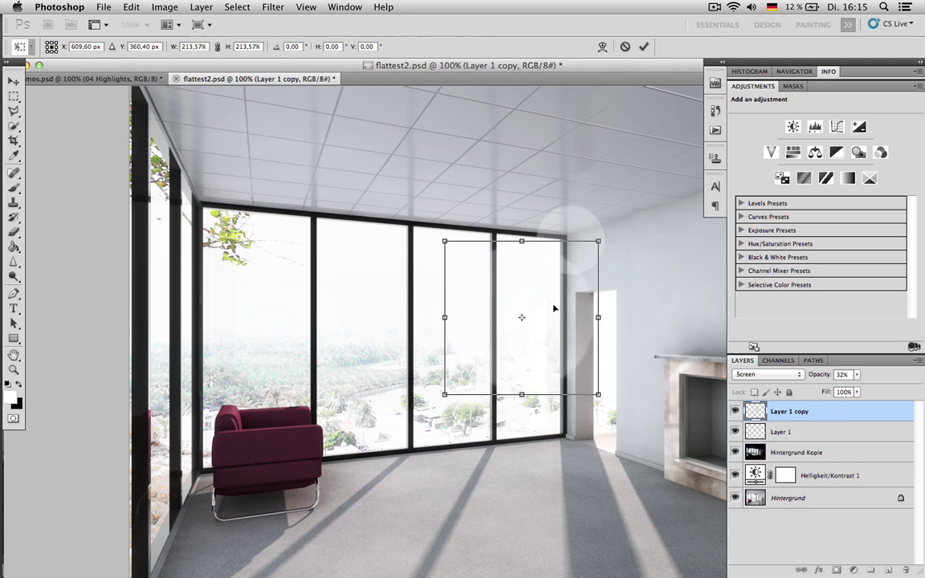
pyautogui.press('Return')
pyautogui.moveTo(545, 315); pyautogui.dragTo(552, 420)
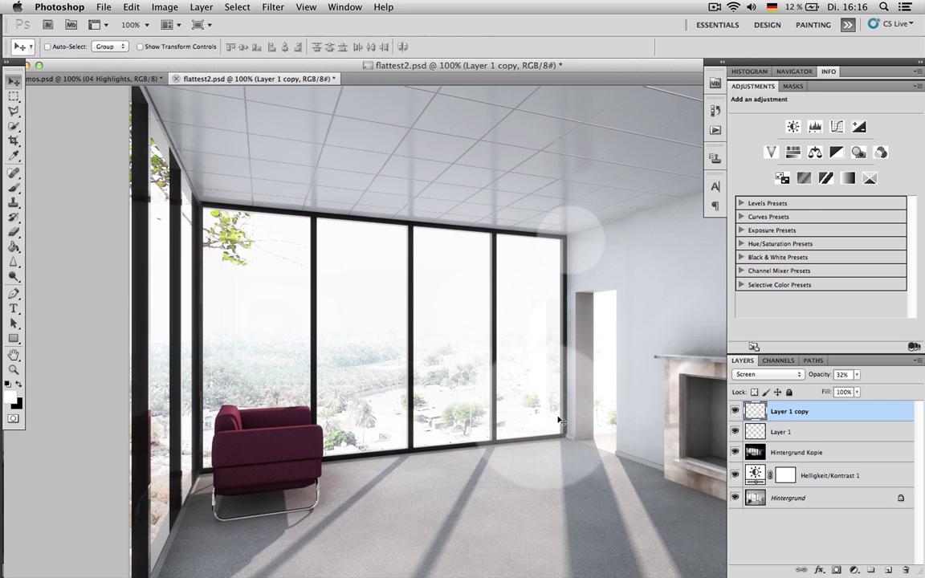
pyautogui.press('BackSpace')
pyautogui.press('BackSpace')
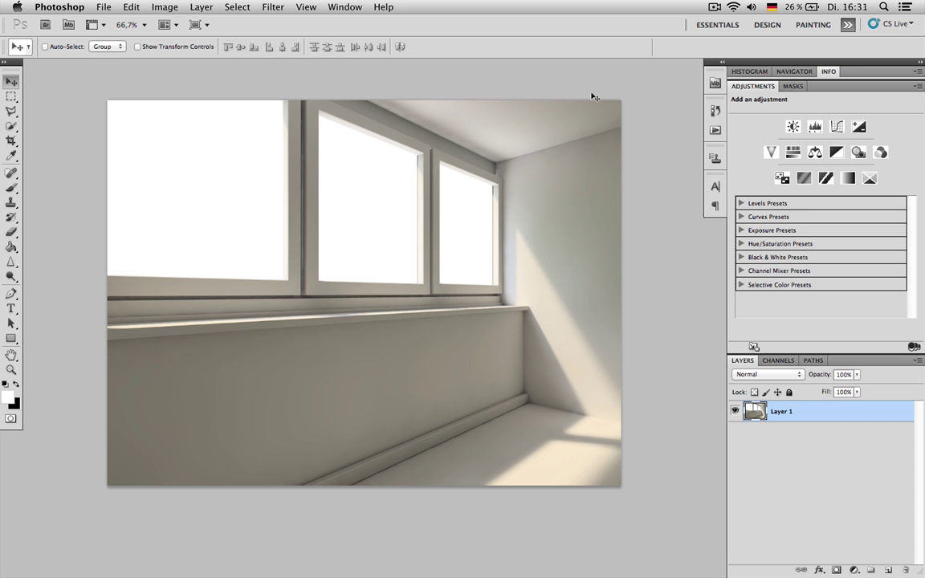
# Duplicate the window-sill layer and darken the copy steeply with a two-point Curves adjustment
pyautogui.press('super+j')
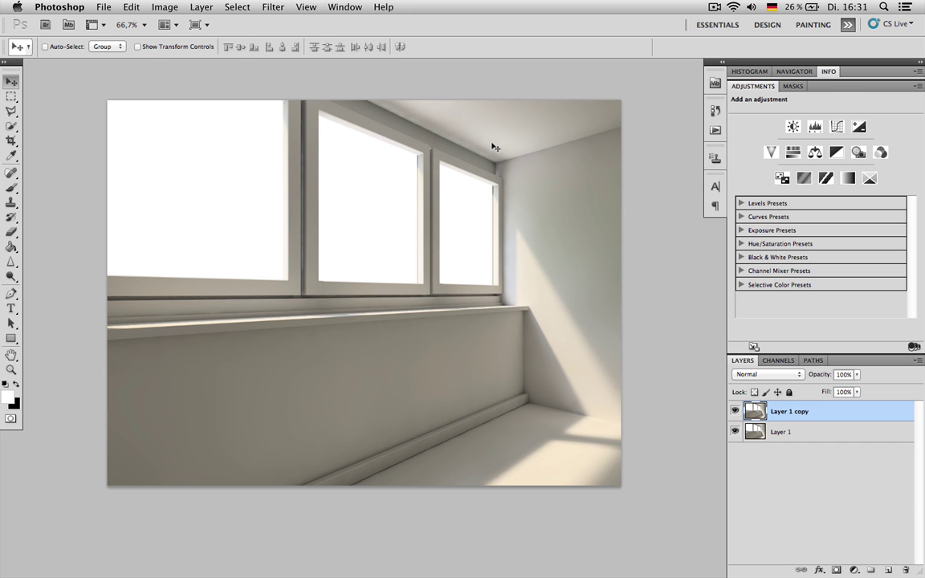
pyautogui.press('super+m')
pyautogui.moveTo(745, 270); pyautogui.dragTo(786, 335)
pyautogui.click(783, 334)
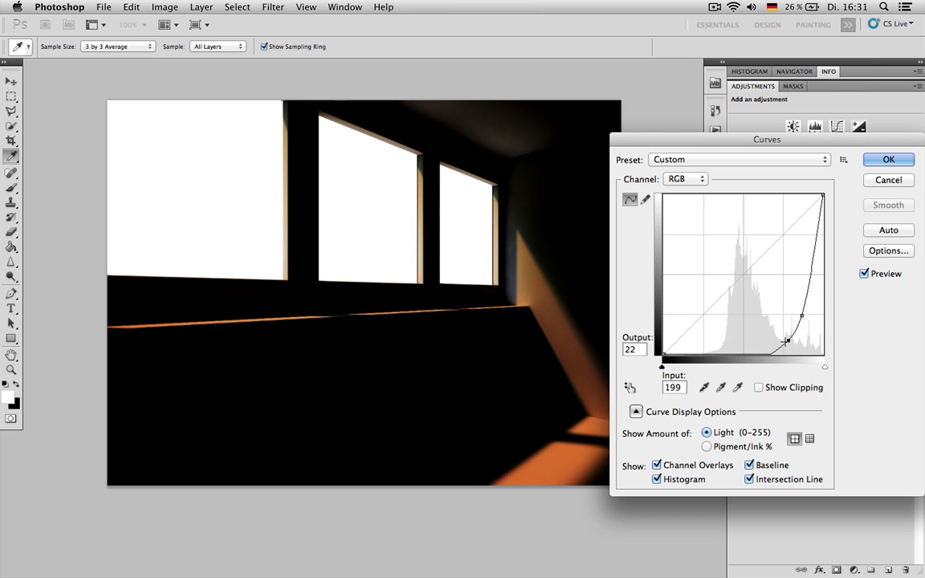
pyautogui.click(888, 159)
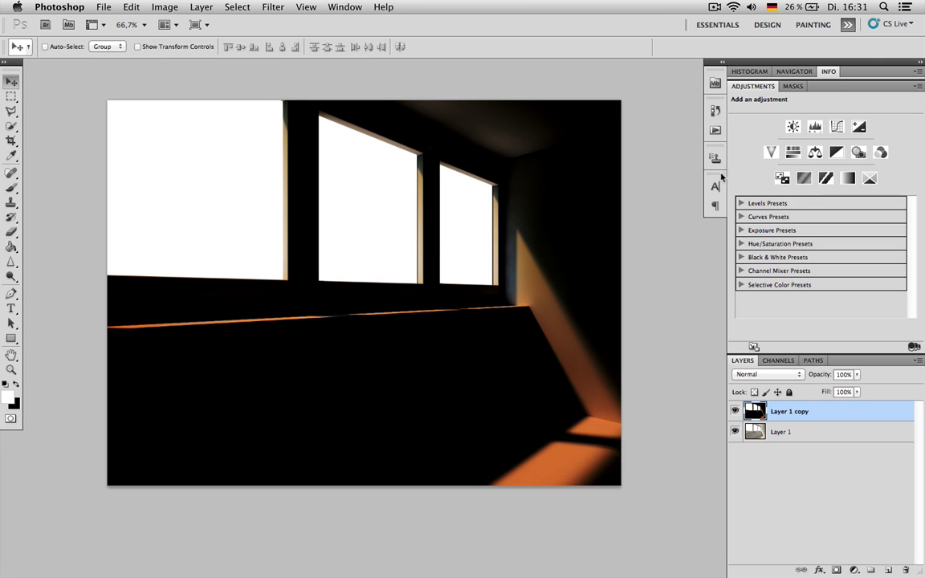
# Squash the darkened copy vertically into a horizontal band across the middle
pyautogui.press('super+t')
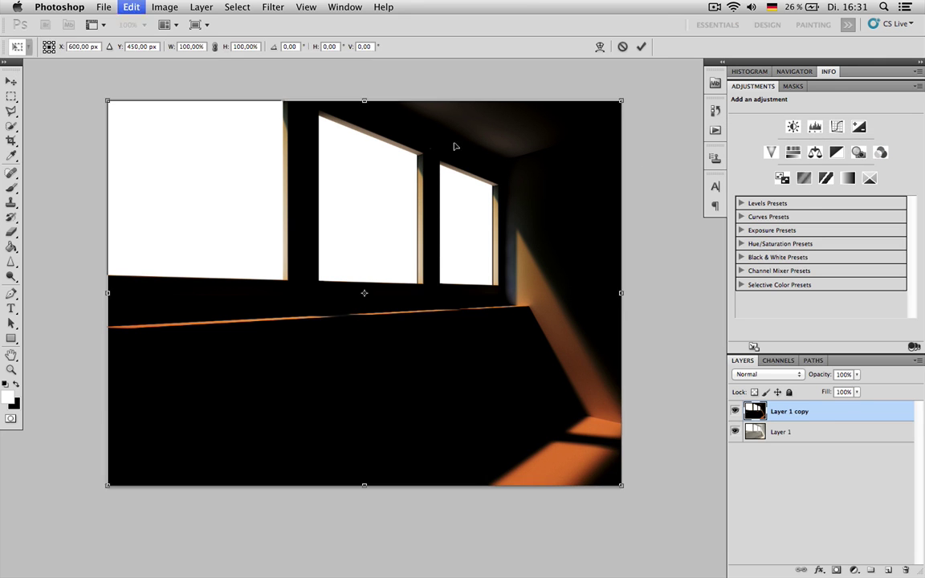
pyautogui.moveTo(365, 101); pyautogui.dragTo(385, 226)
pyautogui.press('Return')
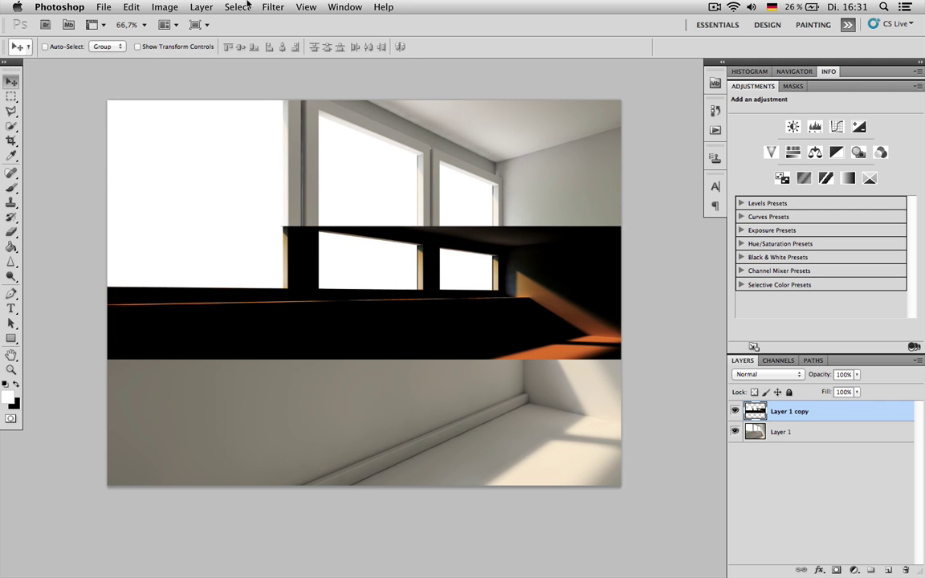
# Smear the band with a horizontal Motion Blur of about 549 pixels distance
pyautogui.click(273, 7)
pyautogui.moveTo(354, 144)
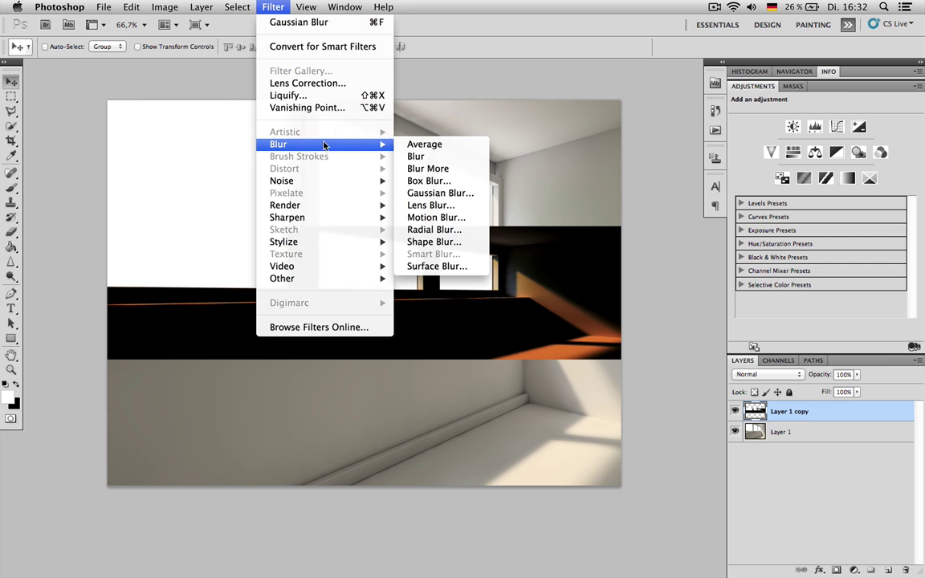
pyautogui.click(450, 192)
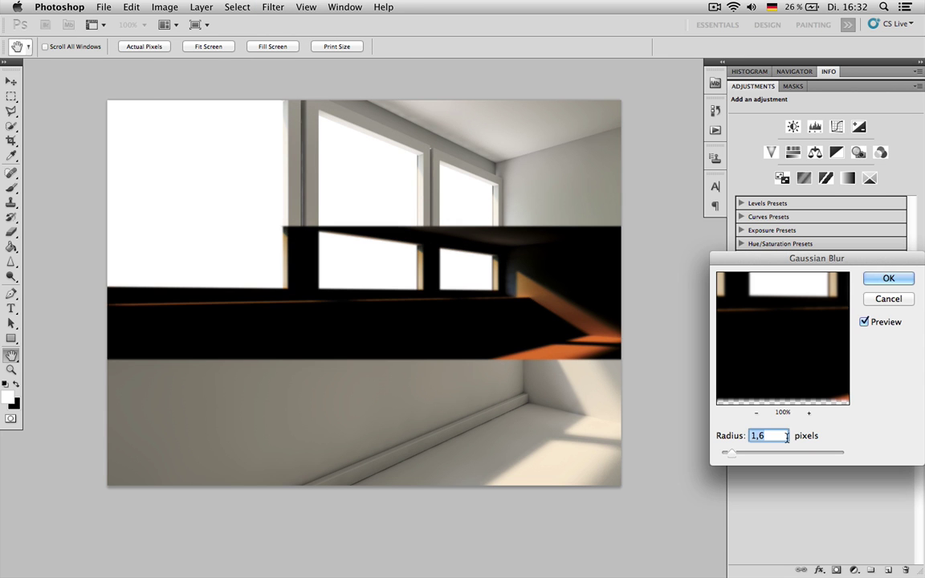
pyautogui.click(888, 299)
pyautogui.click(273, 7)
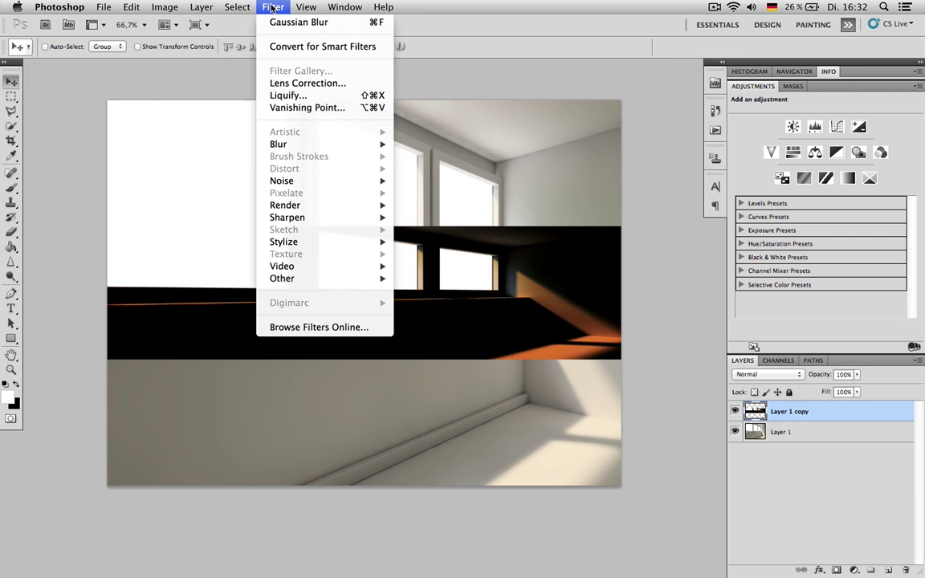
pyautogui.moveTo(331, 145)
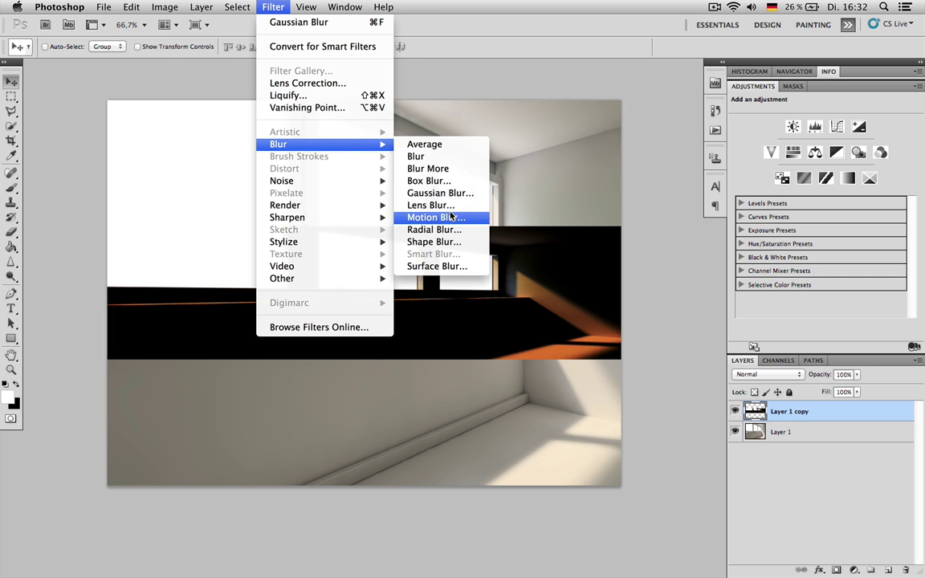
pyautogui.click(433, 217)
pyautogui.moveTo(750, 488); pyautogui.dragTo(781, 488)
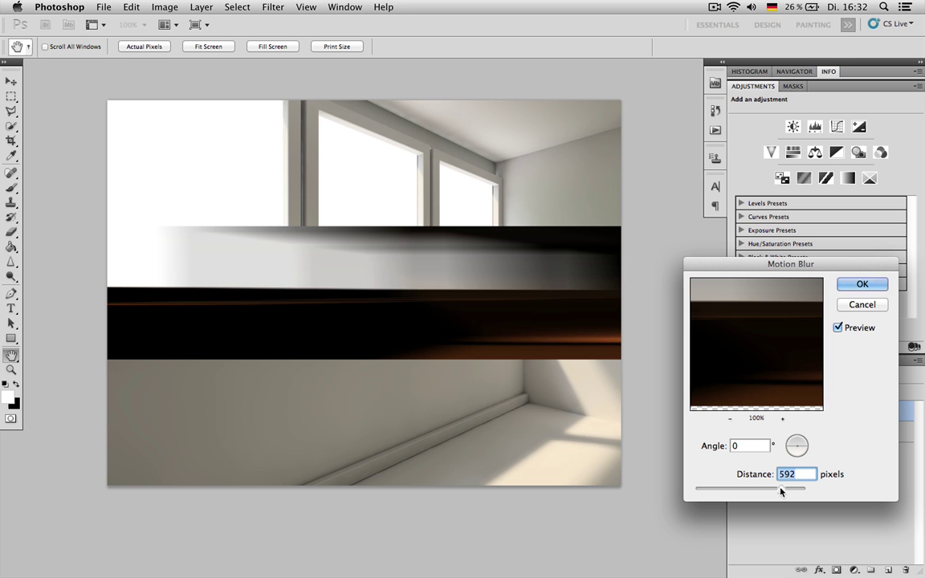
pyautogui.moveTo(781, 488); pyautogui.dragTo(780, 490)
pyautogui.click(862, 284)
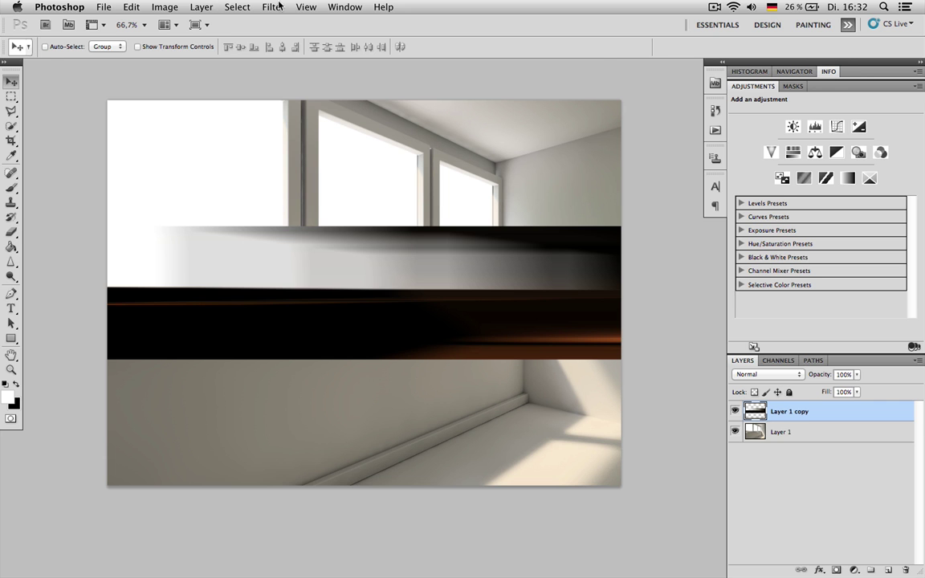
# Resize the blurred band, lowering its top edge and extending its bottom slightly
pyautogui.press('super+t')
pyautogui.moveTo(372, 230); pyautogui.dragTo(366, 280)
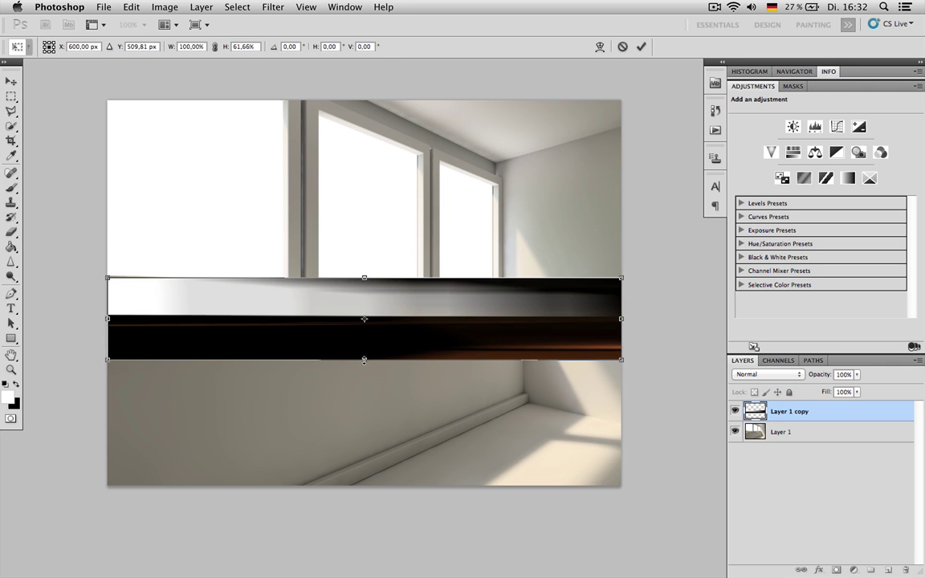
pyautogui.moveTo(364, 360); pyautogui.dragTo(365, 365)
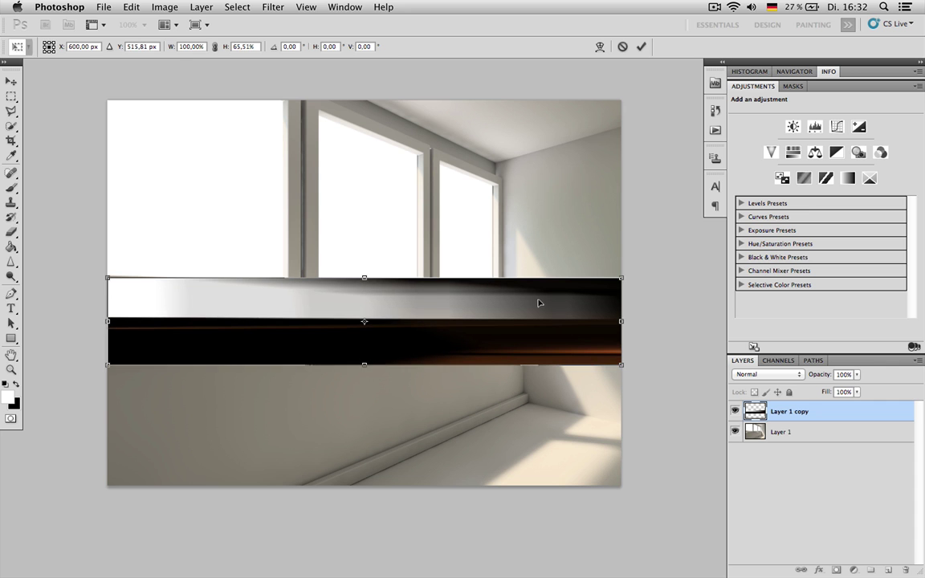
pyautogui.press('Return')
# Soften the band with a 2,2-pixel Gaussian Blur
pyautogui.click(277, 7)
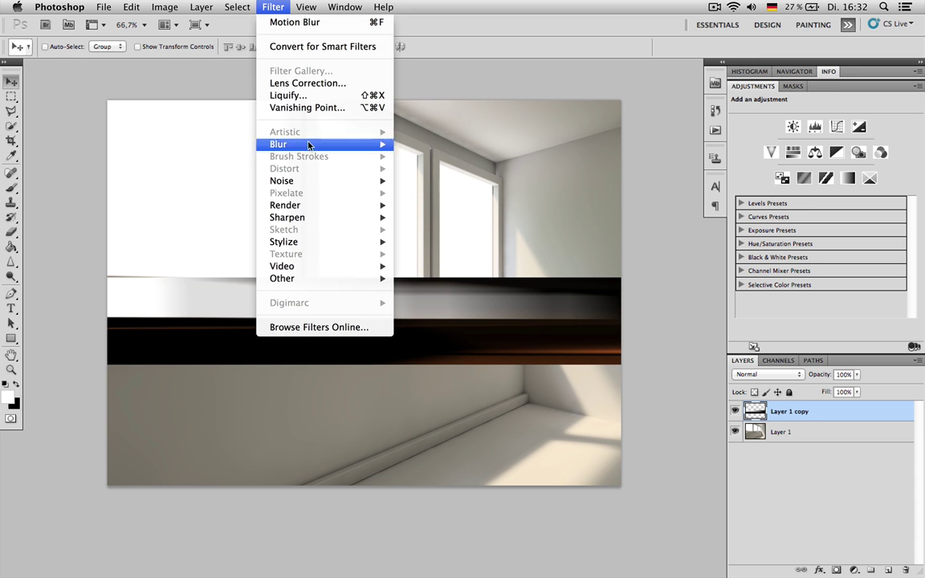
pyautogui.moveTo(321, 143)
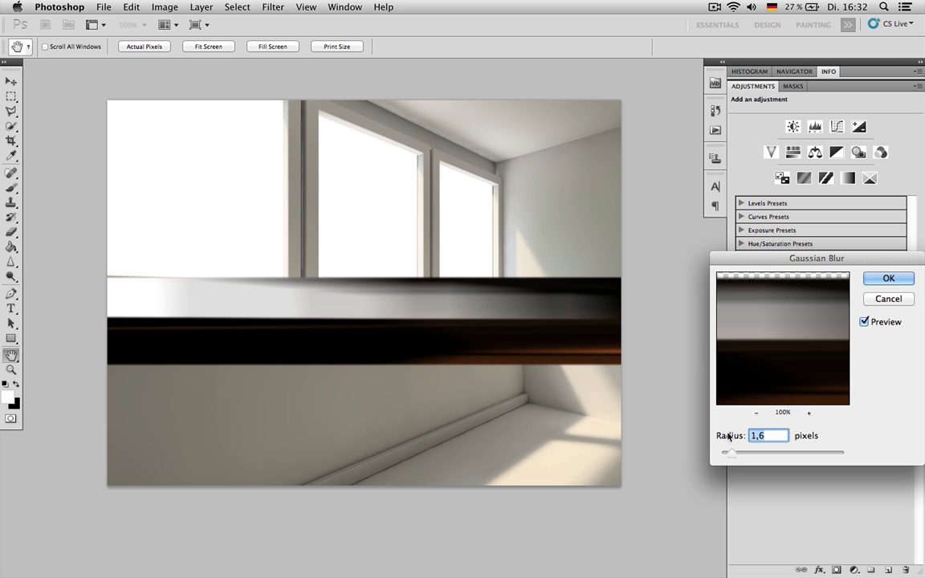
pyautogui.moveTo(727, 452); pyautogui.dragTo(736, 456)
pyautogui.click(881, 277)
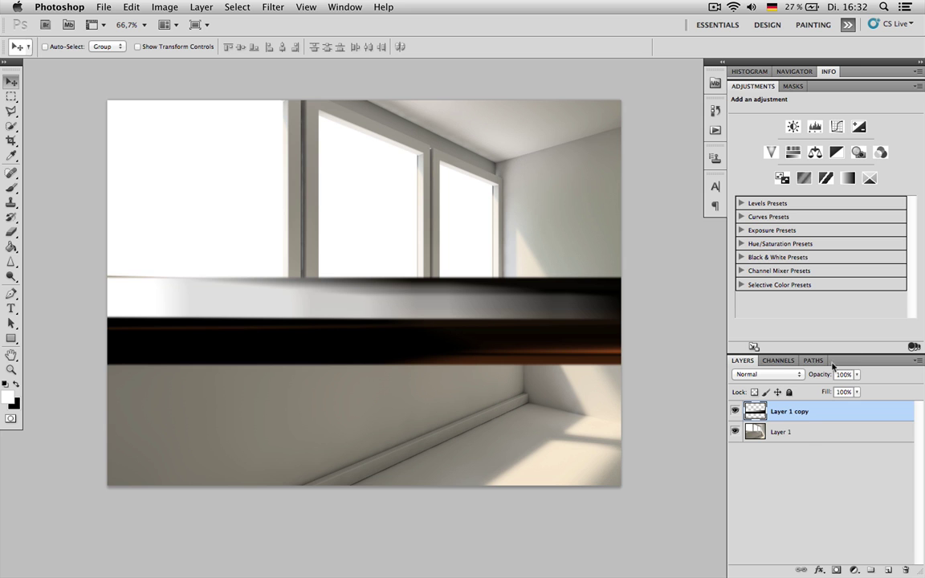
# Try Soft Light, Lighten and Color Dodge on the band before settling on Screen blending
pyautogui.click(793, 374)
pyautogui.click(772, 457)
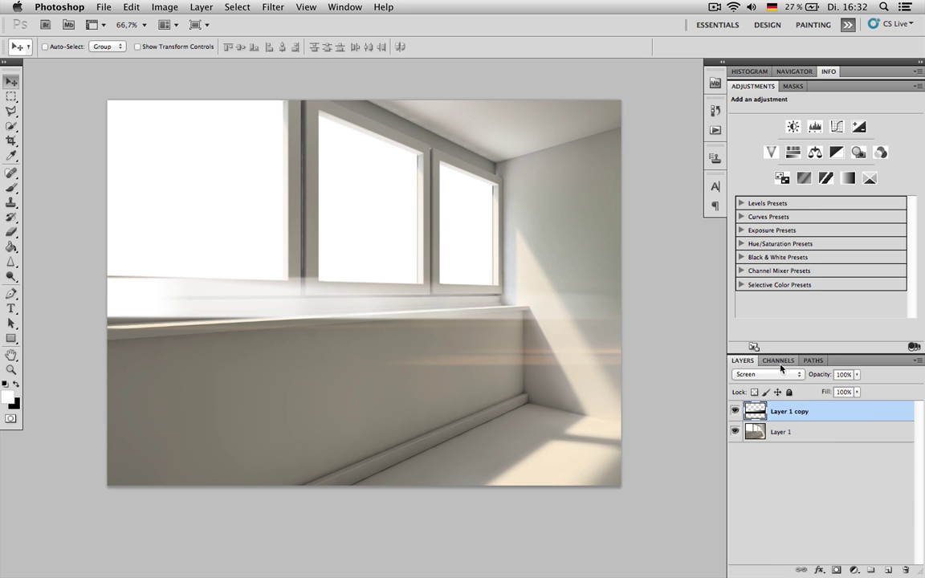
pyautogui.click(771, 374)
pyautogui.click(774, 423)
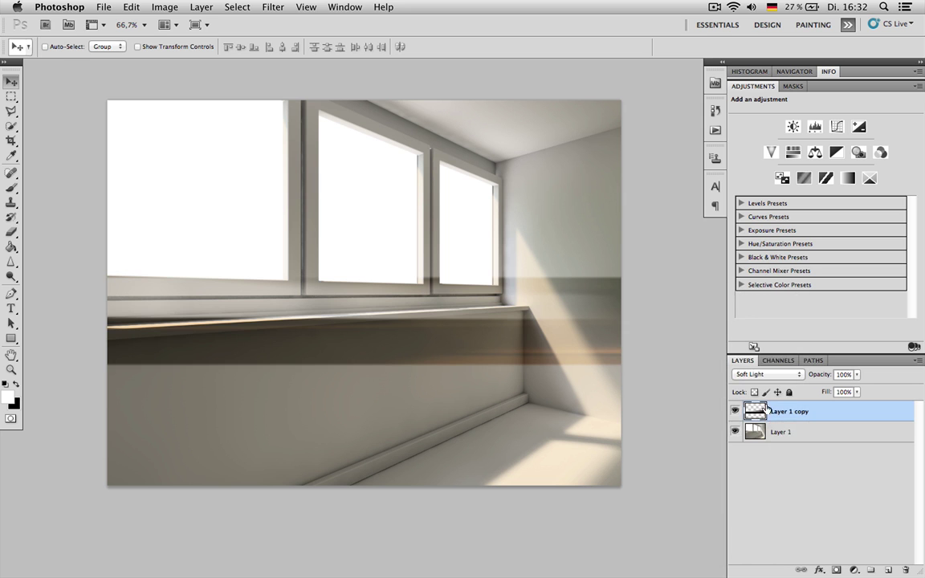
pyautogui.click(770, 374)
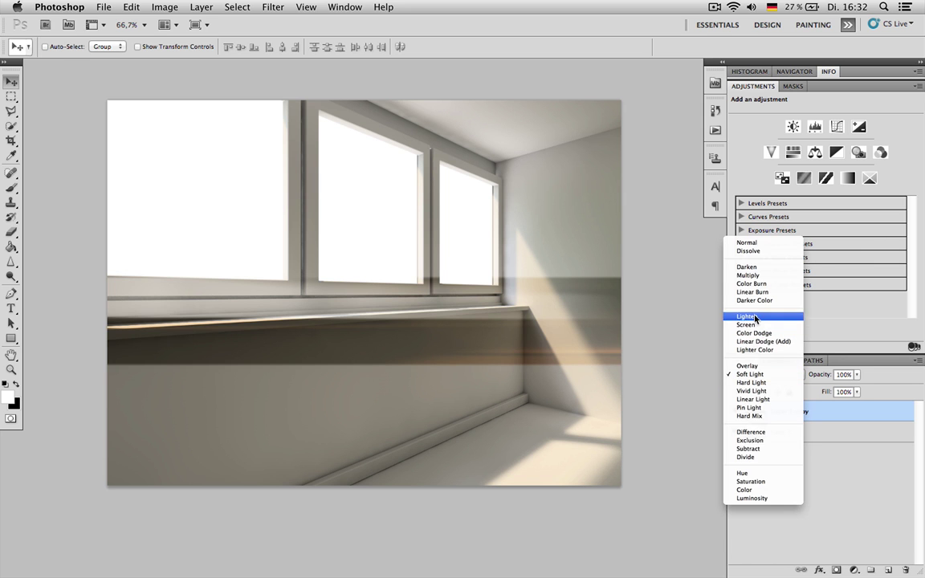
pyautogui.click(750, 317)
pyautogui.click(769, 374)
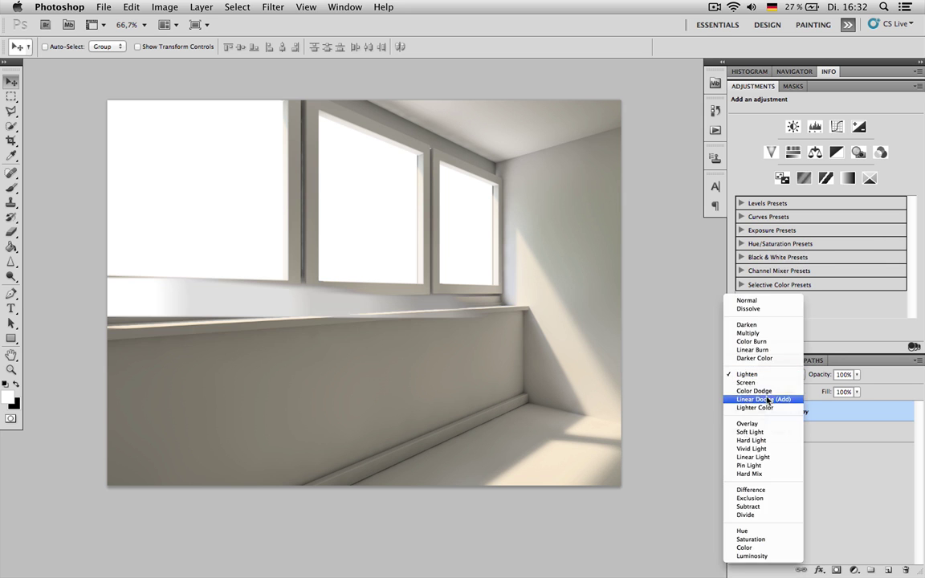
pyautogui.click(759, 391)
pyautogui.click(769, 374)
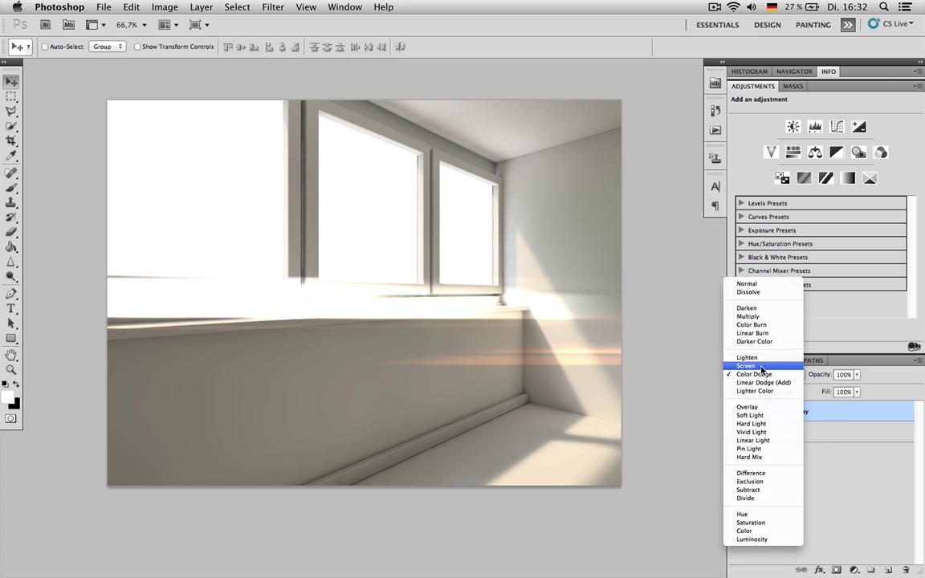
pyautogui.click(747, 365)
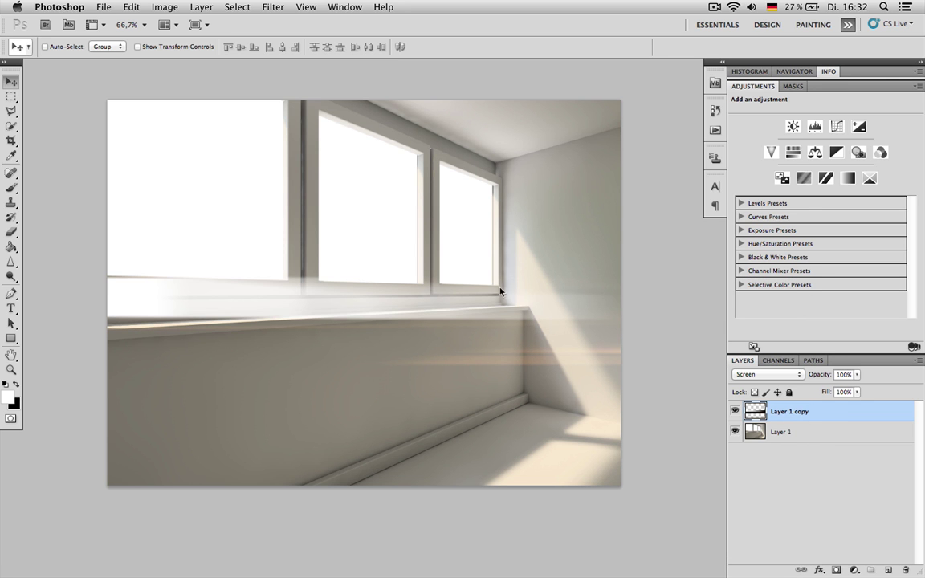
# Rotate the band about 54° into a diagonal beam and move it up onto the wall
pyautogui.hotkey('ctrl', 't')
pyautogui.moveTo(570, 177); pyautogui.dragTo(612, 401)
pyautogui.press('Return')
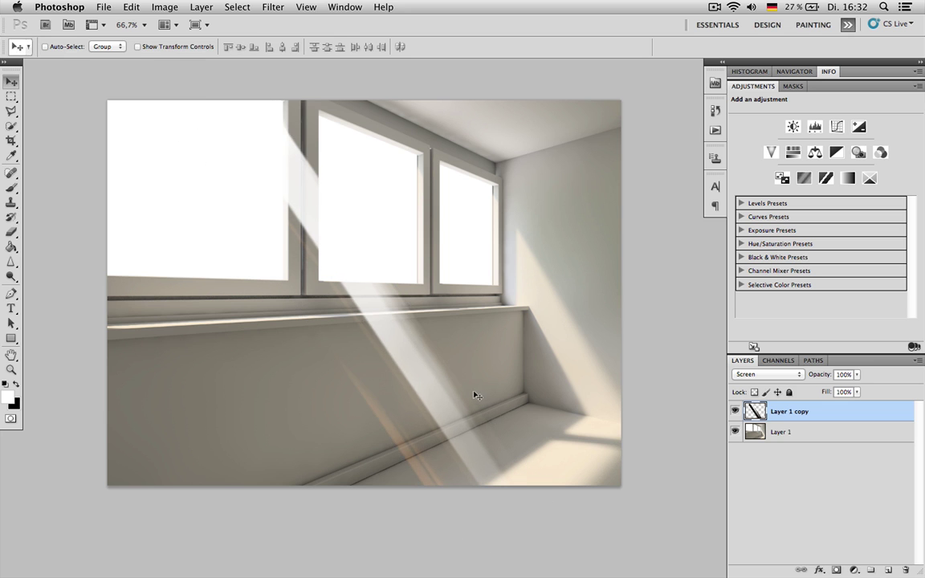
pyautogui.moveTo(441, 396)
pyautogui.mouseDown()
pyautogui.moveTo(586, 341)
pyautogui.moveTo(519, 329)
pyautogui.mouseUp()
# Fine-tune the beam with small extra rotations and nudges into its final position
pyautogui.hotkey('ctrl', 't')
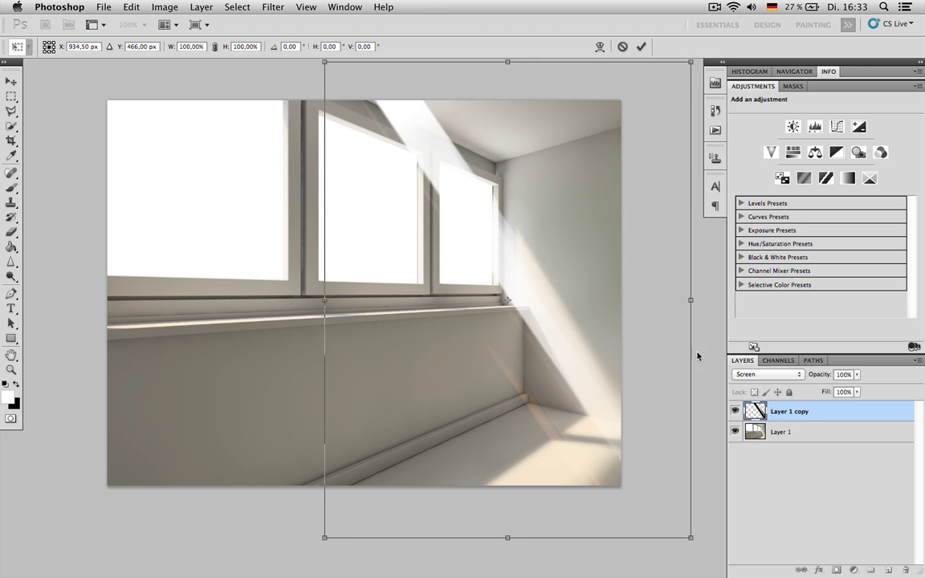
pyautogui.moveTo(701, 351); pyautogui.dragTo(699, 354)
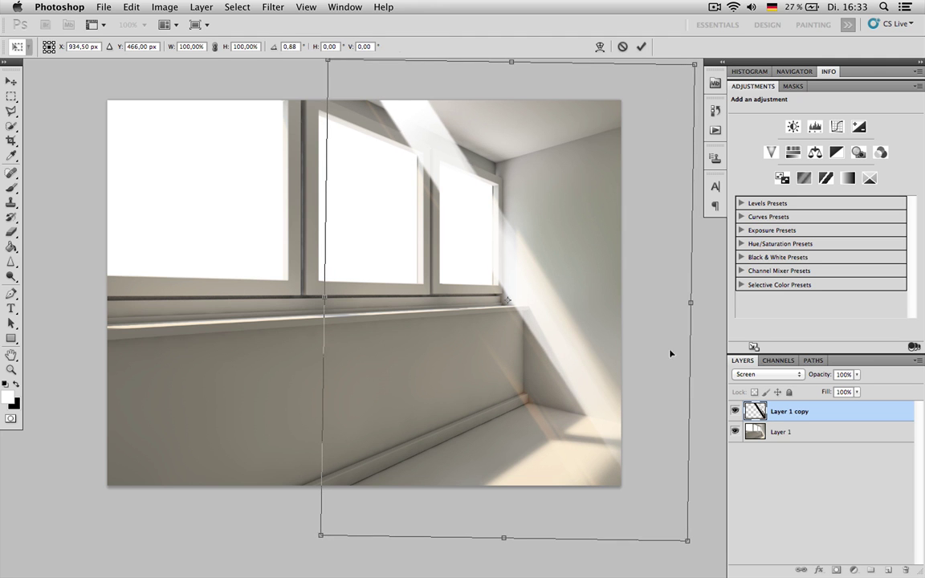
pyautogui.press('Return')
pyautogui.moveTo(549, 326); pyautogui.dragTo(429, 369)
pyautogui.press('super+t')
pyautogui.moveTo(590, 285); pyautogui.dragTo(588, 289)
pyautogui.press('Return')
pyautogui.moveTo(423, 368); pyautogui.dragTo(449, 371)
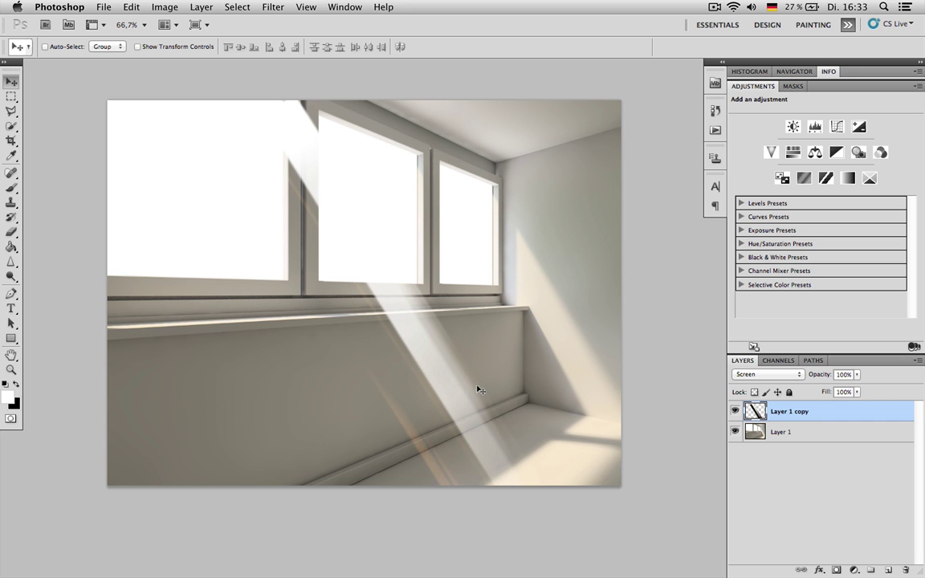
# Mask the beam off the left window frame and part of the floor, then apply the layer mask
pyautogui.click(836, 570)
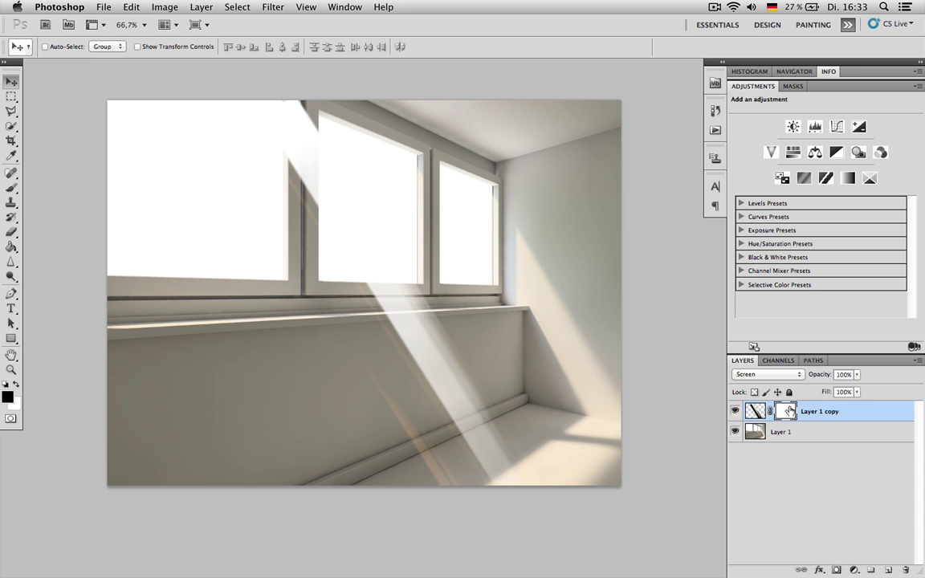
pyautogui.press('b')
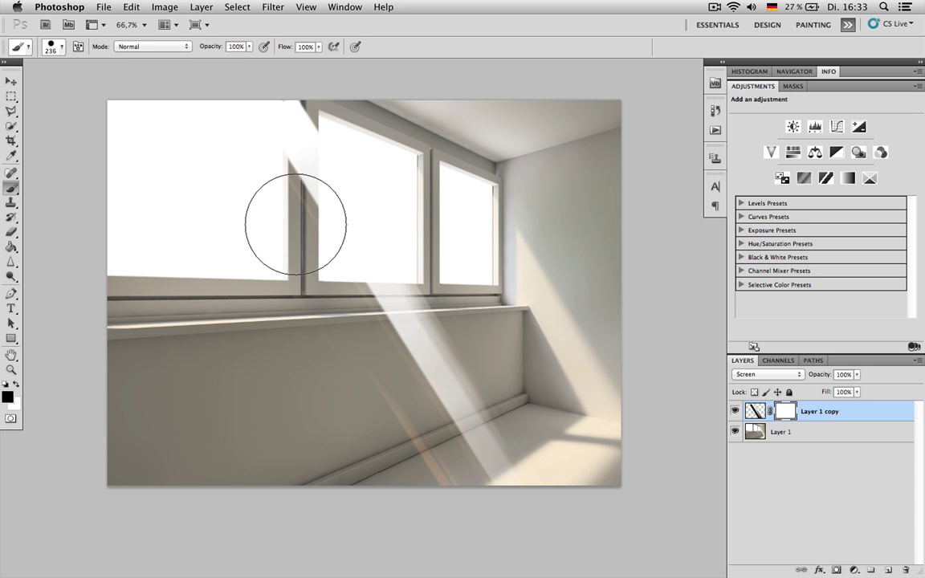
pyautogui.rightClick(322, 238)
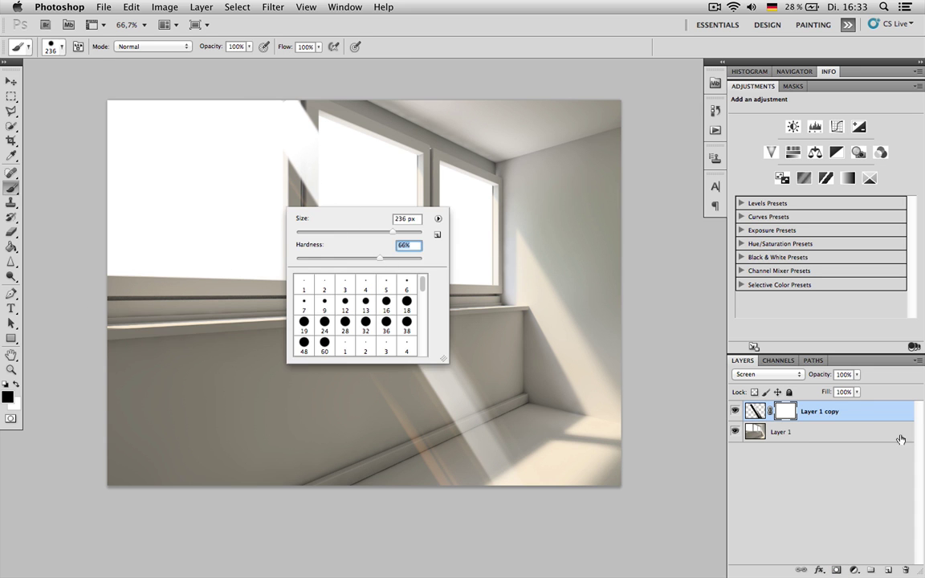
pyautogui.moveTo(330, 165)
pyautogui.mouseDown()
pyautogui.moveTo(308, 98)
pyautogui.moveTo(238, 152)
pyautogui.moveTo(273, 223)
pyautogui.moveTo(259, 185)
pyautogui.moveTo(266, 212)
pyautogui.moveTo(252, 93)
pyautogui.mouseUp()
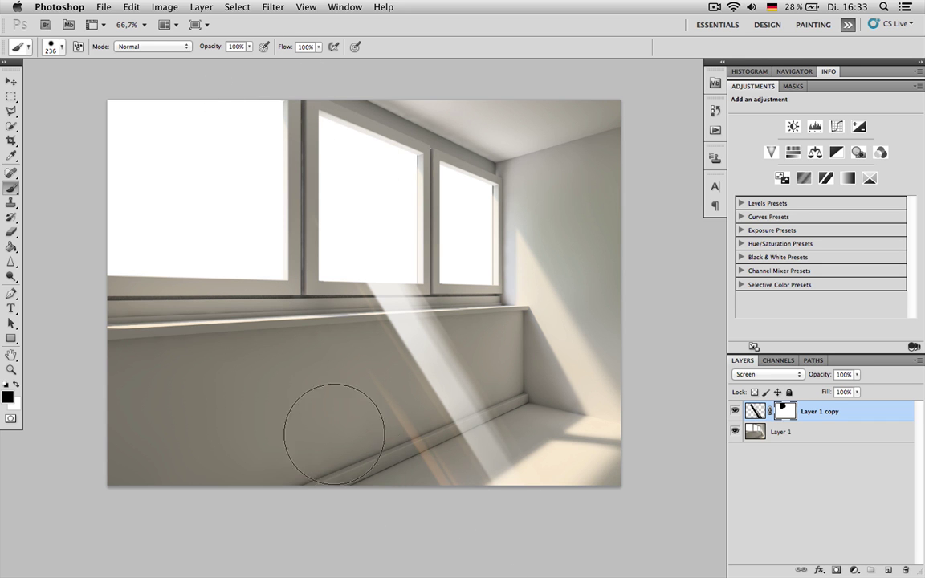
pyautogui.rightClick(377, 417)
pyautogui.click(268, 362)
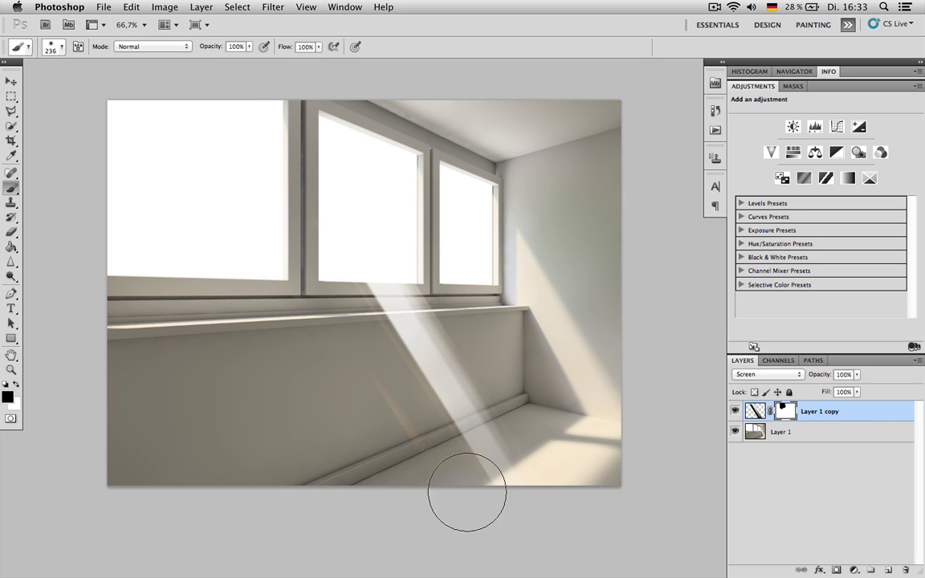
pyautogui.moveTo(488, 505)
pyautogui.mouseDown()
pyautogui.moveTo(565, 487)
pyautogui.moveTo(528, 531)
pyautogui.moveTo(514, 461)
pyautogui.moveTo(561, 463)
pyautogui.moveTo(548, 387)
pyautogui.moveTo(594, 404)
pyautogui.moveTo(599, 415)
pyautogui.moveTo(576, 431)
pyautogui.moveTo(497, 374)
pyautogui.moveTo(554, 415)
pyautogui.moveTo(534, 376)
pyautogui.mouseUp()
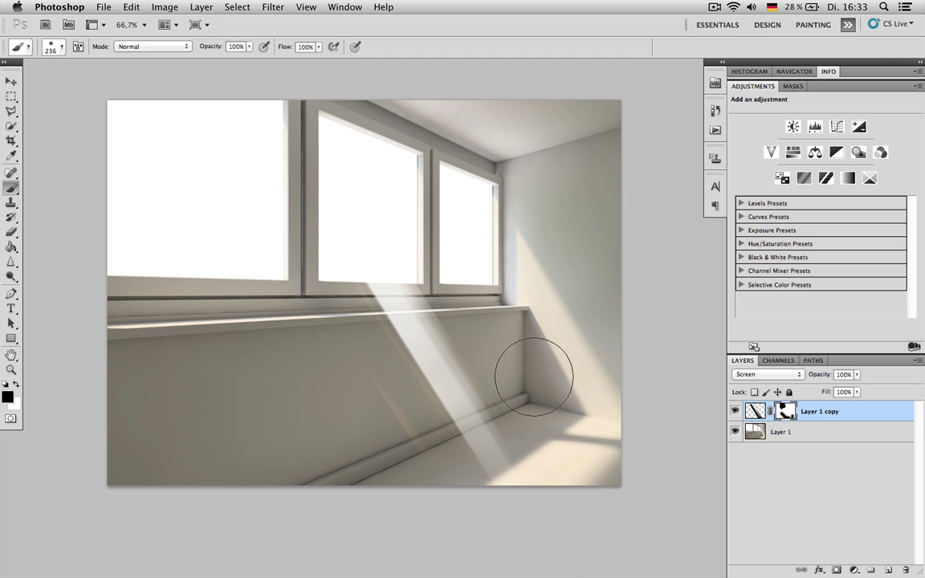
pyautogui.rightClick(788, 412)
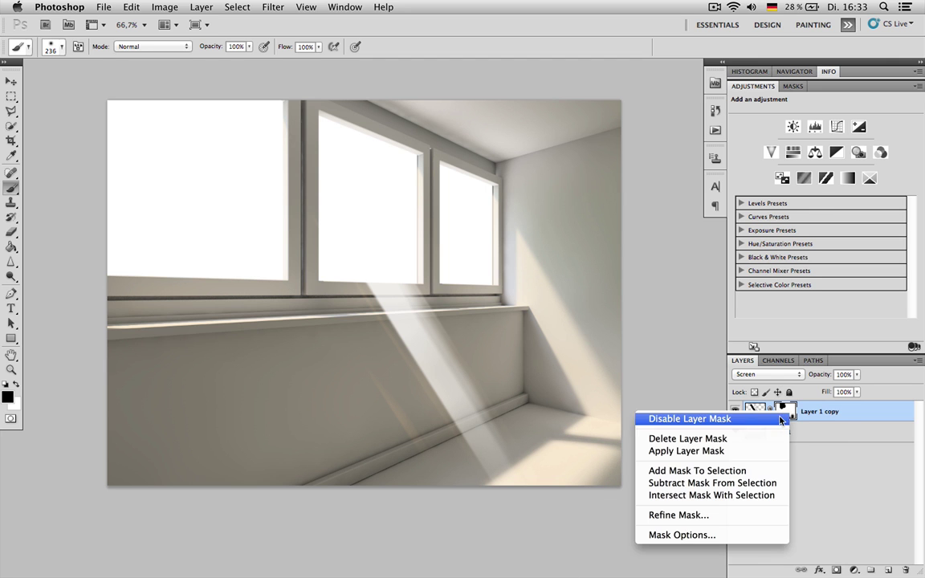
pyautogui.click(758, 450)
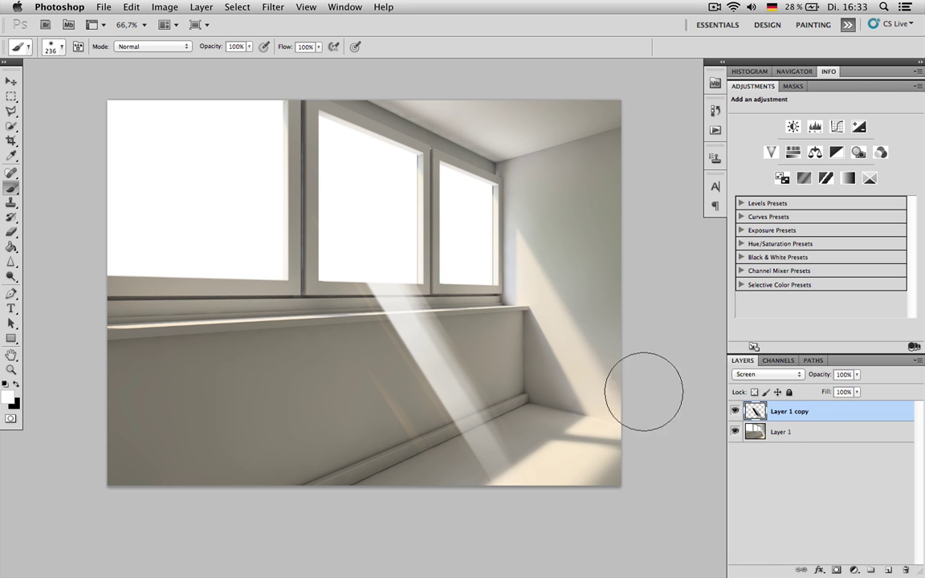
# Add a new mask to the beam, fill it with Clouds, and darken its midtones with Curves
pyautogui.click(837, 570)
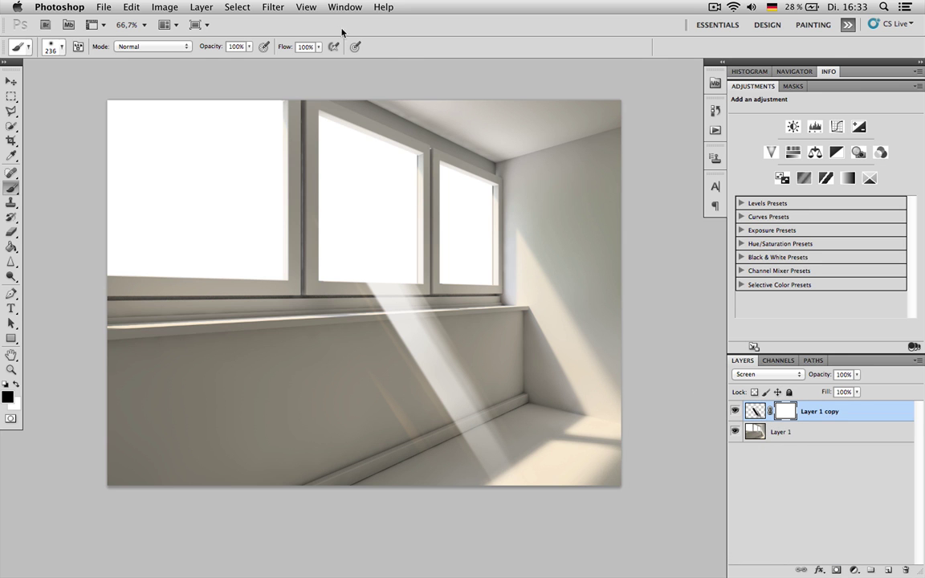
pyautogui.click(272, 6)
pyautogui.moveTo(319, 206)
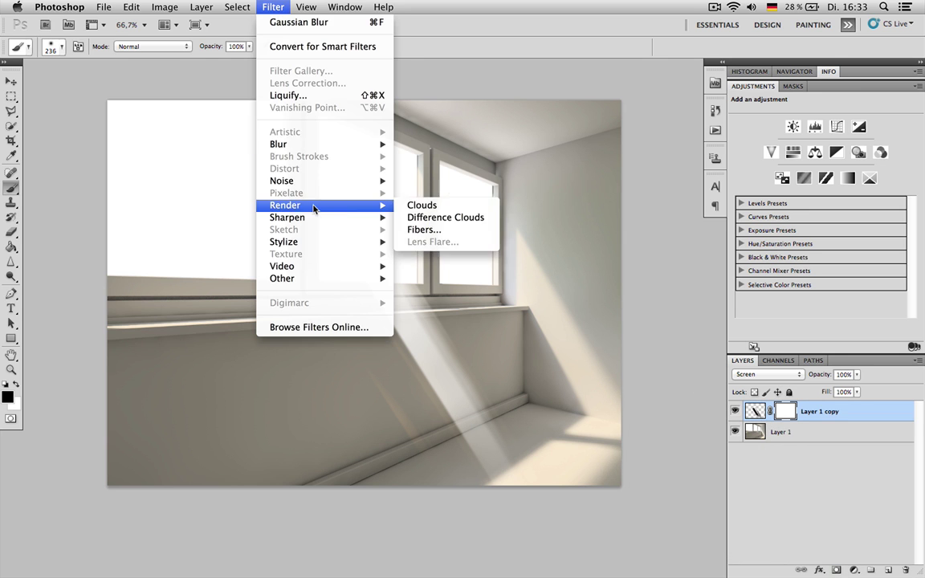
pyautogui.click(419, 207)
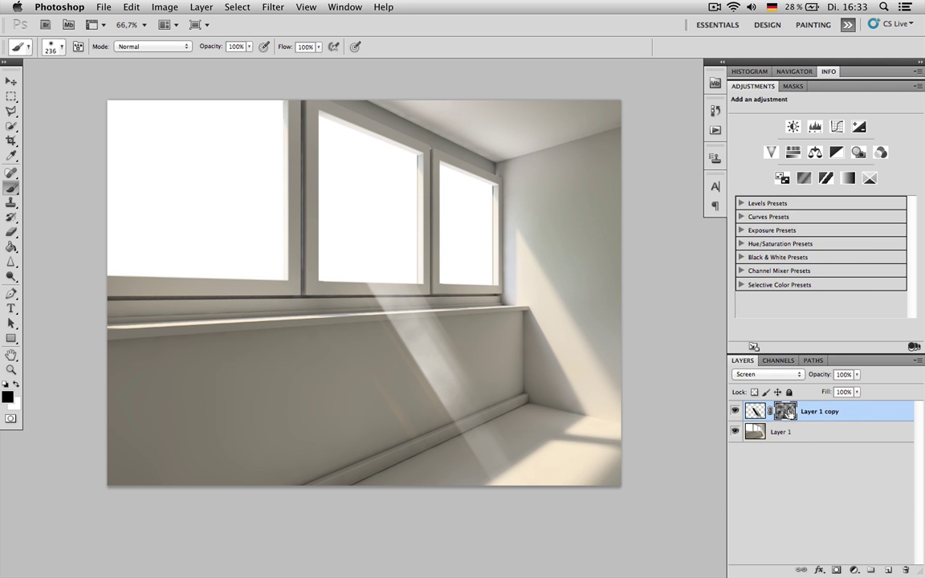
pyautogui.press('super+m')
pyautogui.moveTo(737, 279); pyautogui.dragTo(779, 269)
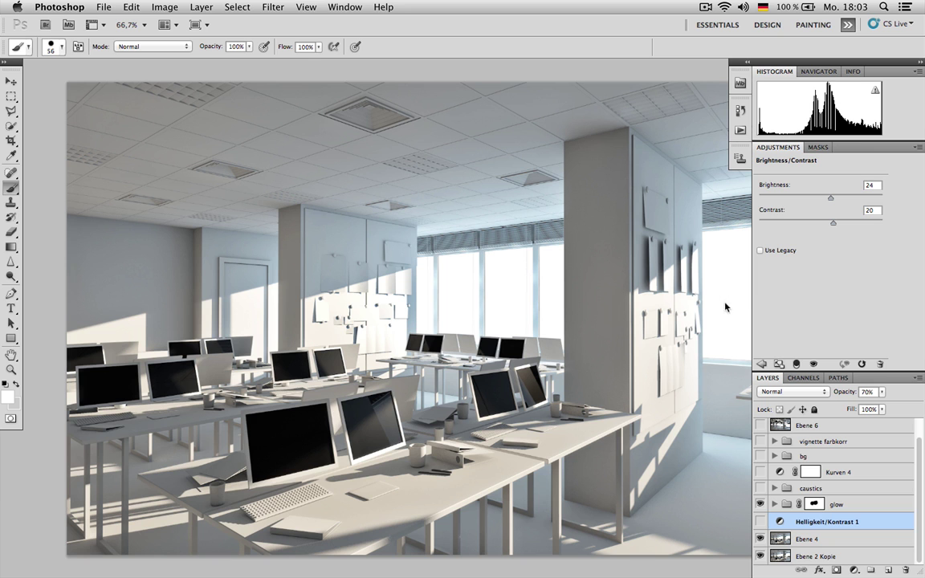
# Show the caustics group, browse its four layers, then collapse it and select Ebene 2 Kopie
pyautogui.click(768, 488)
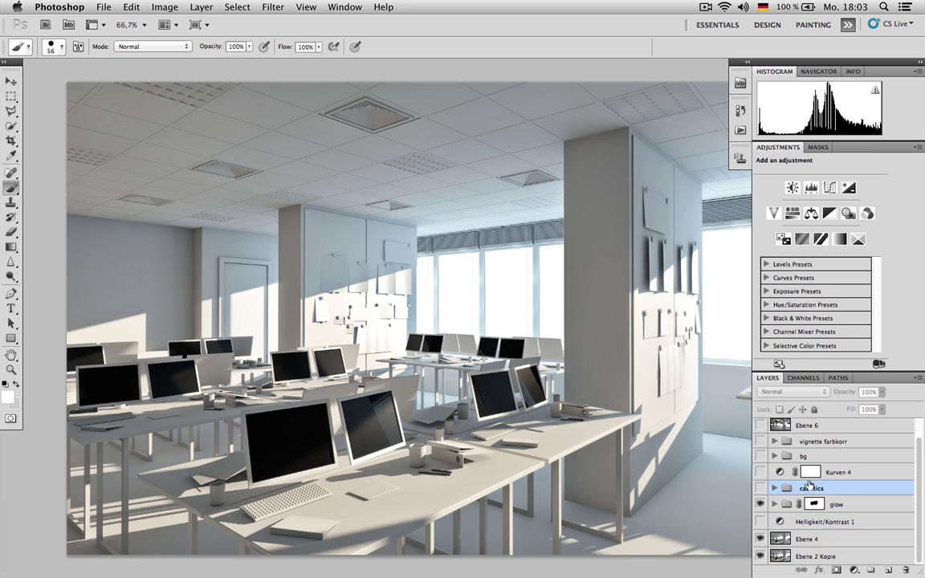
pyautogui.click(761, 488)
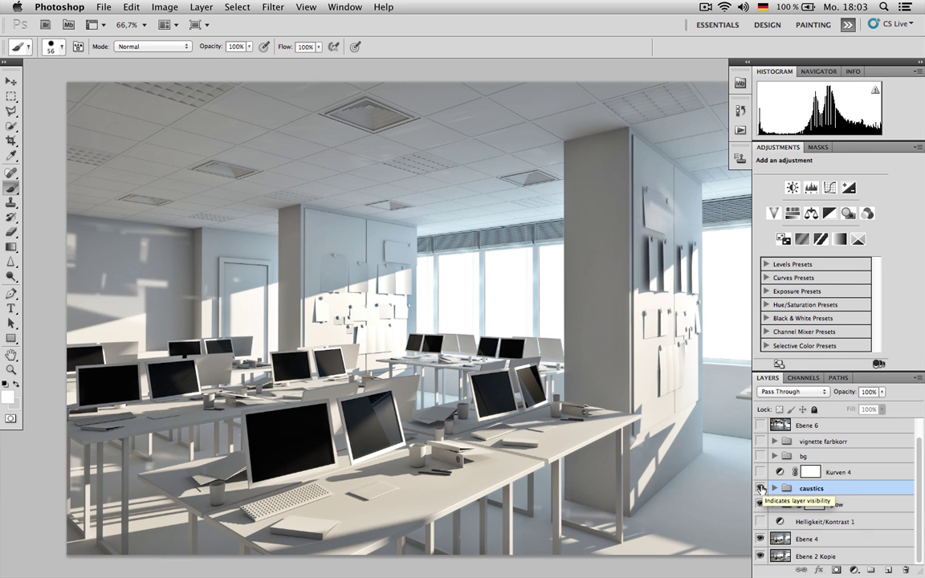
pyautogui.click(761, 488)
pyautogui.click(761, 488)
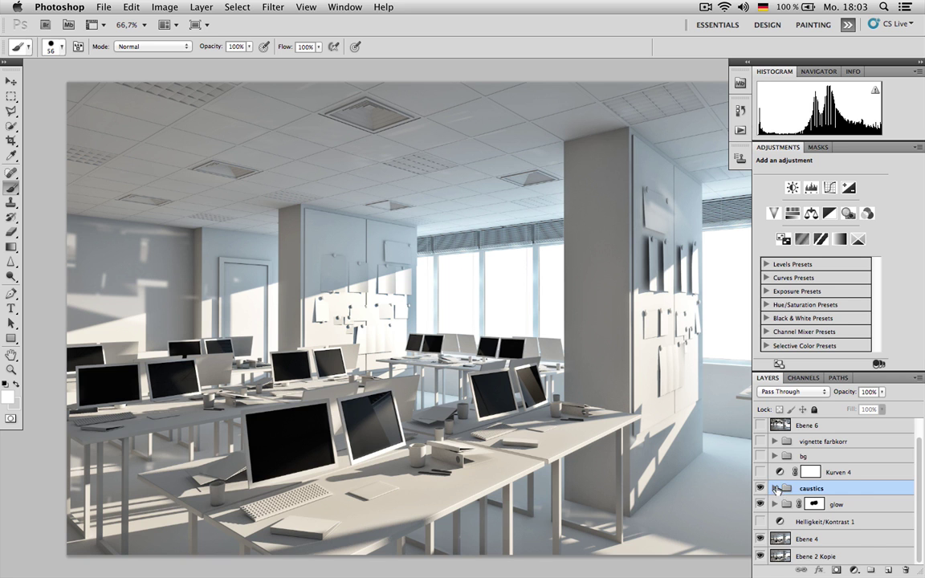
pyautogui.click(775, 488)
pyautogui.scroll(-2, 834, 454)
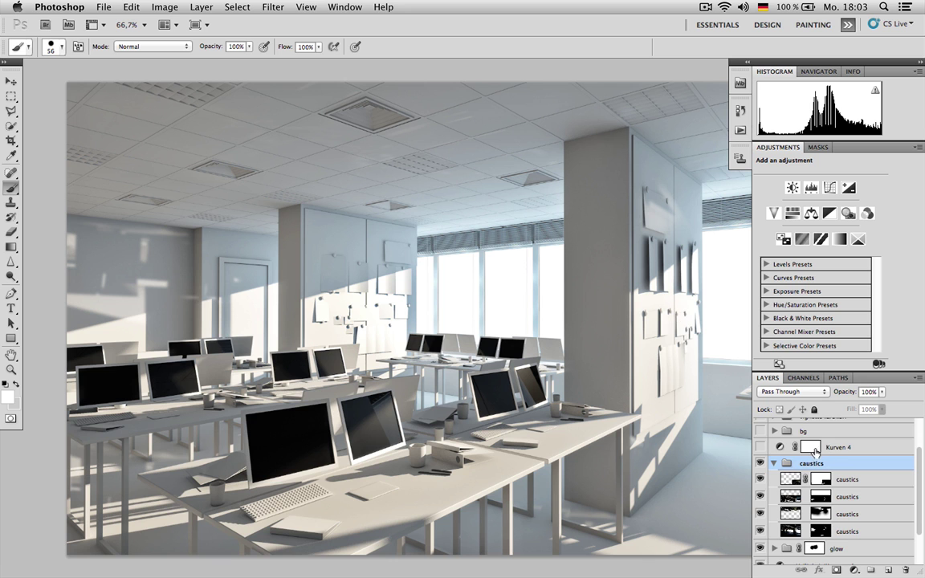
pyautogui.scroll(-1, 807, 458)
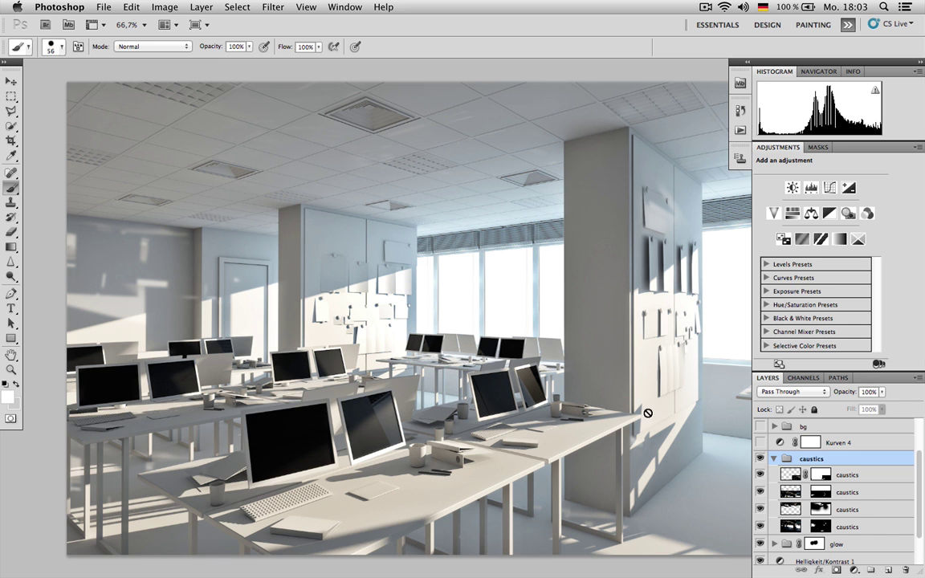
pyautogui.scroll(-1, 823, 459)
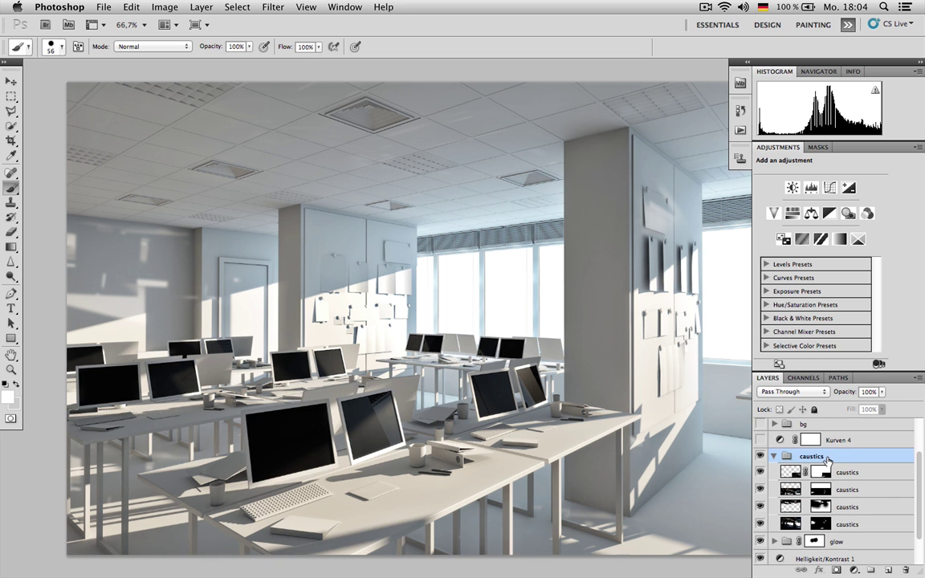
pyautogui.click(773, 455)
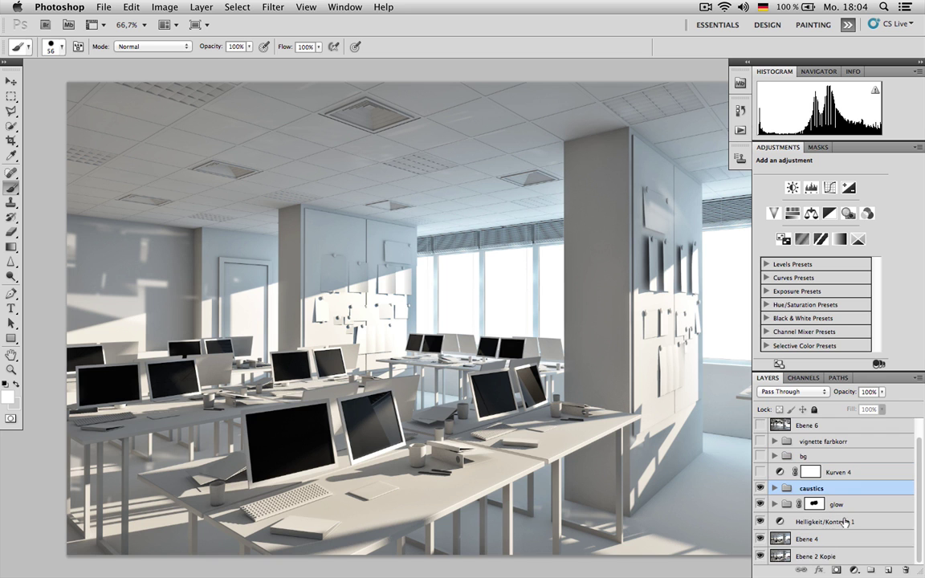
pyautogui.click(832, 554)
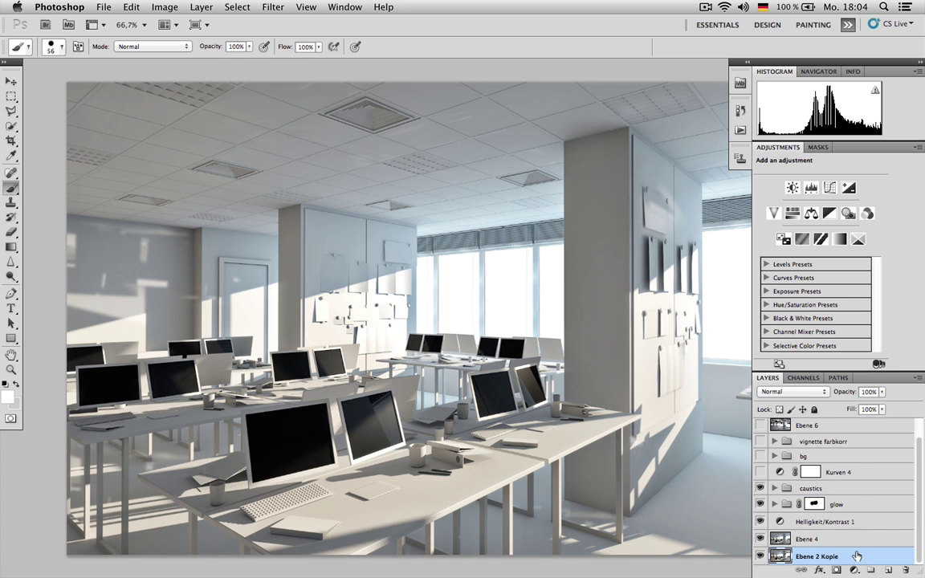
# Duplicate the Ebene 2 Kopie layer into a new document
pyautogui.rightClick(858, 556)
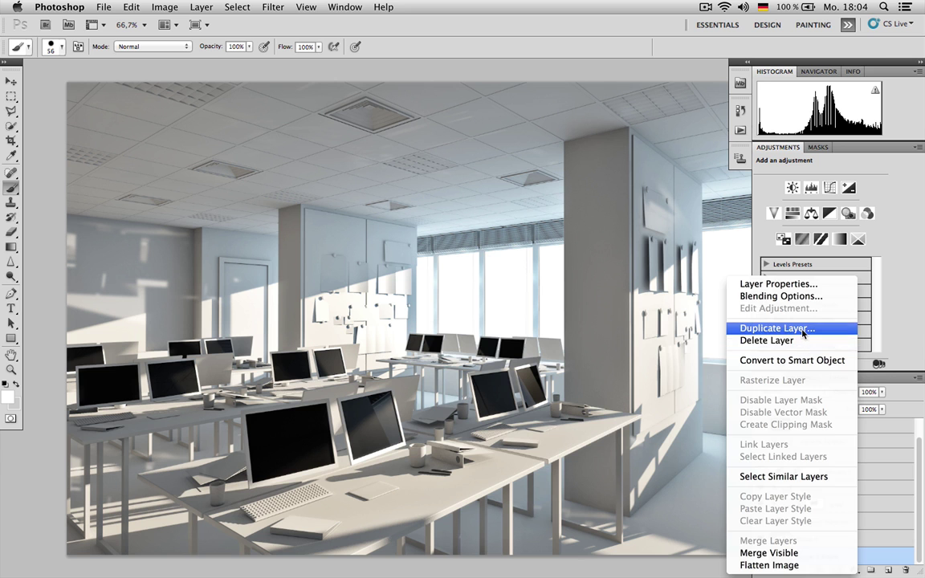
pyautogui.click(803, 330)
pyautogui.click(543, 391)
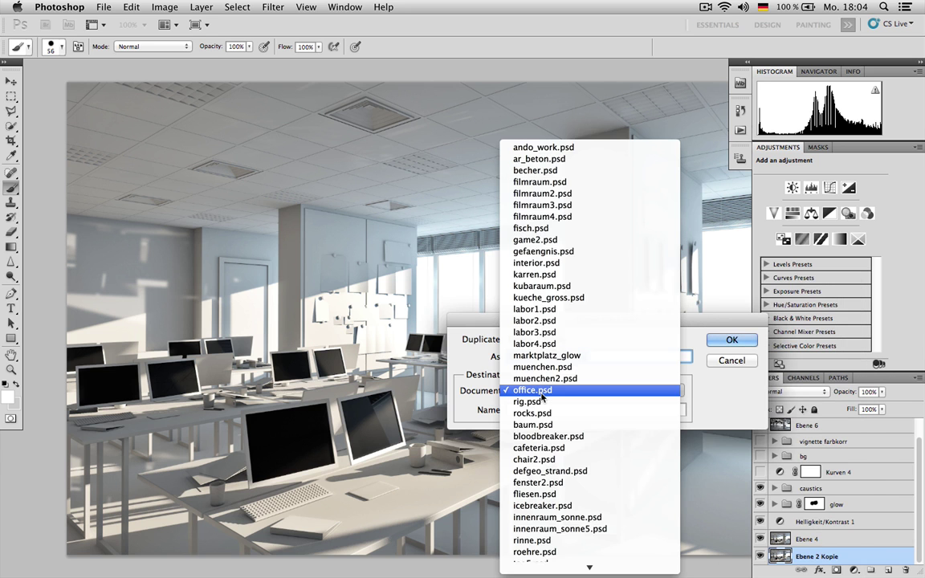
pyautogui.click(521, 566)
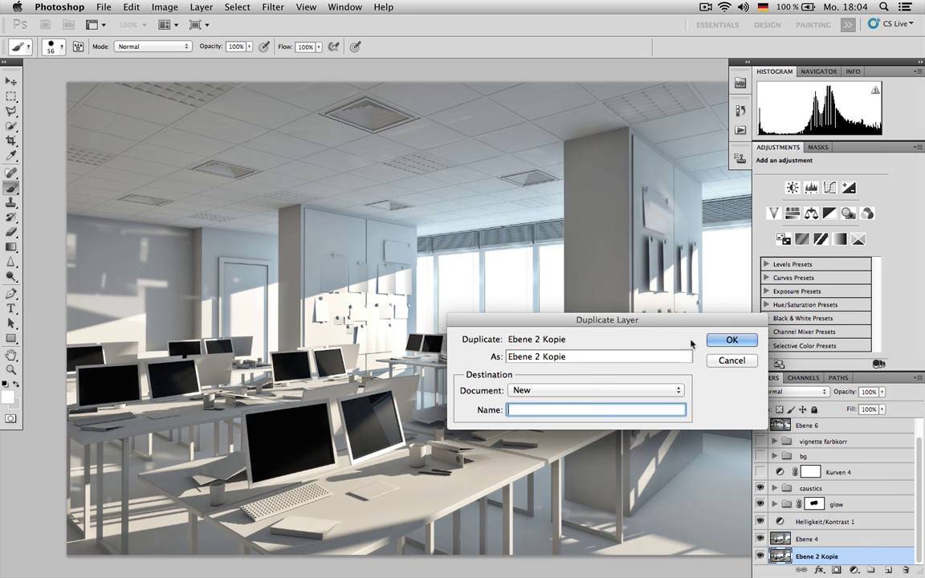
pyautogui.click(731, 340)
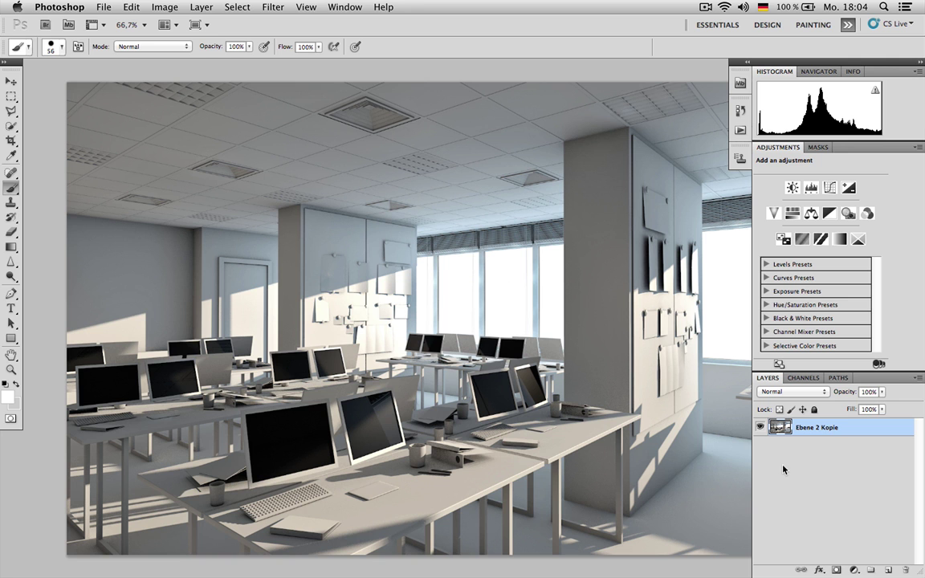
# Duplicate the layer in the new document and name the copy CAUSTICS
pyautogui.press('super+j')
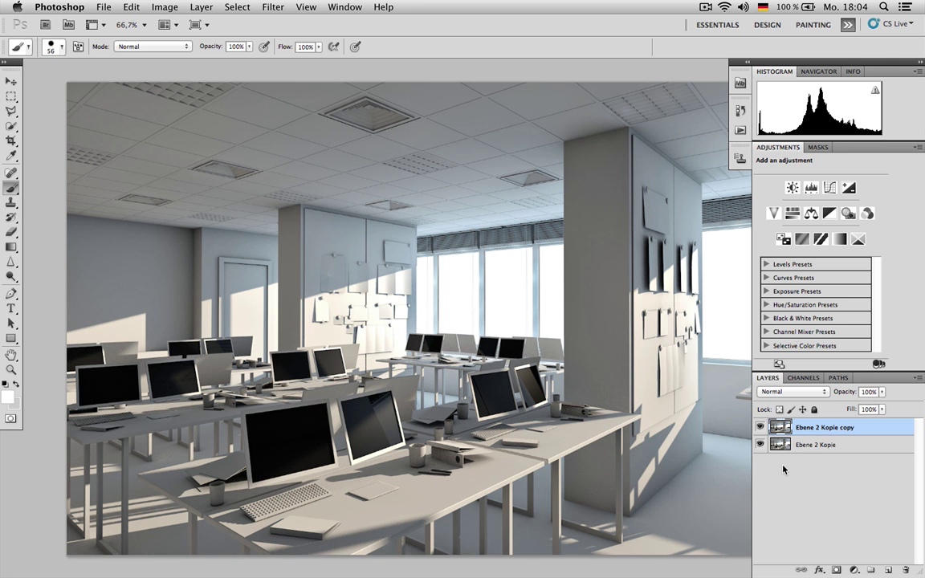
pyautogui.doubleClick(830, 428)
pyautogui.write('CAUSTICS')
pyautogui.press('Return')
# Darken CAUSTICS with a steep Curves adjustment so only sunlit patches remain
pyautogui.press('super+m')
pyautogui.moveTo(740, 256); pyautogui.dragTo(784, 309)
pyautogui.click(769, 330)
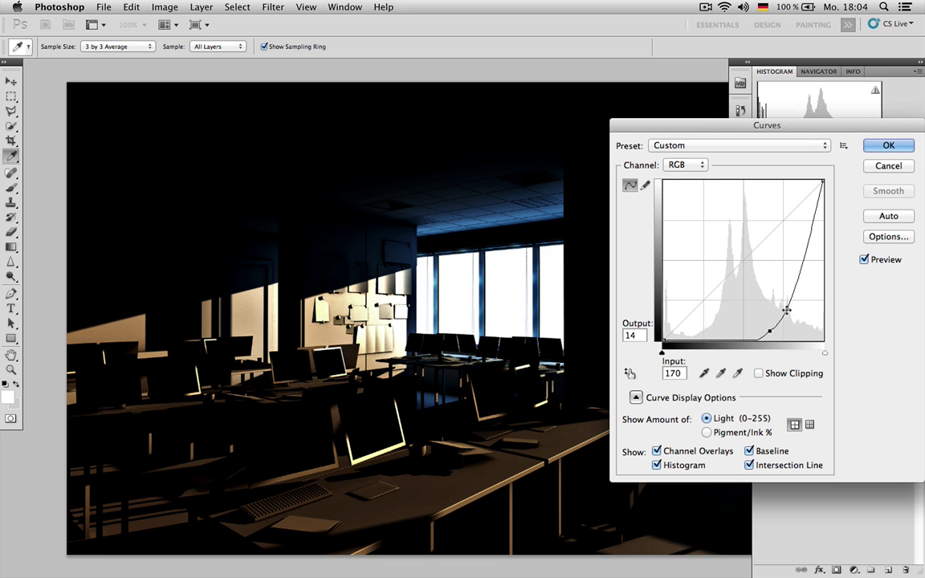
pyautogui.click(888, 145)
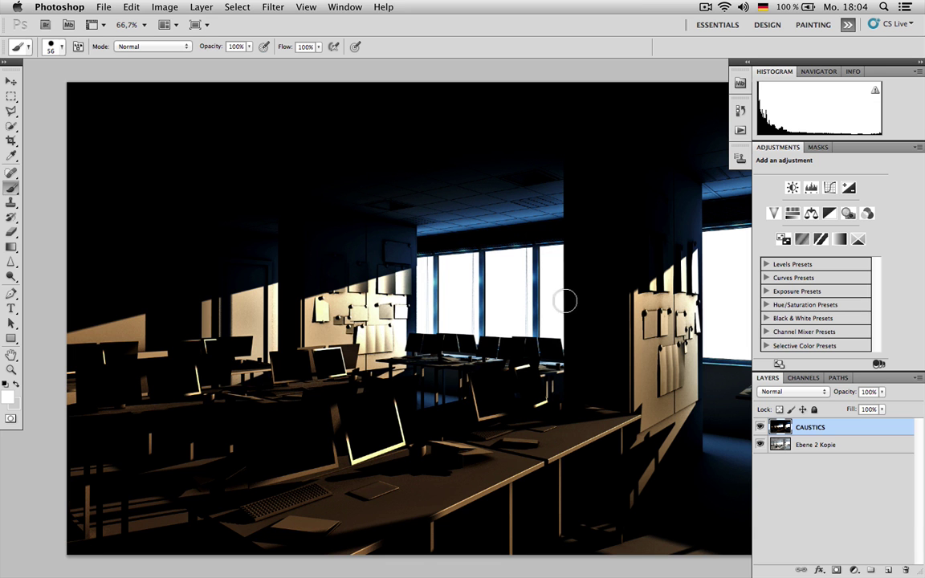
# Flip the CAUSTICS layer vertically with Free Transform
pyautogui.press('super+t')
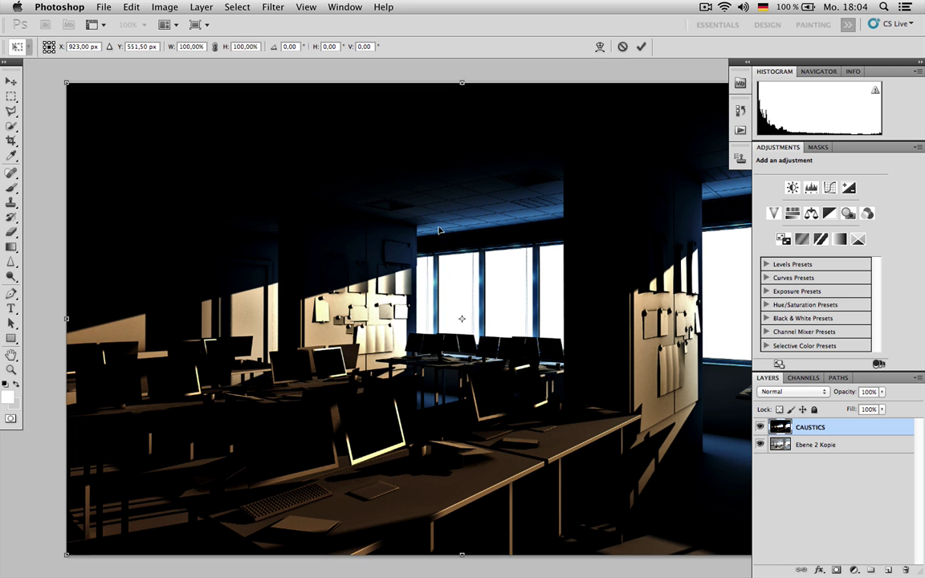
pyautogui.moveTo(460, 82); pyautogui.dragTo(462, 299)
pyautogui.scroll(5, 501, 272)
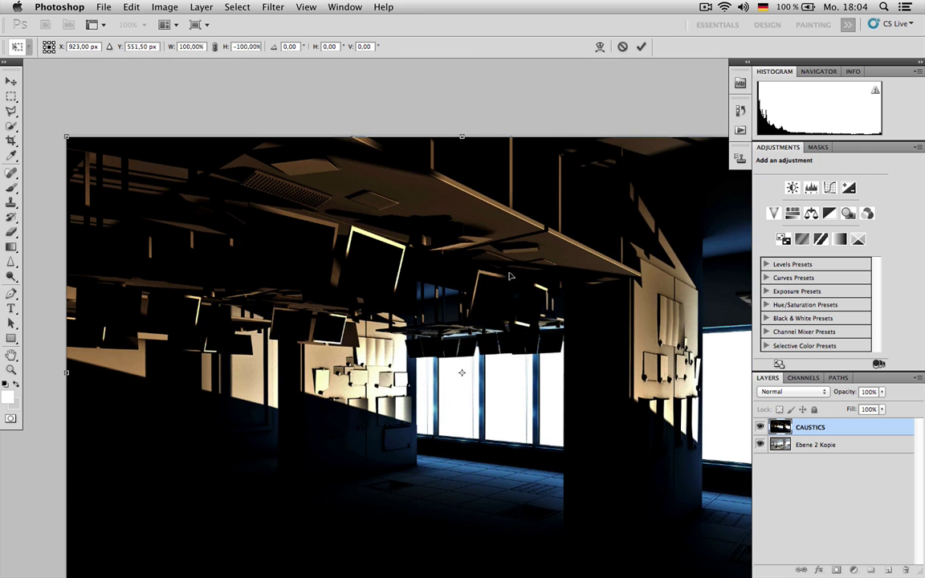
pyautogui.press('Return')
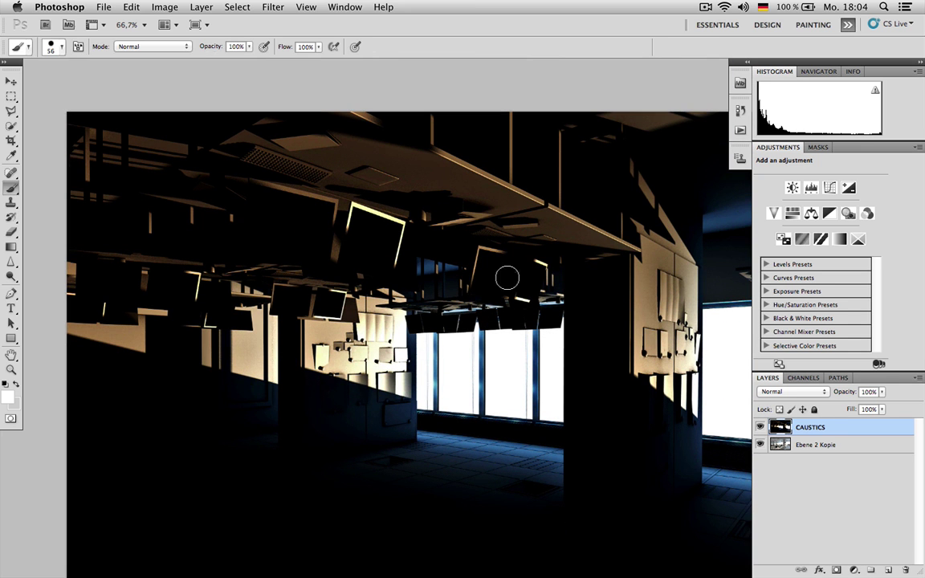
# Set the CAUSTICS layer's blend mode to Screen
pyautogui.click(810, 391)
pyautogui.click(794, 473)
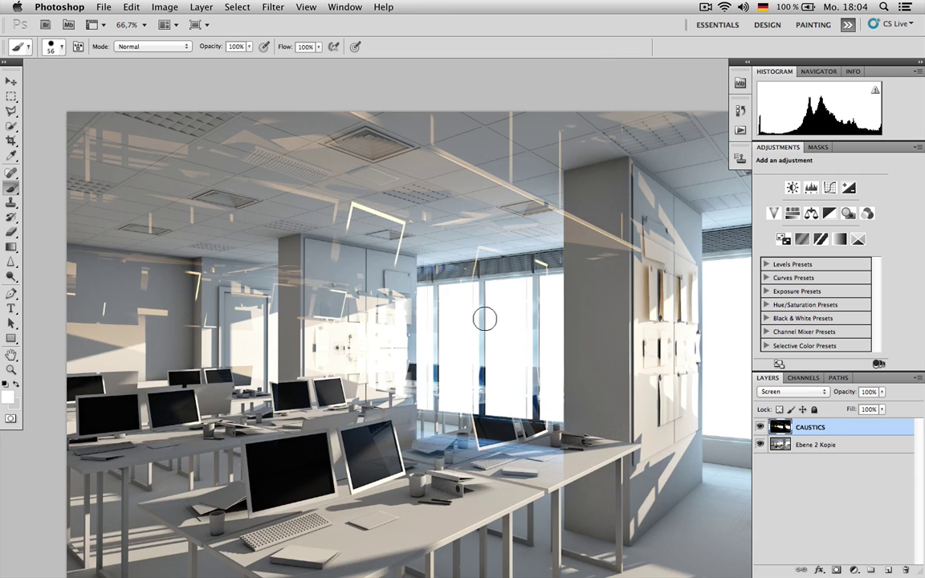
pyautogui.scroll(-2, 374, 267)
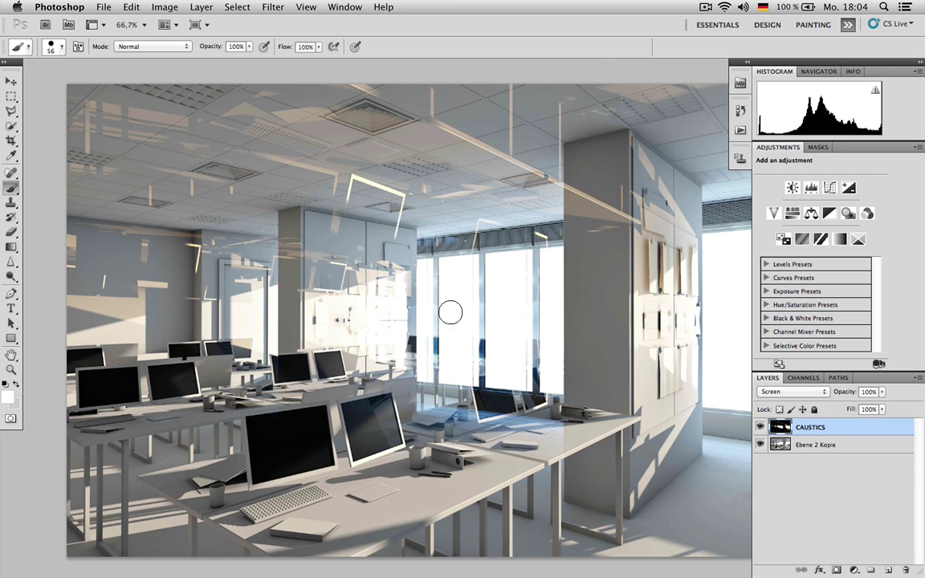
pyautogui.press('v')
pyautogui.press('m')
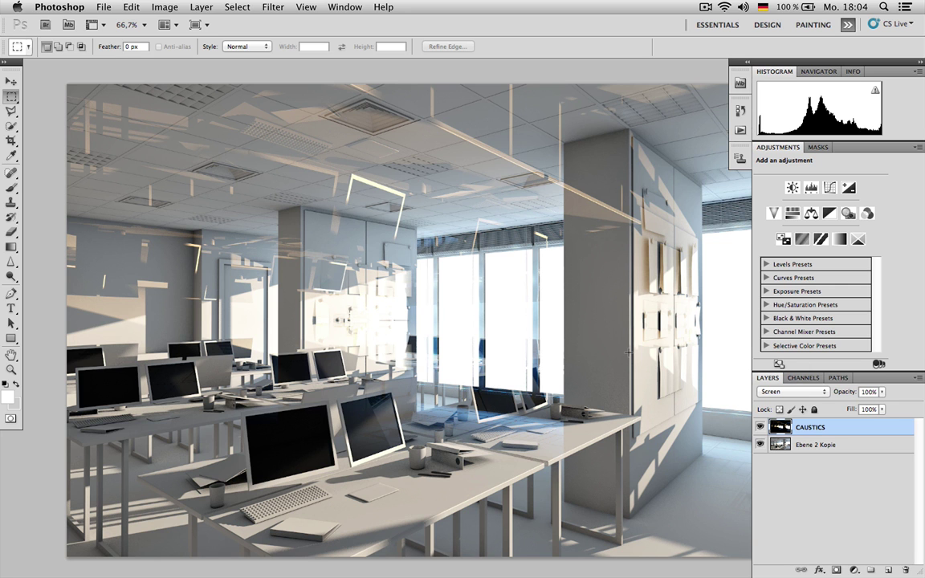
# Lower CAUSTICS saturation to -64 and move the layer up and to the left
pyautogui.press('super+u')
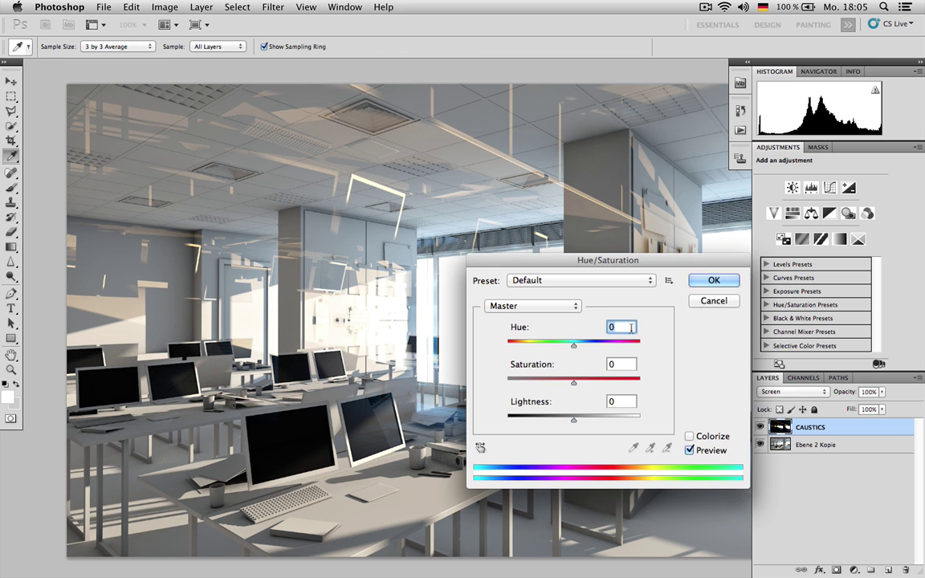
pyautogui.moveTo(573, 382); pyautogui.dragTo(530, 383)
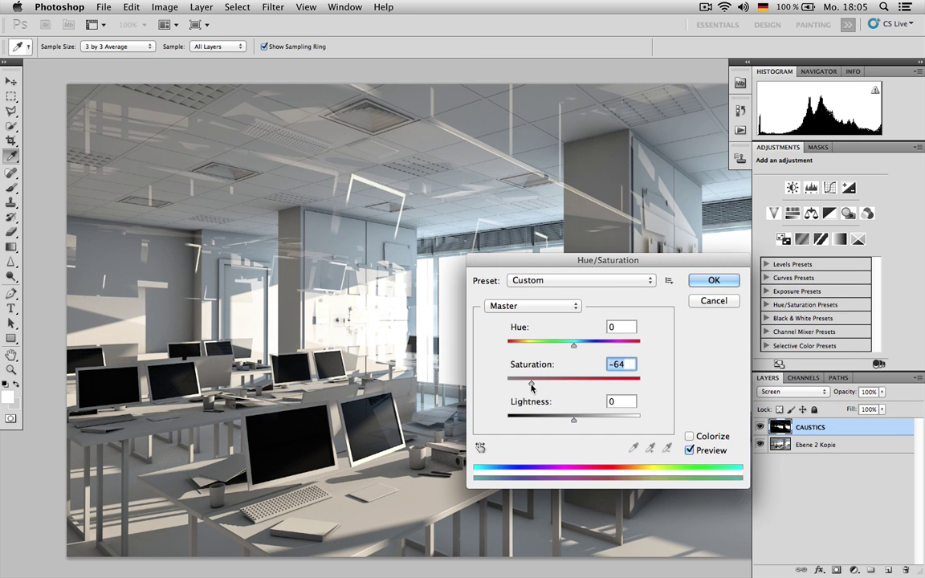
pyautogui.click(704, 279)
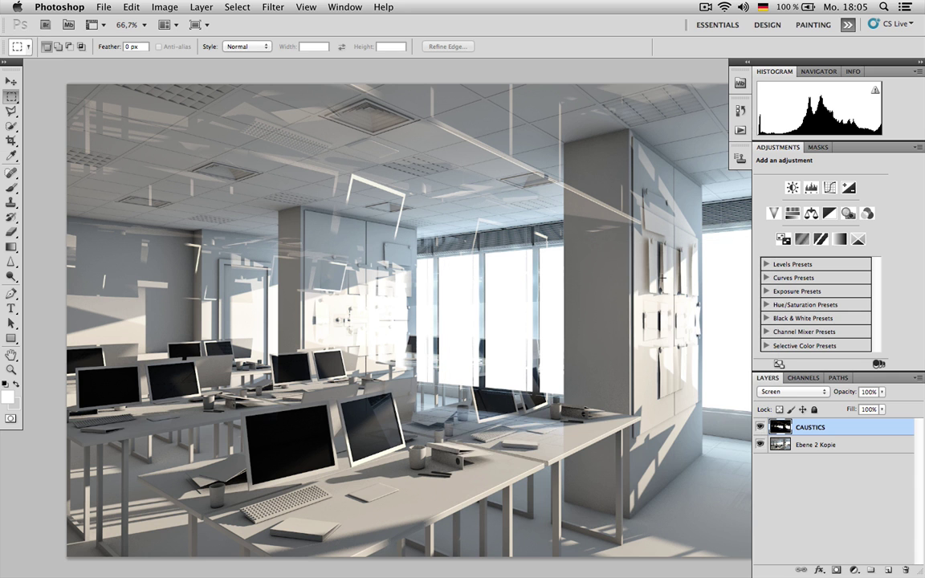
pyautogui.press('v')
pyautogui.moveTo(438, 263)
pyautogui.mouseDown()
pyautogui.moveTo(290, 201)
pyautogui.moveTo(360, 236)
pyautogui.moveTo(322, 201)
pyautogui.moveTo(362, 231)
pyautogui.moveTo(449, 233)
pyautogui.moveTo(432, 228)
pyautogui.mouseUp()
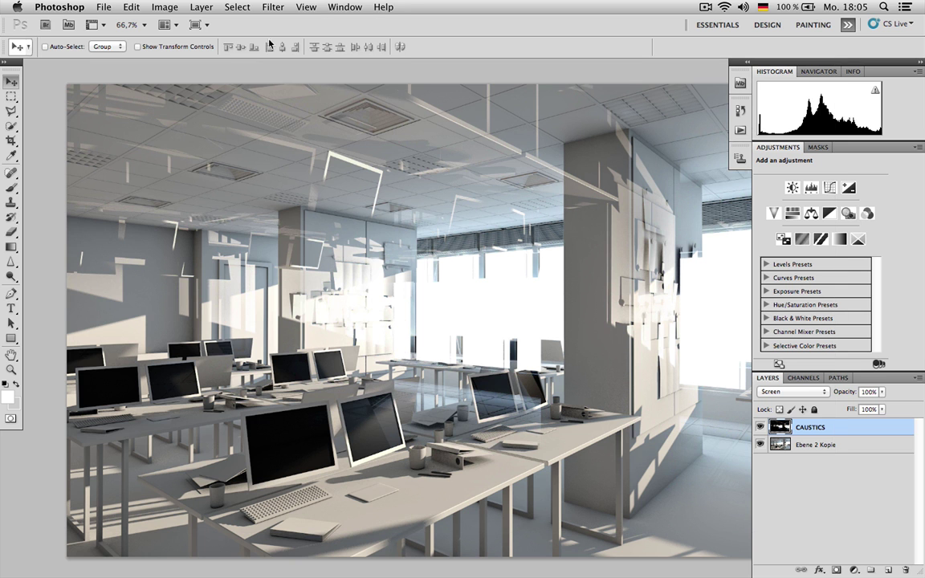
# Apply a Gaussian Blur with a 1,9-pixel radius to the CAUSTICS layer
pyautogui.click(272, 6)
pyautogui.moveTo(340, 145)
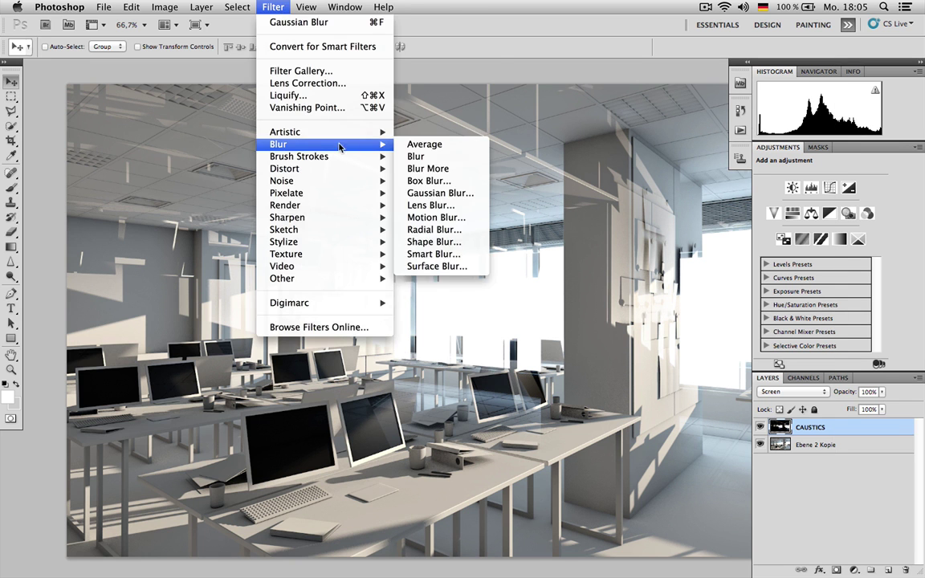
pyautogui.click(446, 191)
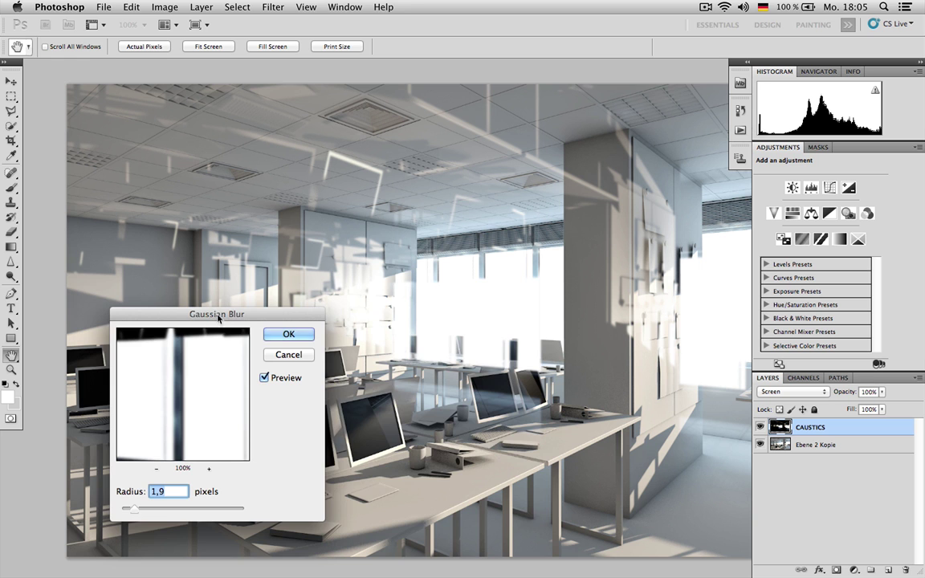
pyautogui.moveTo(217, 318); pyautogui.dragTo(441, 295)
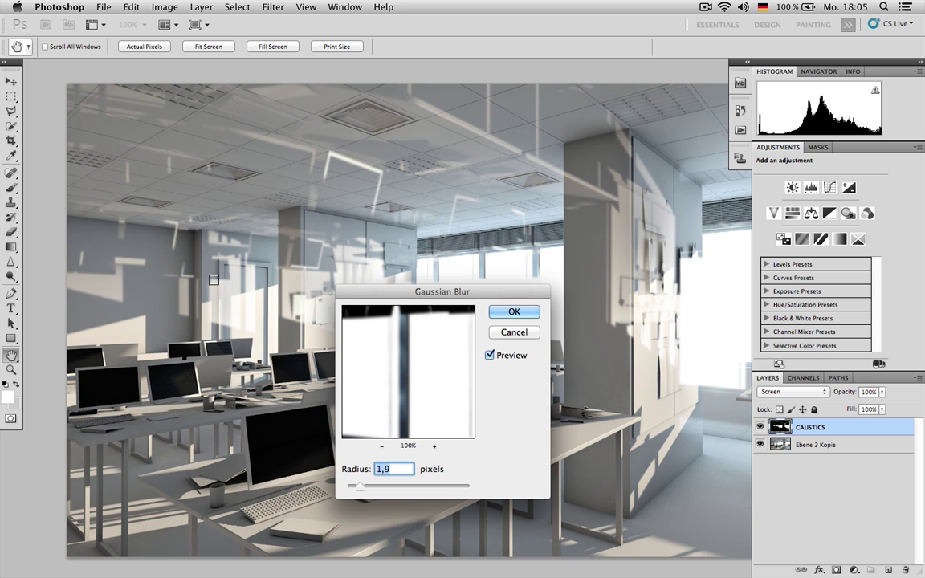
pyautogui.click(520, 313)
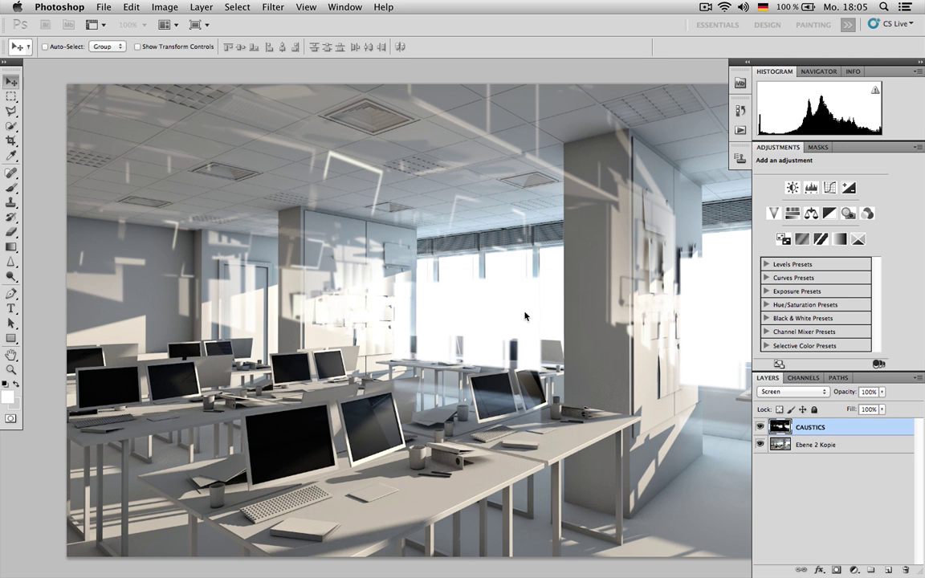
# Add a layer mask to CAUSTICS and paint out the caustics on the left wall
pyautogui.click(837, 569)
pyautogui.press('b')
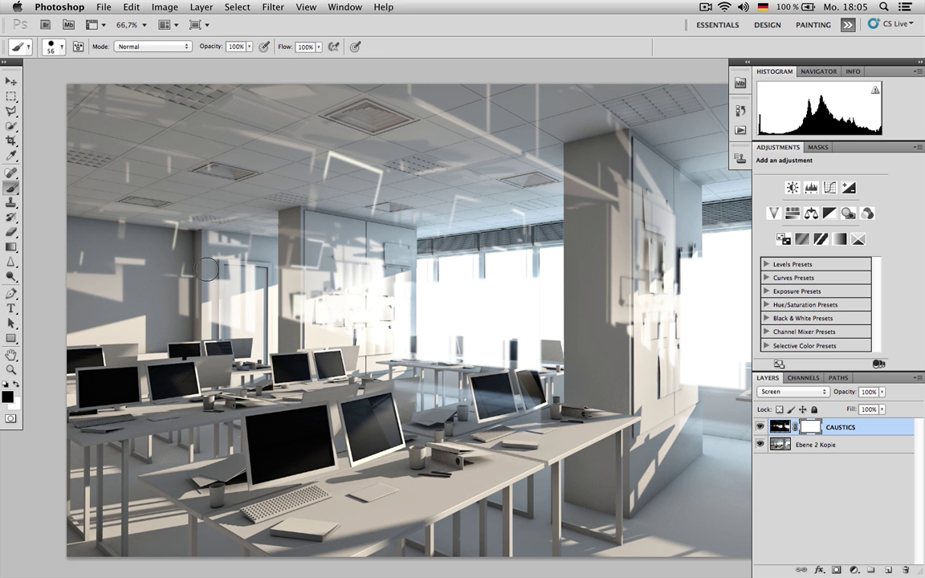
pyautogui.moveTo(201, 239)
pyautogui.mouseDown()
pyautogui.moveTo(173, 281)
pyautogui.moveTo(178, 321)
pyautogui.moveTo(183, 309)
pyautogui.moveTo(211, 319)
pyautogui.mouseUp()
pyautogui.rightClick(243, 232)
pyautogui.moveTo(277, 256); pyautogui.dragTo(270, 257)
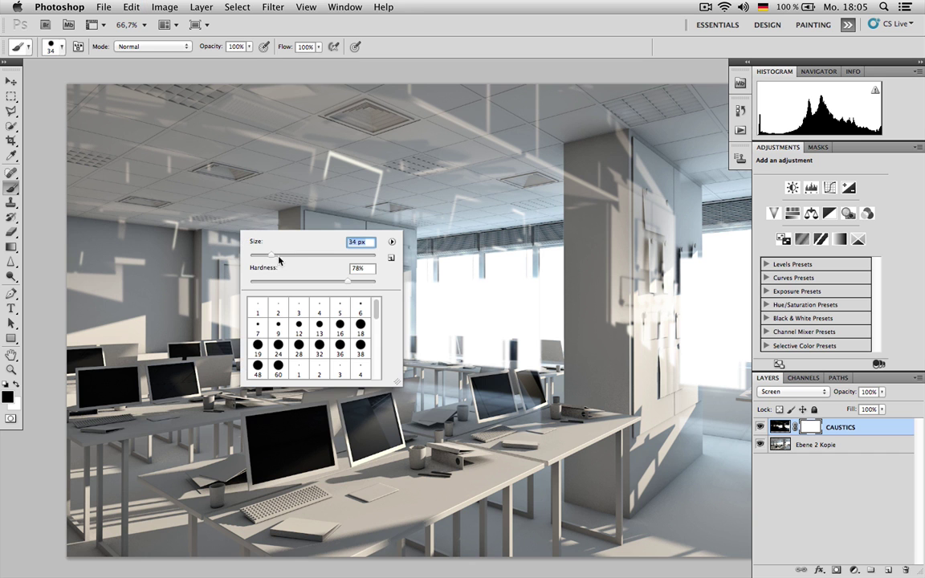
pyautogui.write('22')
pyautogui.press('Tab')
pyautogui.hotkey('shift', 'Tab')
pyautogui.press('Return')
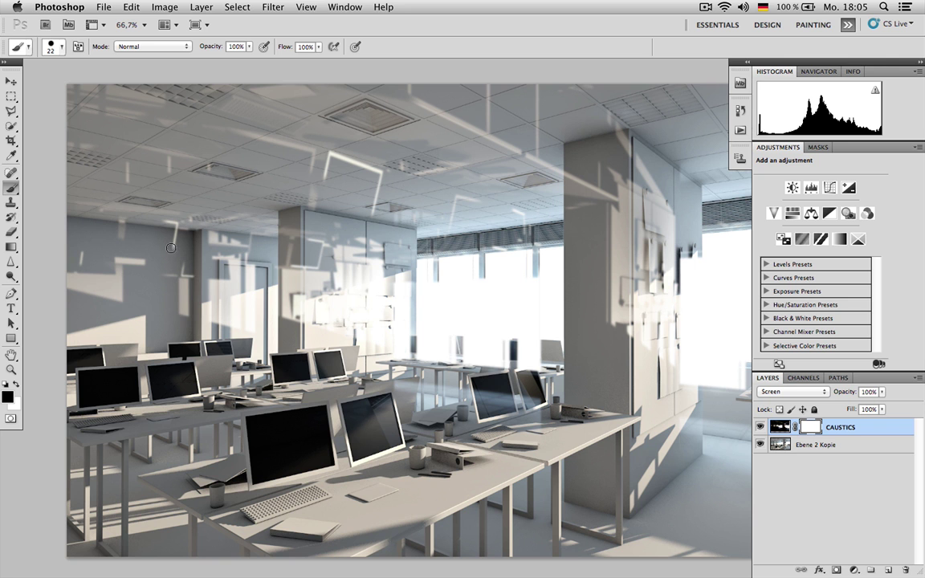
# With a 74 px brush, mask out caustics across the ceiling and upper pillar
pyautogui.rightClick(380, 208)
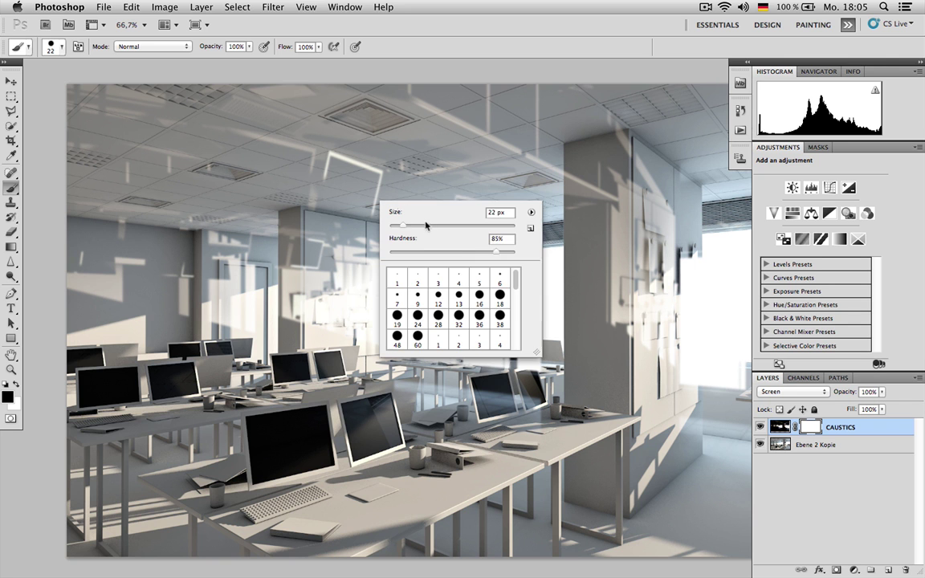
pyautogui.write('74')
pyautogui.press('Tab')
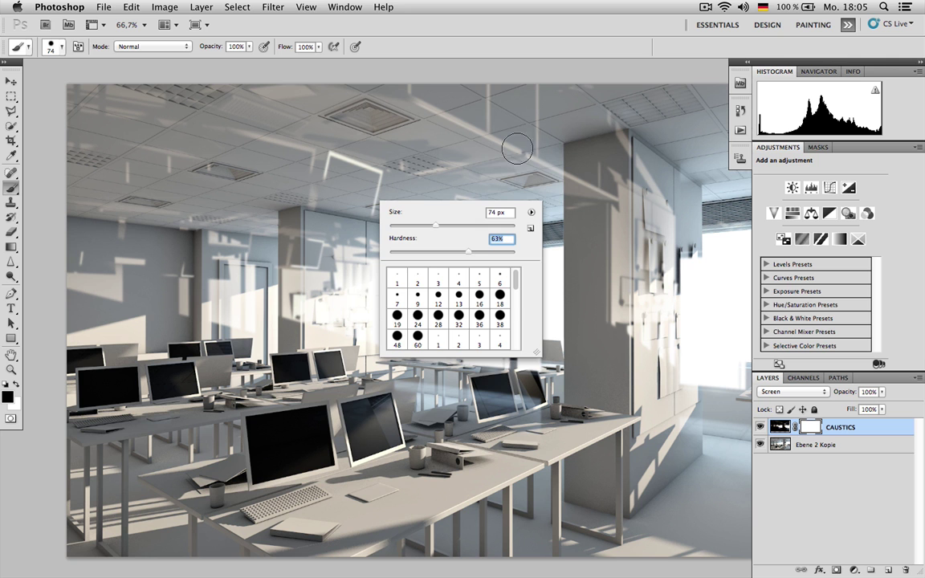
pyautogui.press('Return')
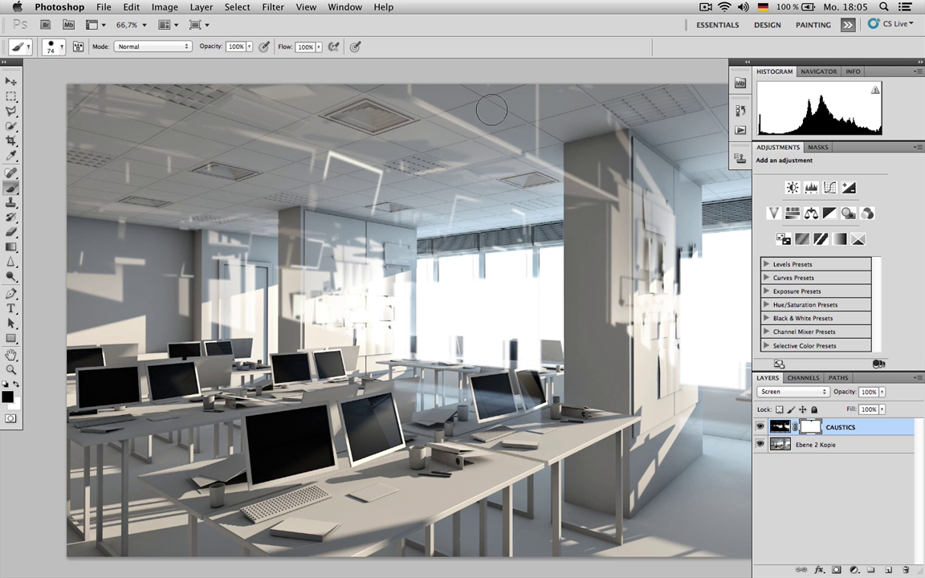
pyautogui.moveTo(358, 99); pyautogui.dragTo(521, 193)
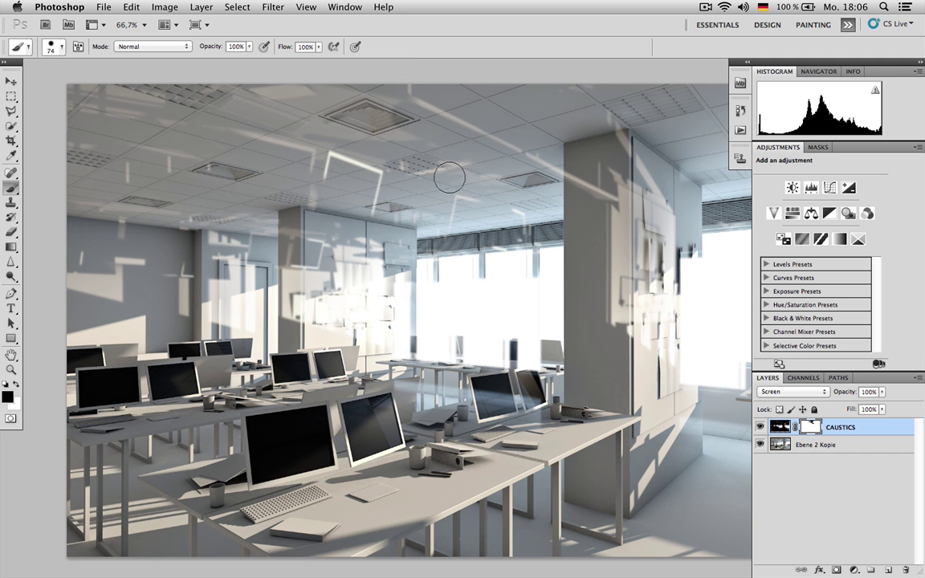
pyautogui.moveTo(365, 116); pyautogui.dragTo(318, 152)
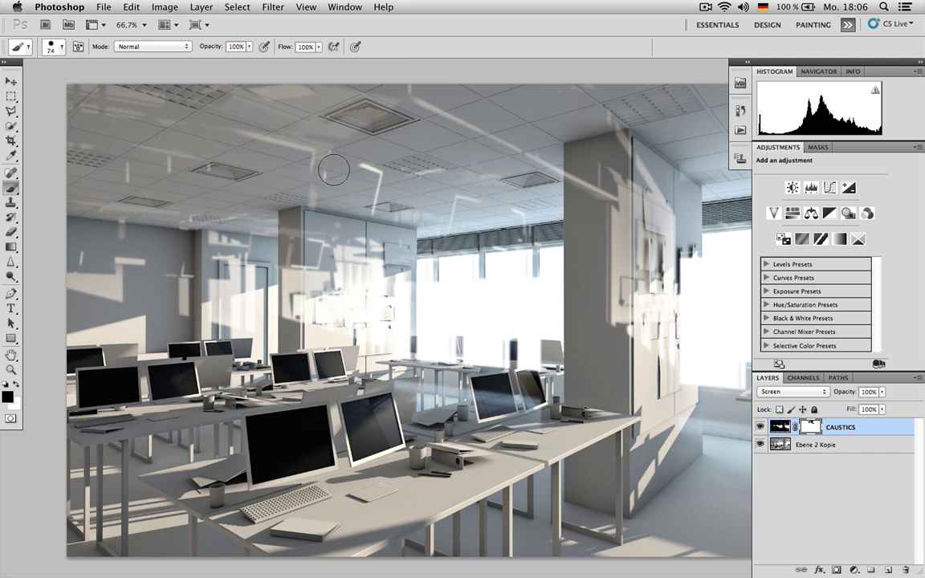
pyautogui.moveTo(618, 155)
pyautogui.mouseDown()
pyautogui.moveTo(580, 284)
pyautogui.moveTo(599, 295)
pyautogui.moveTo(639, 272)
pyautogui.moveTo(622, 287)
pyautogui.moveTo(608, 232)
pyautogui.moveTo(614, 347)
pyautogui.moveTo(611, 285)
pyautogui.moveTo(624, 291)
pyautogui.moveTo(602, 297)
pyautogui.moveTo(689, 297)
pyautogui.moveTo(664, 310)
pyautogui.moveTo(681, 298)
pyautogui.moveTo(665, 273)
pyautogui.moveTo(642, 285)
pyautogui.mouseUp()
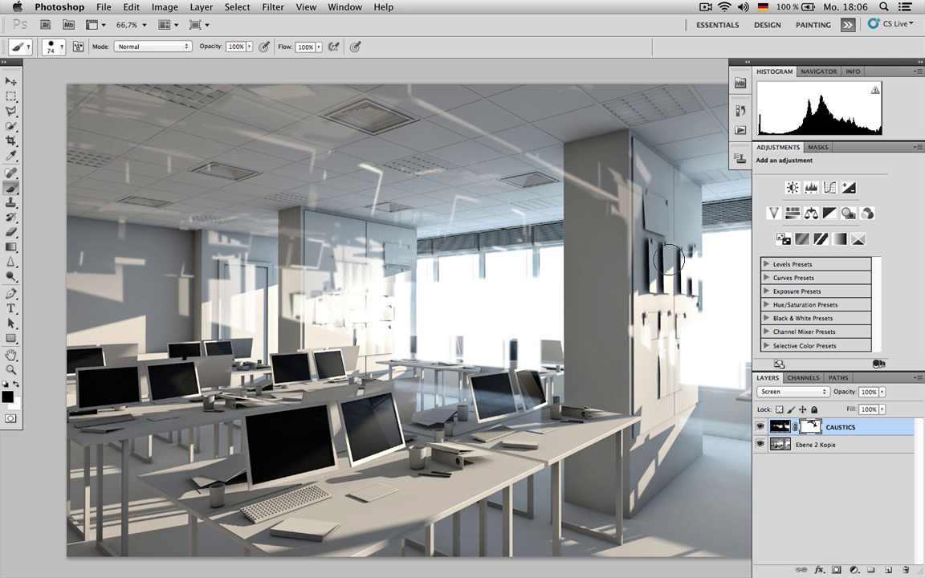
# Try restoring caustics between the monitors in white, then undo and return to black
pyautogui.press('x')
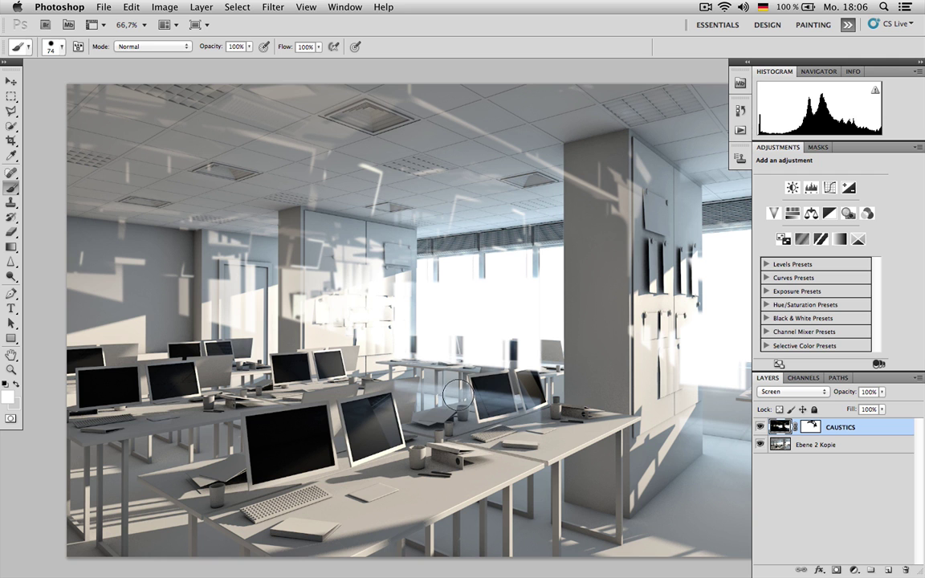
pyautogui.moveTo(467, 391); pyautogui.dragTo(370, 384)
pyautogui.press('super+z')
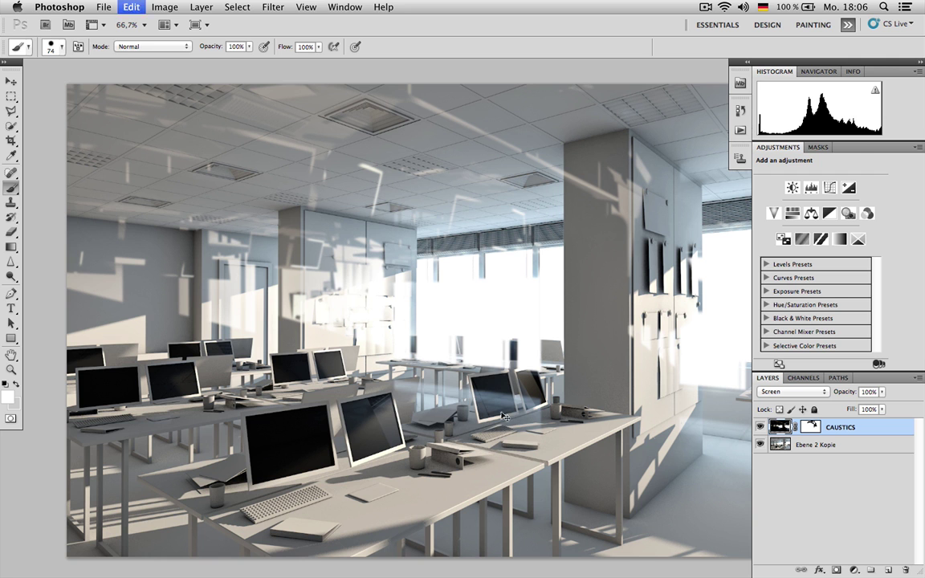
pyautogui.press('x')
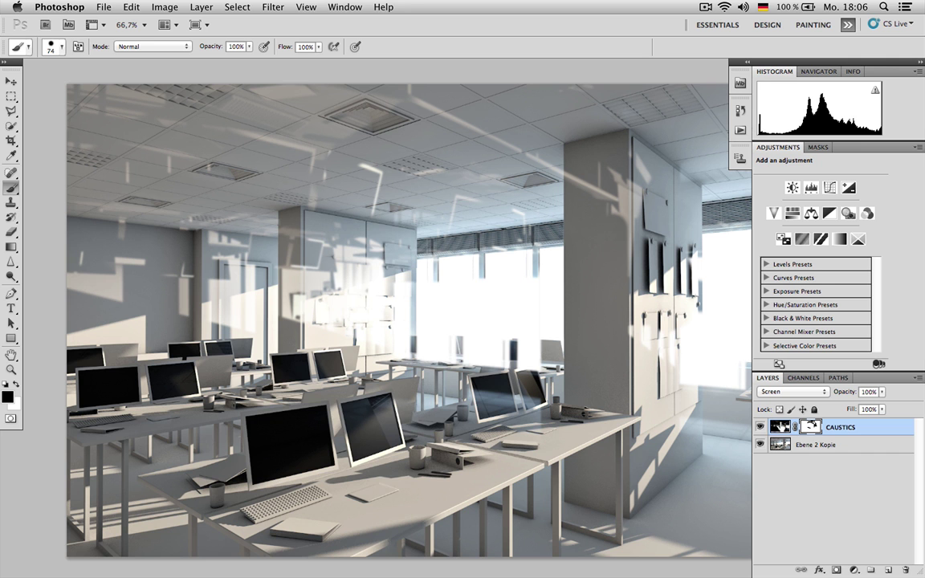
# Duplicate CAUSTICS, shift the copy sideways across the image, and hide the original
pyautogui.click(779, 426)
pyautogui.press('super+j')
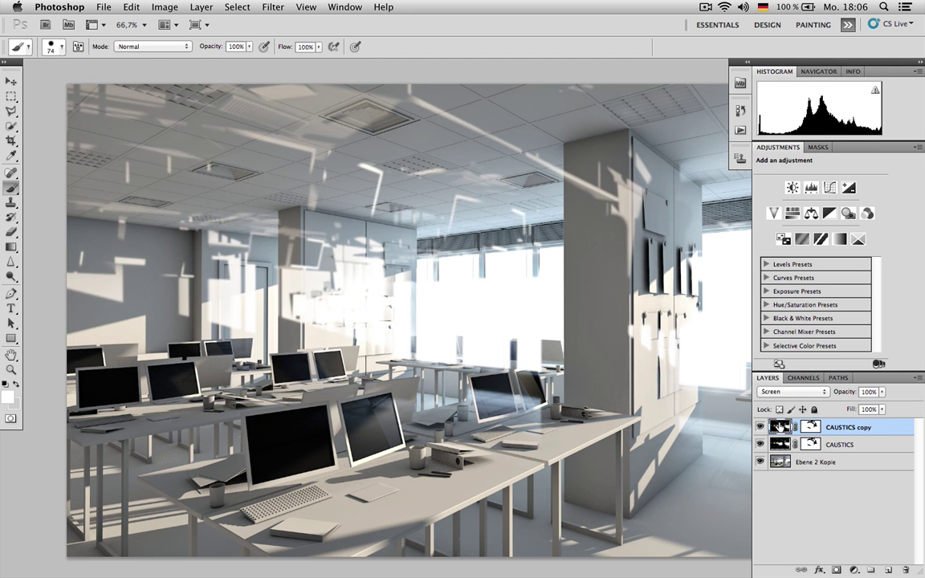
pyautogui.press('v')
pyautogui.moveTo(362, 309)
pyautogui.mouseDown()
pyautogui.moveTo(533, 314)
pyautogui.moveTo(644, 303)
pyautogui.moveTo(581, 302)
pyautogui.moveTo(626, 298)
pyautogui.moveTo(689, 308)
pyautogui.moveTo(679, 313)
pyautogui.mouseUp()
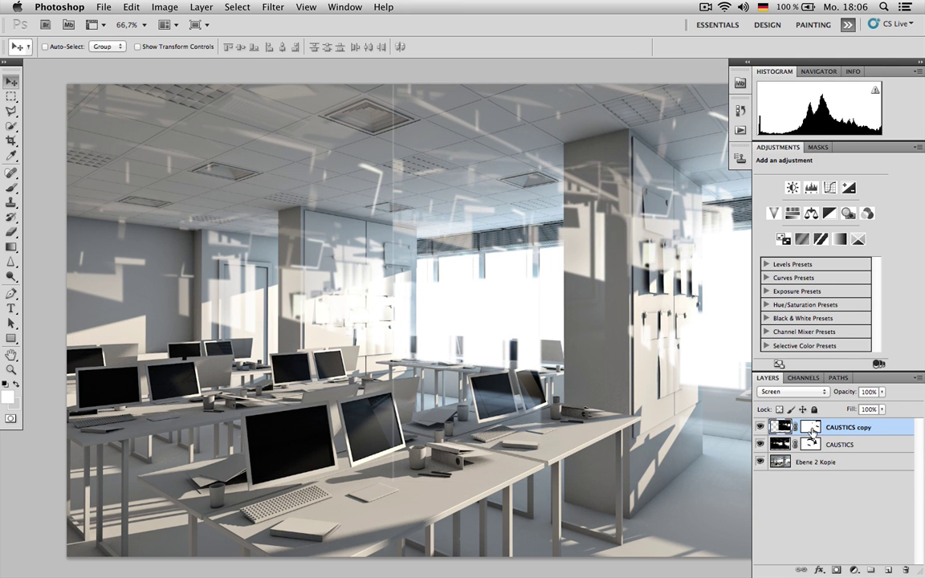
pyautogui.click(760, 444)
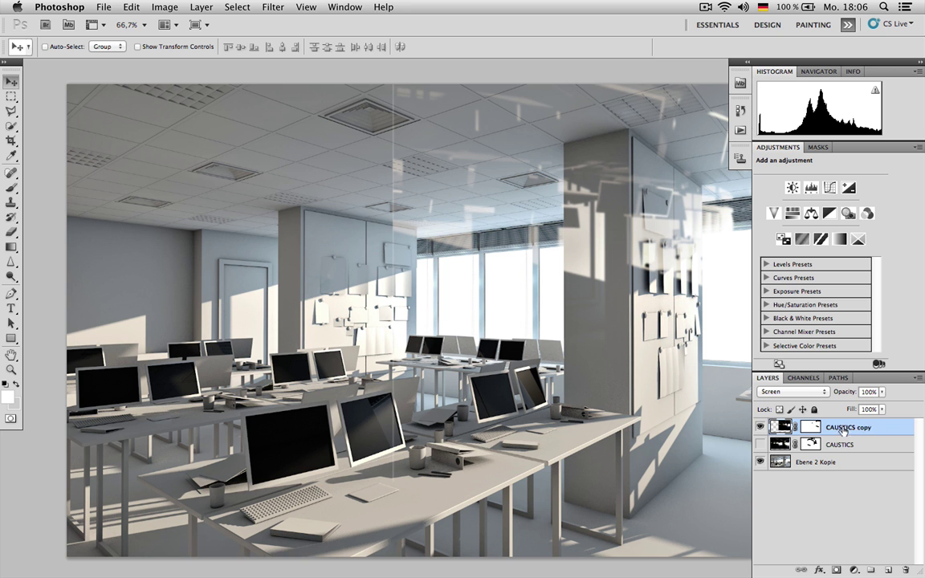
# With a 174 px black brush, mask the copy's streaks off the ceiling and column
pyautogui.press('b')
pyautogui.moveTo(423, 249)
pyautogui.mouseDown()
pyautogui.moveTo(429, 62)
pyautogui.moveTo(393, 181)
pyautogui.moveTo(430, 170)
pyautogui.mouseUp()
pyautogui.hotkey('ctrl', 'z')
pyautogui.press('x')
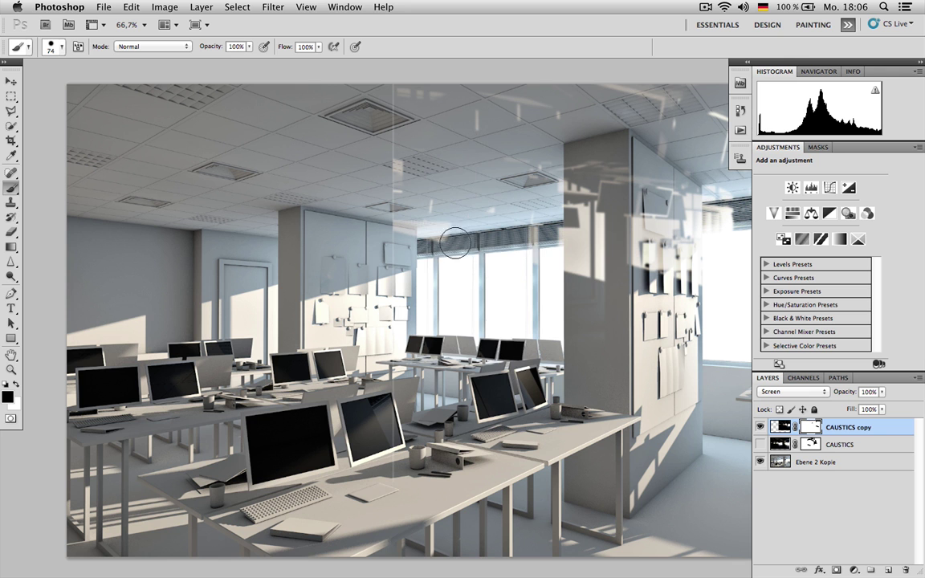
pyautogui.rightClick(411, 215)
pyautogui.moveTo(487, 243); pyautogui.dragTo(492, 243)
pyautogui.press('Return')
pyautogui.moveTo(407, 202); pyautogui.dragTo(406, 256)
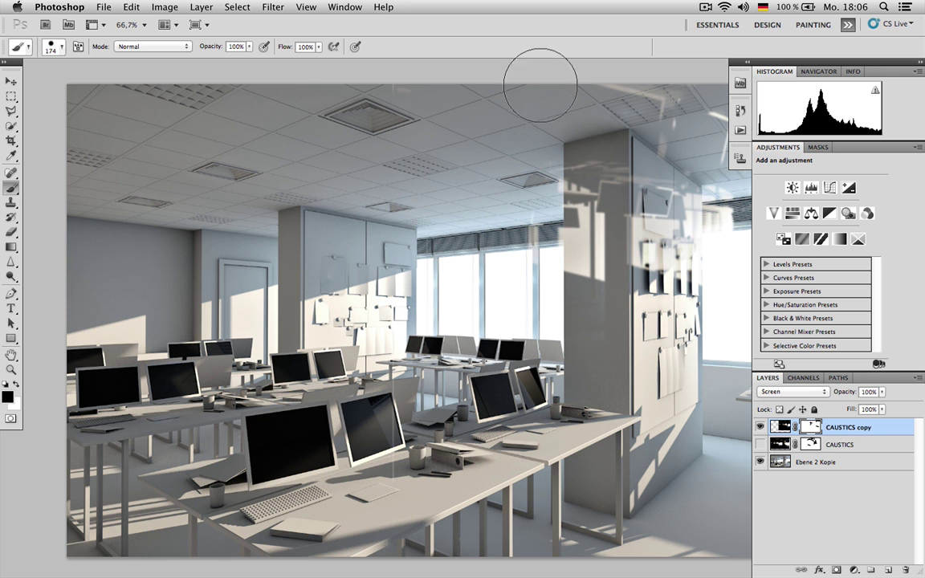
pyautogui.moveTo(642, 160)
pyautogui.mouseDown()
pyautogui.moveTo(610, 277)
pyautogui.moveTo(636, 201)
pyautogui.moveTo(623, 215)
pyautogui.mouseUp()
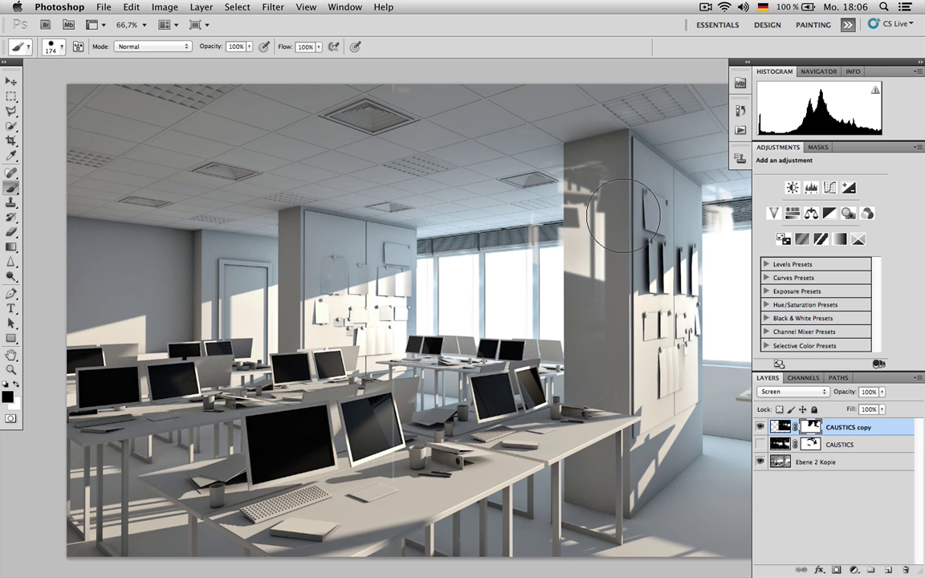
# Blur the CAUSTICS copy with a 9,9-pixel Gaussian Blur and set its opacity to 45%
pyautogui.press('v')
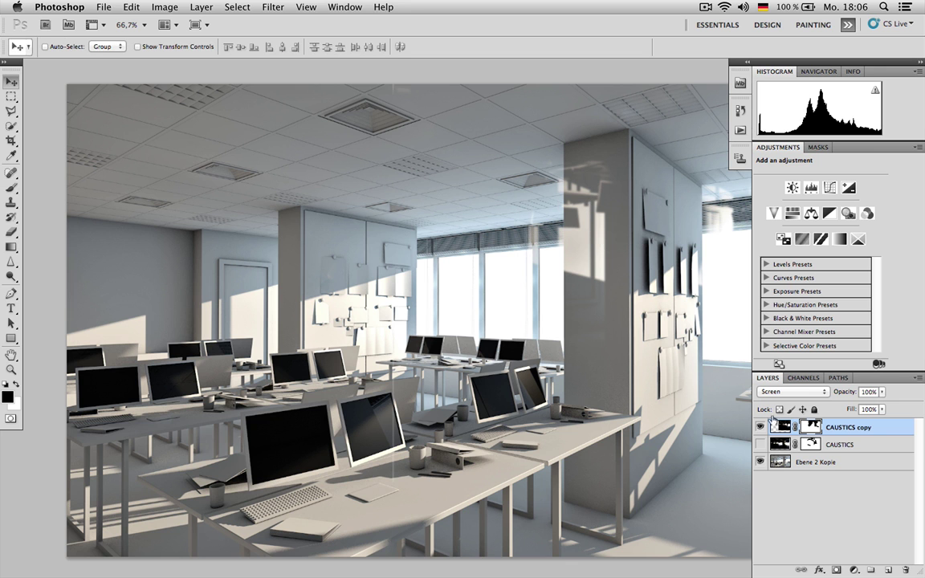
pyautogui.press('x')
pyautogui.click(271, 7)
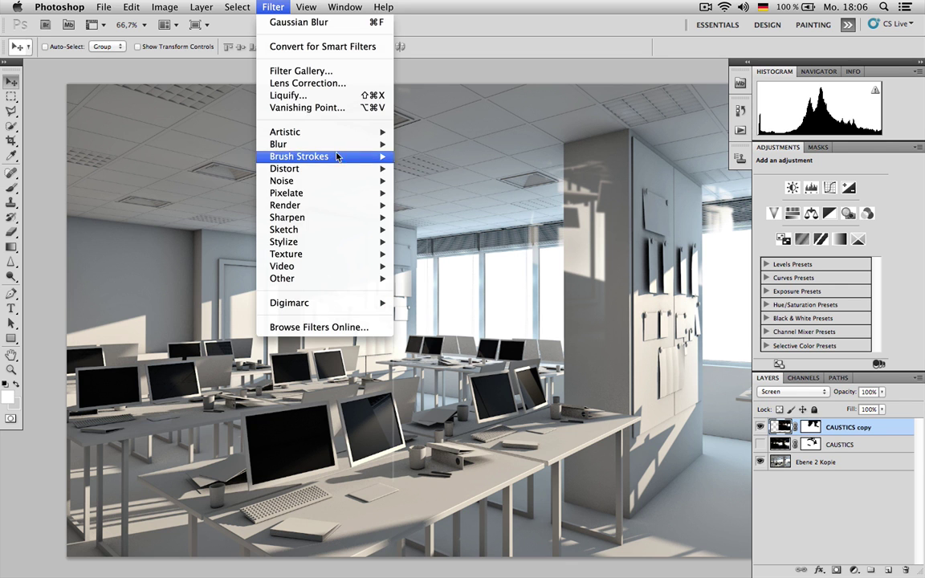
pyautogui.moveTo(366, 144)
pyautogui.click(456, 195)
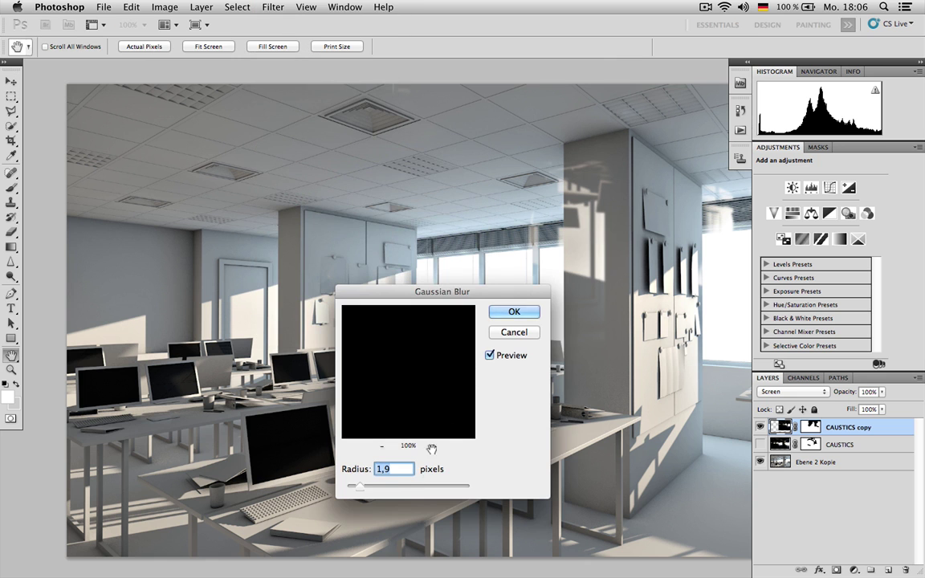
pyautogui.moveTo(358, 486); pyautogui.dragTo(396, 486)
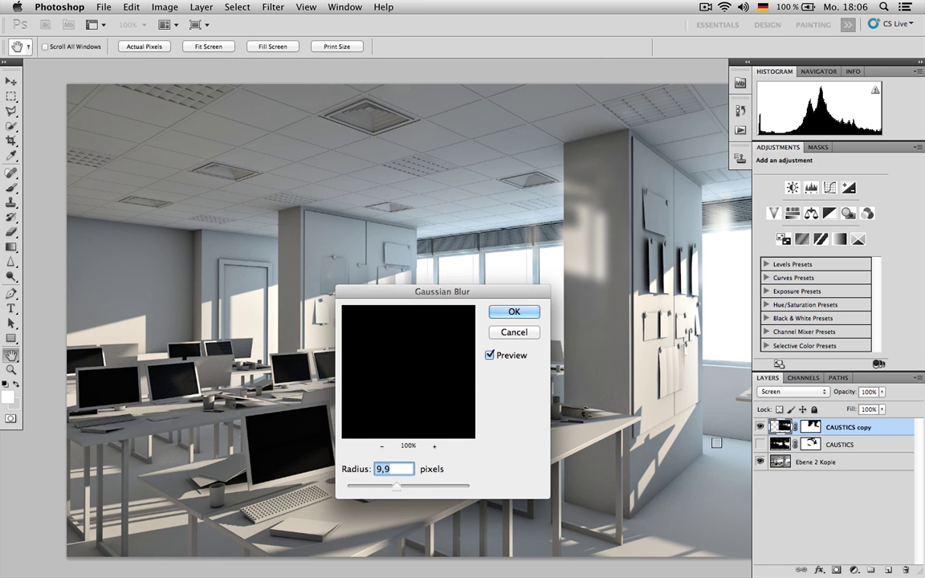
pyautogui.click(514, 312)
pyautogui.moveTo(850, 393)
pyautogui.mouseDown()
pyautogui.moveTo(834, 391)
pyautogui.moveTo(844, 387)
pyautogui.mouseUp()
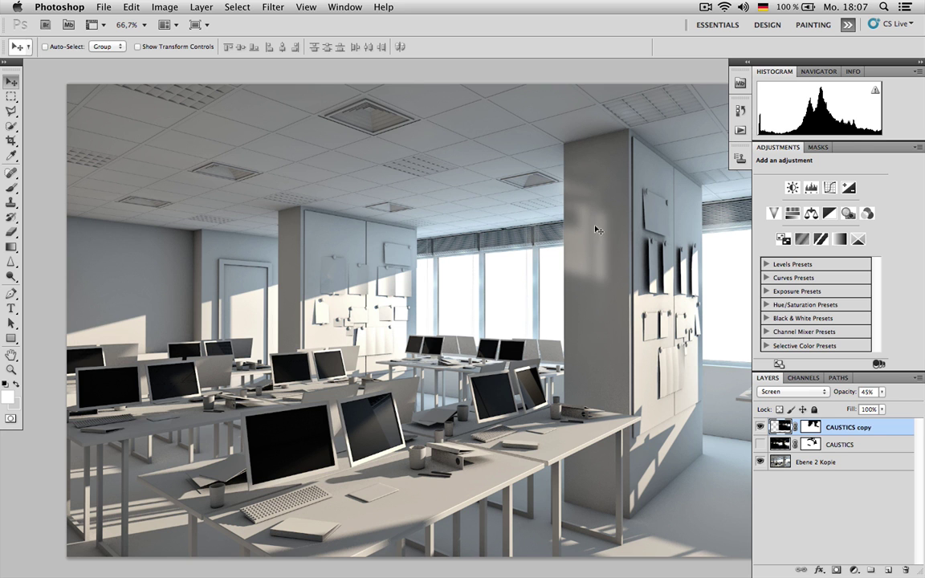
# Compare the CAUSTICS layers on and off, keep both, and close Untitled-1 without saving
pyautogui.click(760, 444)
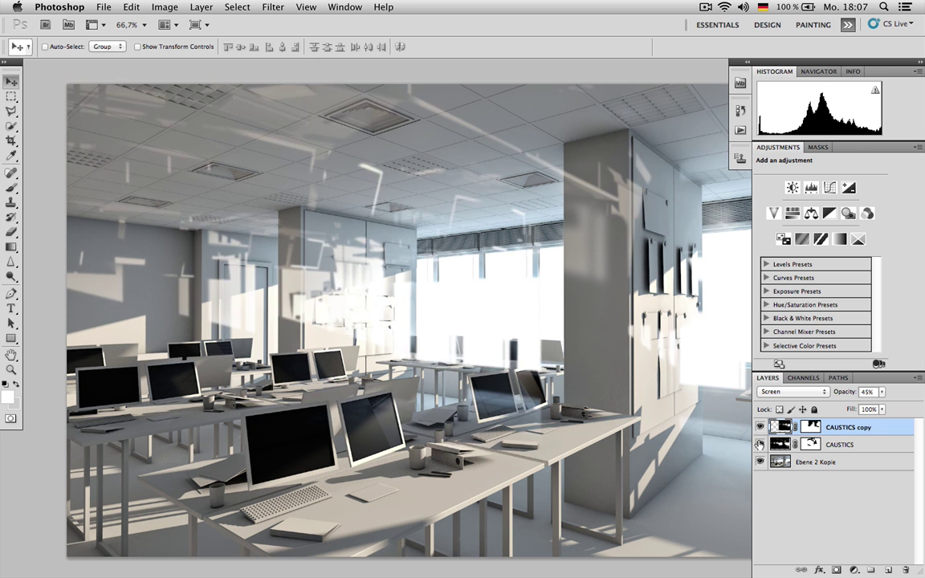
pyautogui.click(760, 444)
pyautogui.click(760, 444)
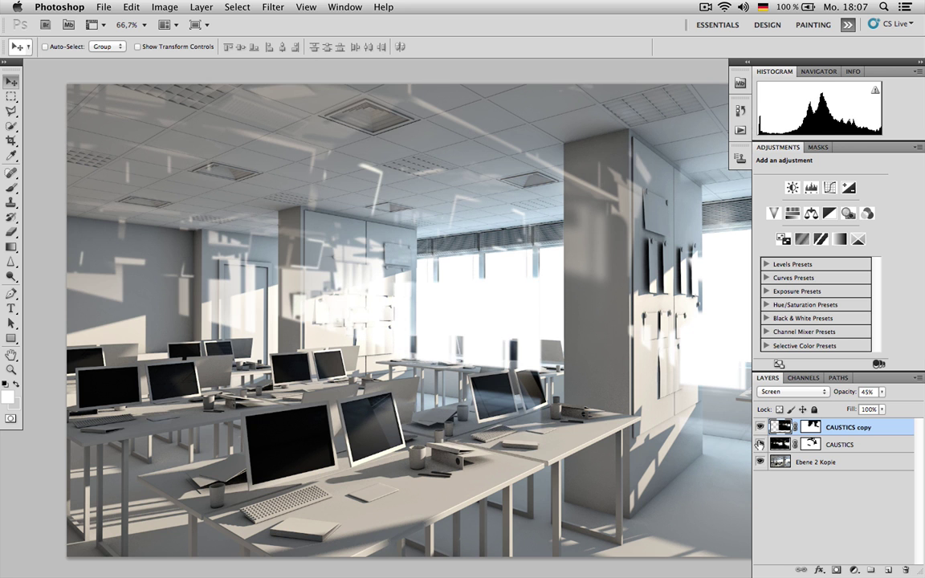
pyautogui.keyDown('shift'); pyautogui.click(875, 445); pyautogui.keyUp('shift')
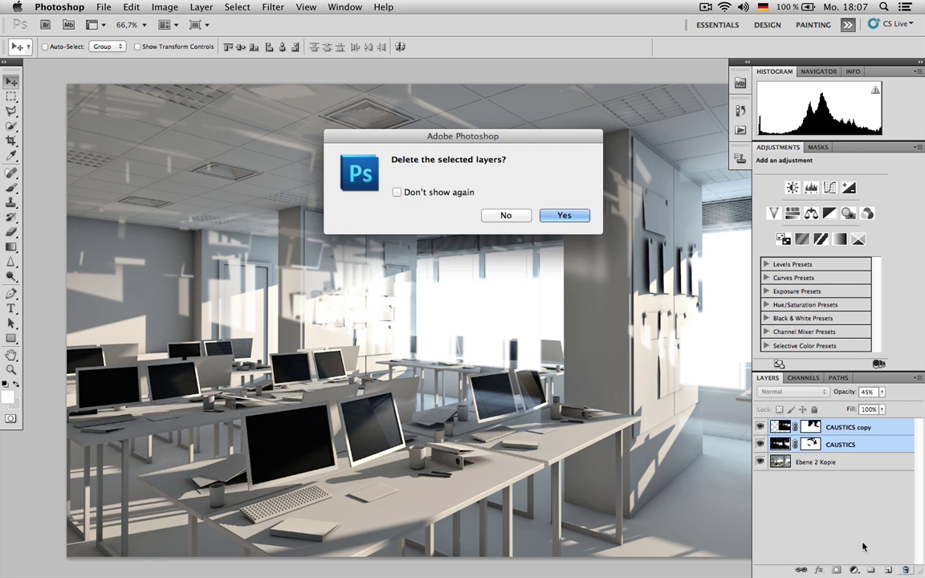
pyautogui.click(506, 215)
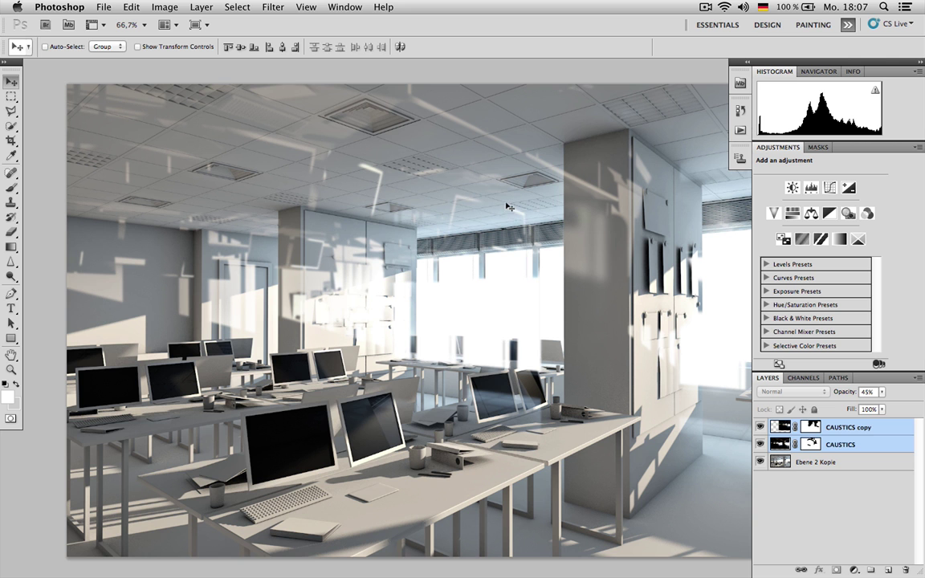
pyautogui.press('super+w')
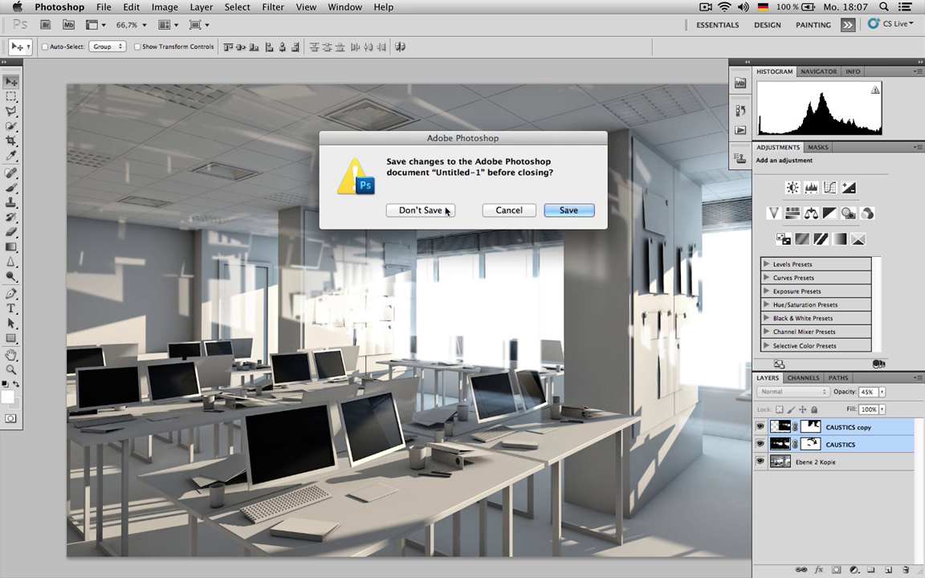
pyautogui.click(433, 210)
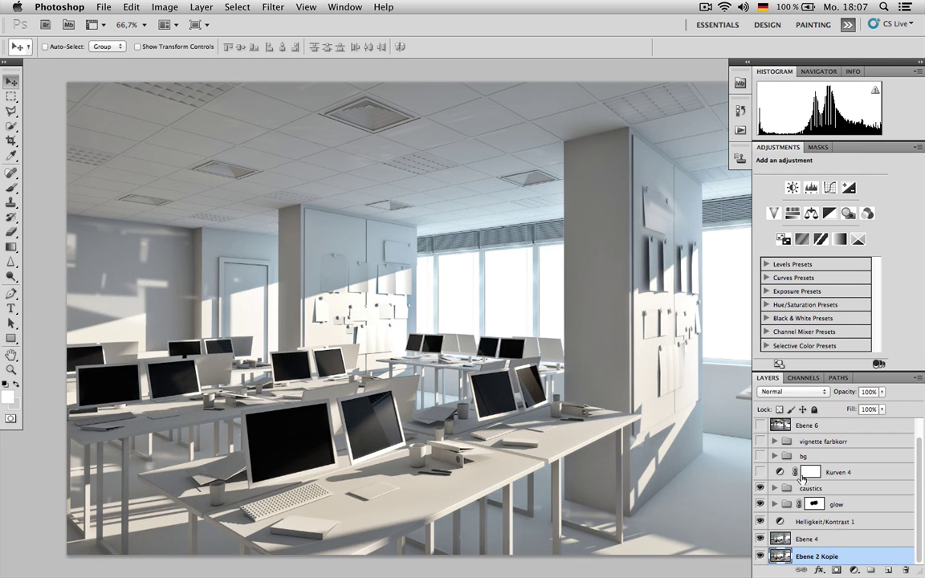
# In the finished file, expand the caustics group and toggle its layers to compare
pyautogui.click(774, 488)
pyautogui.scroll(-2, 800, 493)
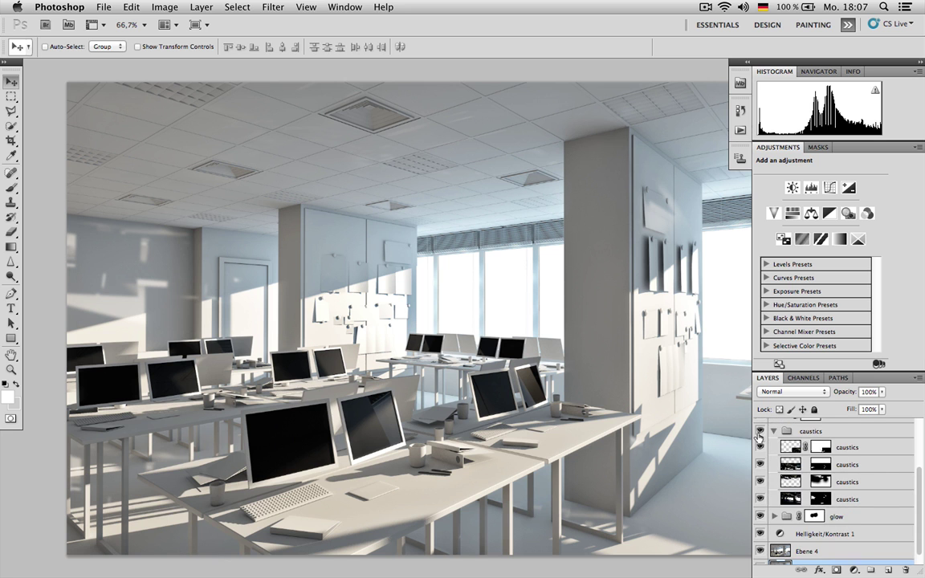
pyautogui.moveTo(759, 431); pyautogui.dragTo(761, 498)
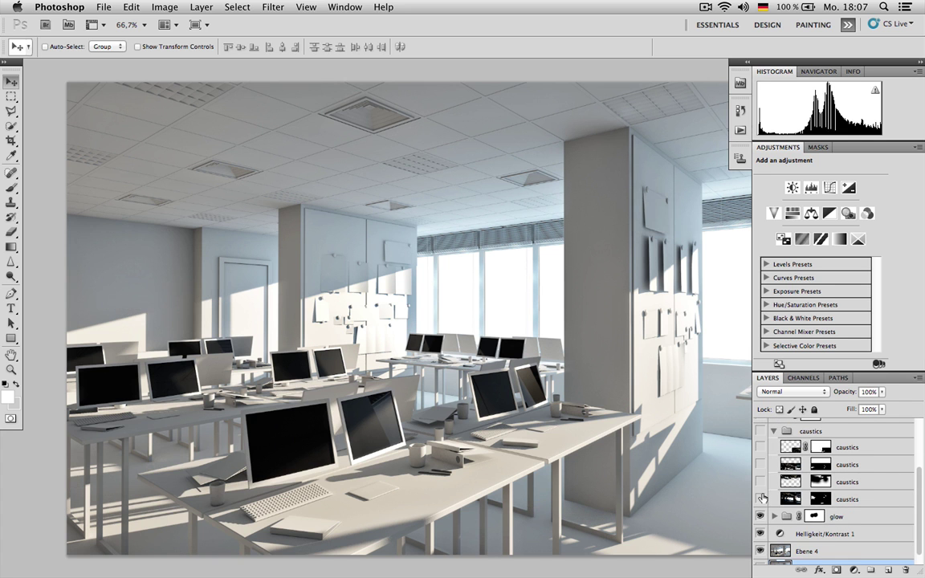
pyautogui.click(761, 499)
pyautogui.click(760, 498)
pyautogui.click(760, 498)
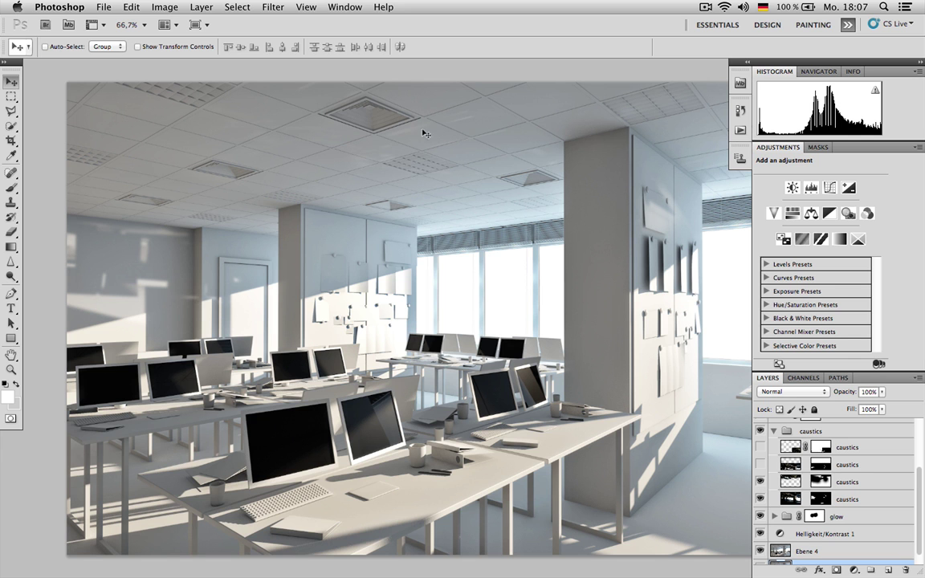
pyautogui.click(759, 465)
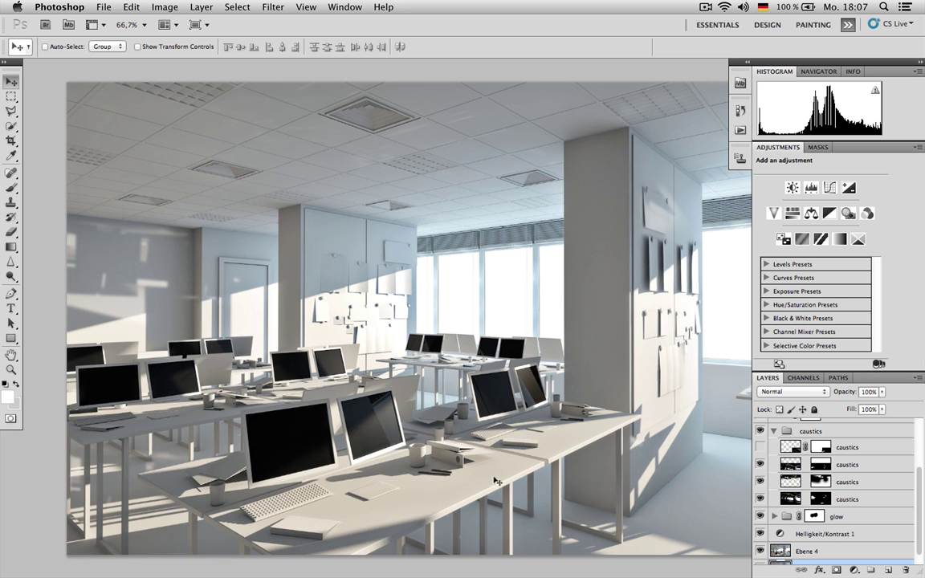
pyautogui.click(759, 448)
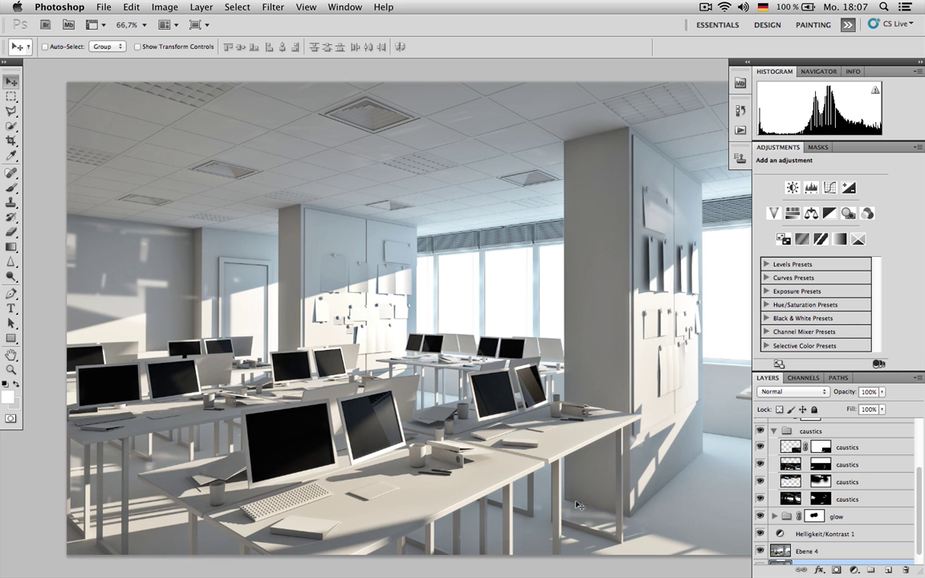
pyautogui.click(773, 431)
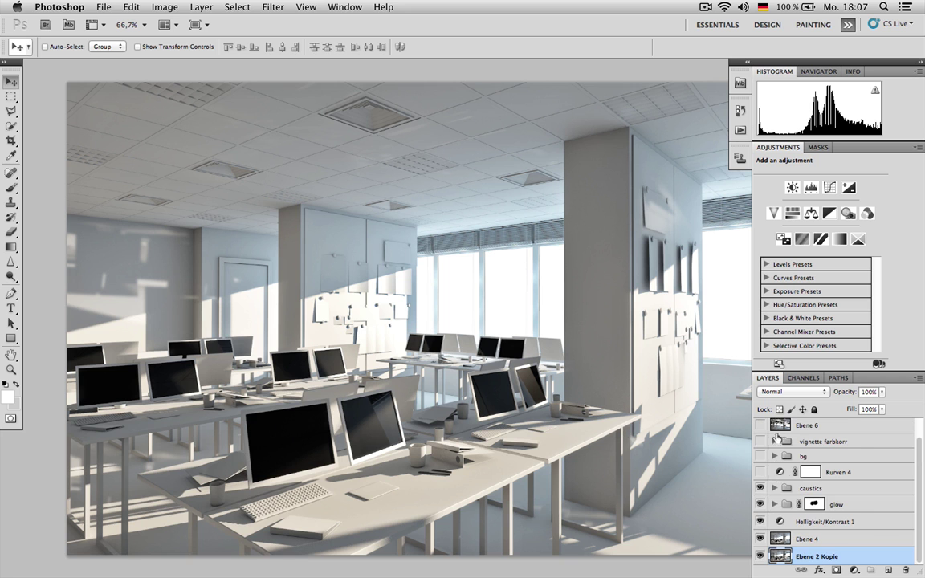
pyautogui.click(759, 488)
pyautogui.click(759, 488)
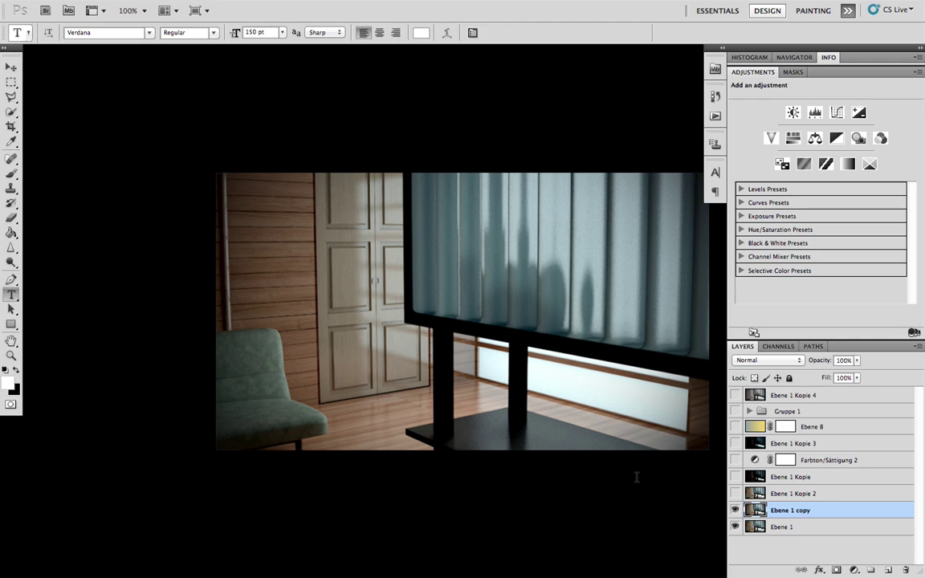
pyautogui.press('f')
pyautogui.press('f')
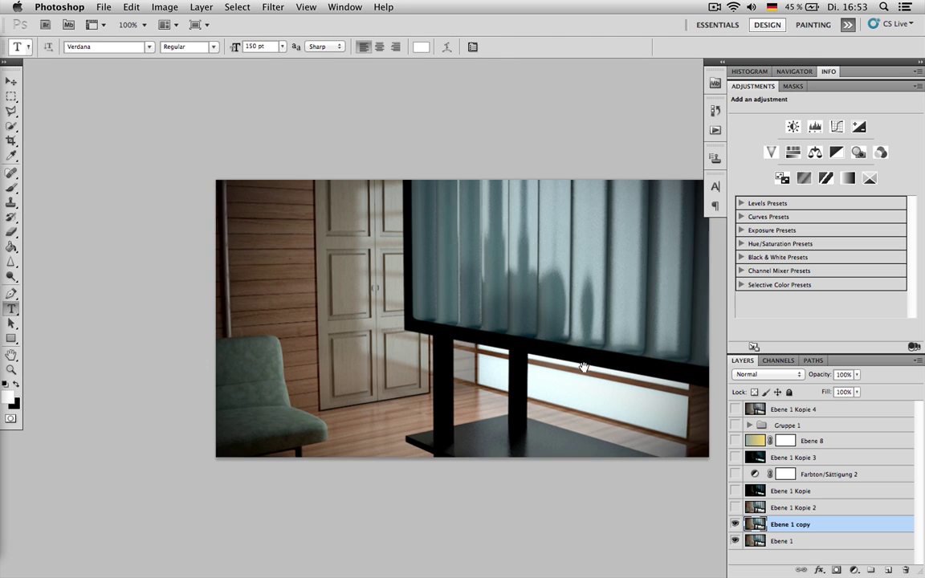
# Restore the panels and compare Ebene 1 copy on and off, undoing an accidental deletion
pyautogui.hscroll(3, 571, 351)
pyautogui.click(734, 524)
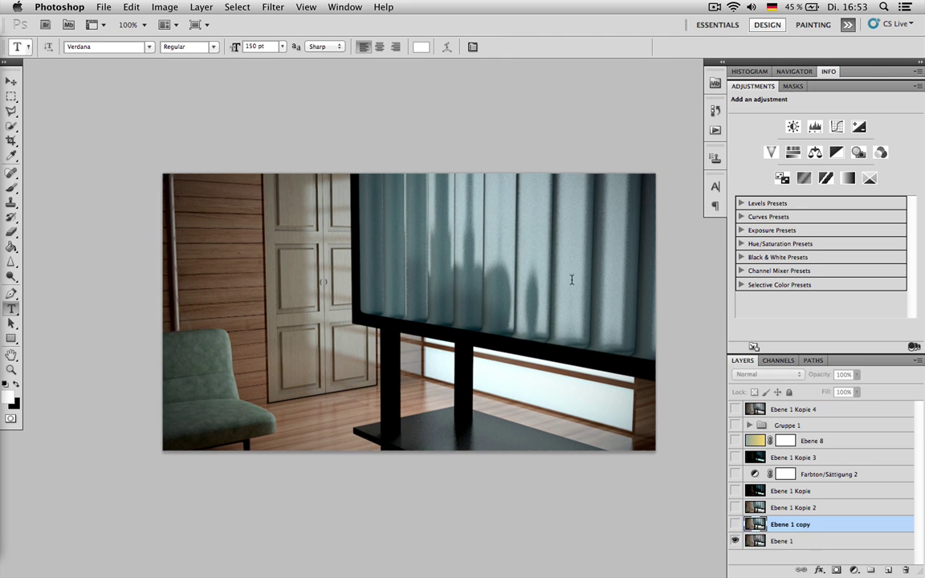
pyautogui.click(734, 523)
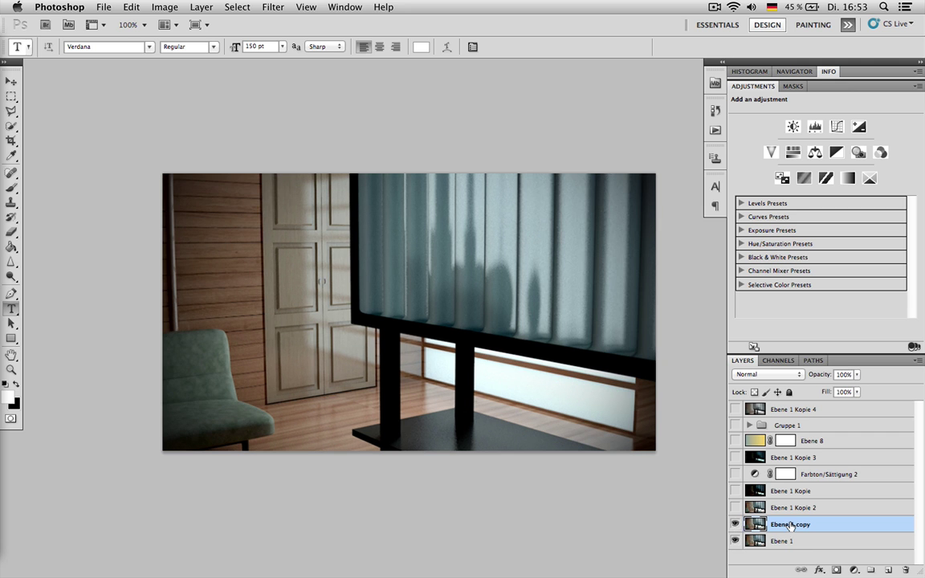
pyautogui.click(905, 569)
pyautogui.press('Return')
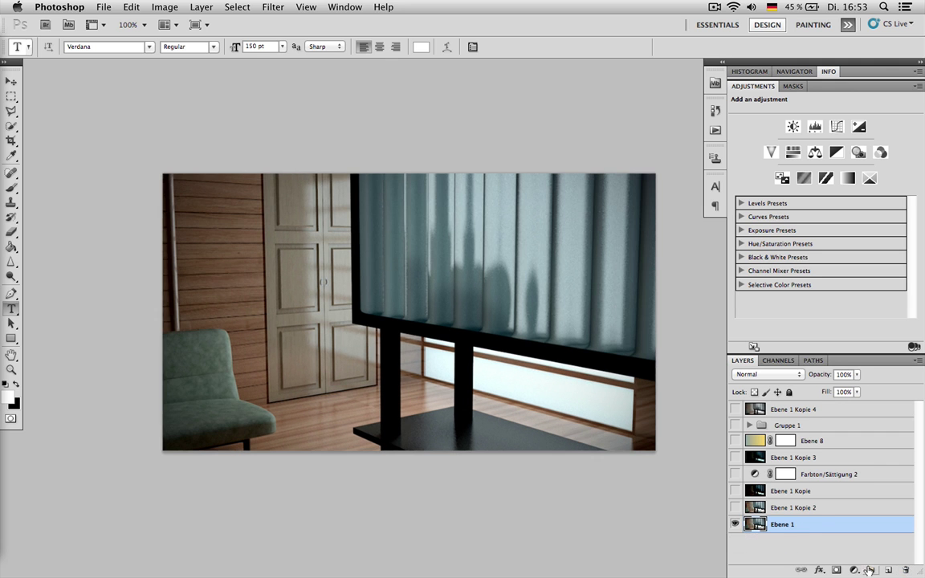
pyautogui.press('super+z')
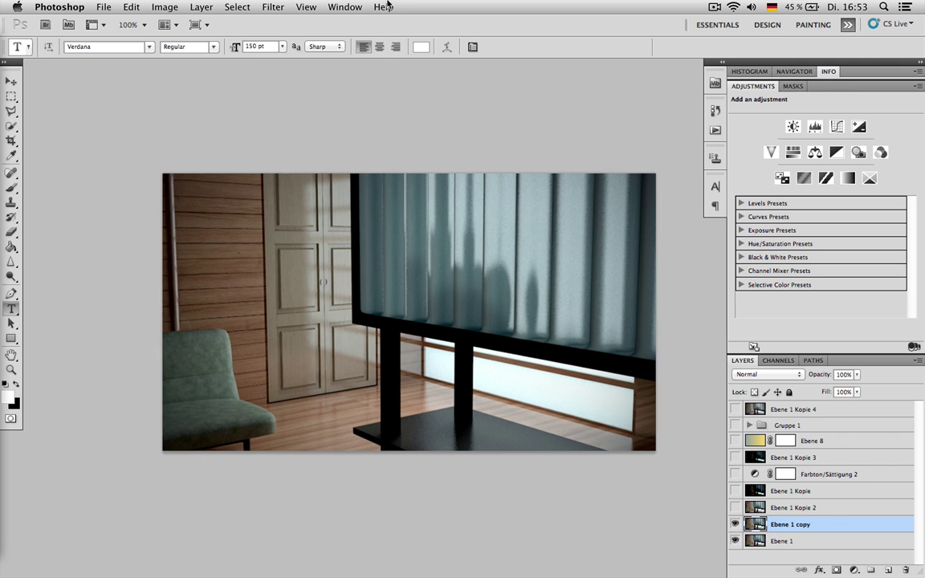
# In Lens Correction's Custom settings, set Remove Distortion to -4
pyautogui.click(274, 6)
pyautogui.moveTo(310, 159)
pyautogui.click(289, 84)
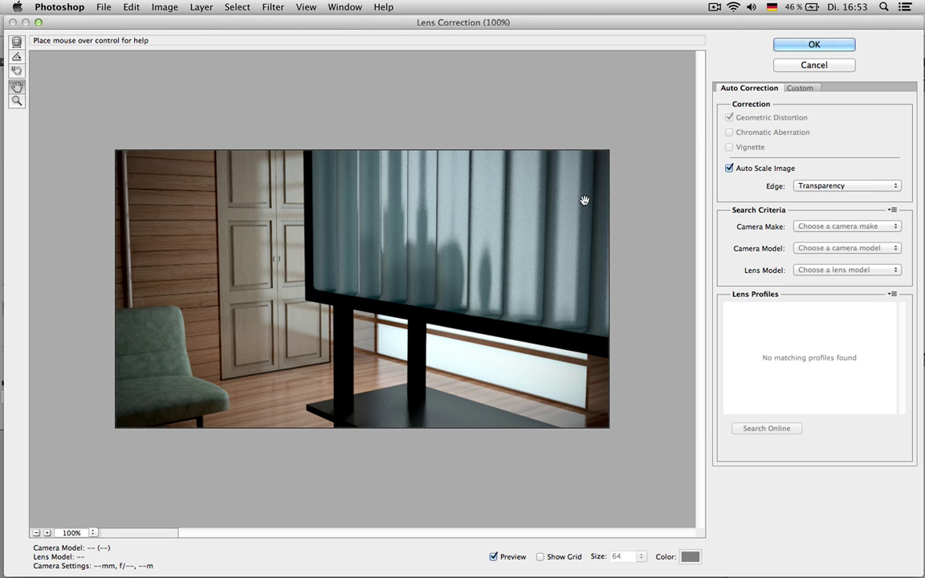
pyautogui.click(800, 88)
pyautogui.moveTo(816, 148); pyautogui.dragTo(813, 149)
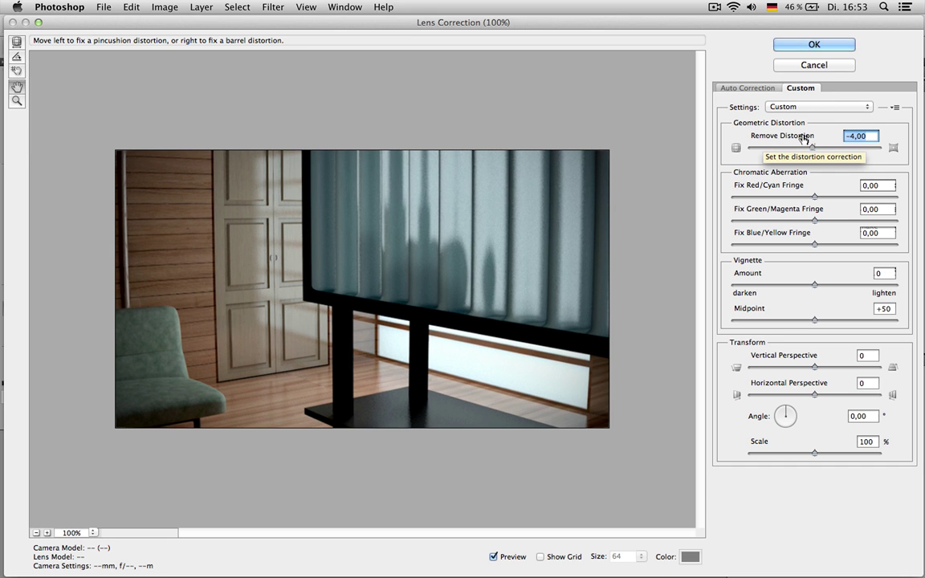
# Leave fringe corrections near zero, add a negative vignette, apply, and show Ebene 1 Kopie 2–4
pyautogui.click(801, 197)
pyautogui.click(831, 244)
pyautogui.moveTo(830, 246); pyautogui.dragTo(826, 245)
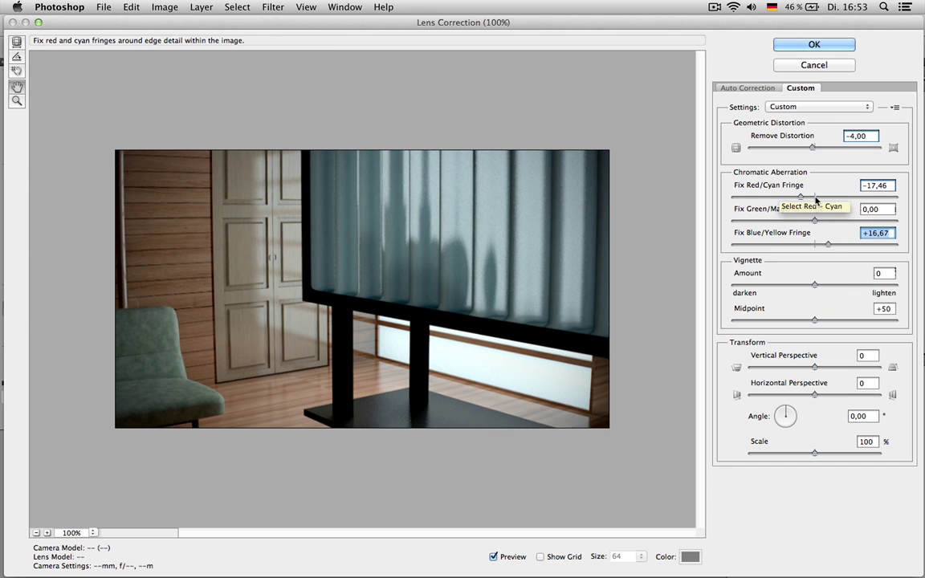
pyautogui.moveTo(801, 196); pyautogui.dragTo(815, 200)
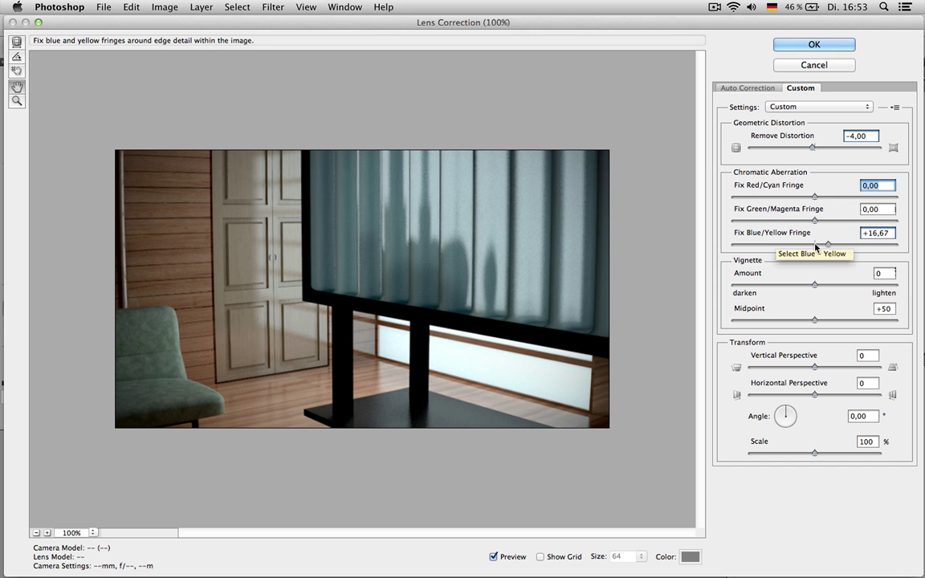
pyautogui.moveTo(827, 245); pyautogui.dragTo(815, 245)
pyautogui.moveTo(791, 286)
pyautogui.mouseDown()
pyautogui.moveTo(742, 293)
pyautogui.moveTo(786, 287)
pyautogui.mouseUp()
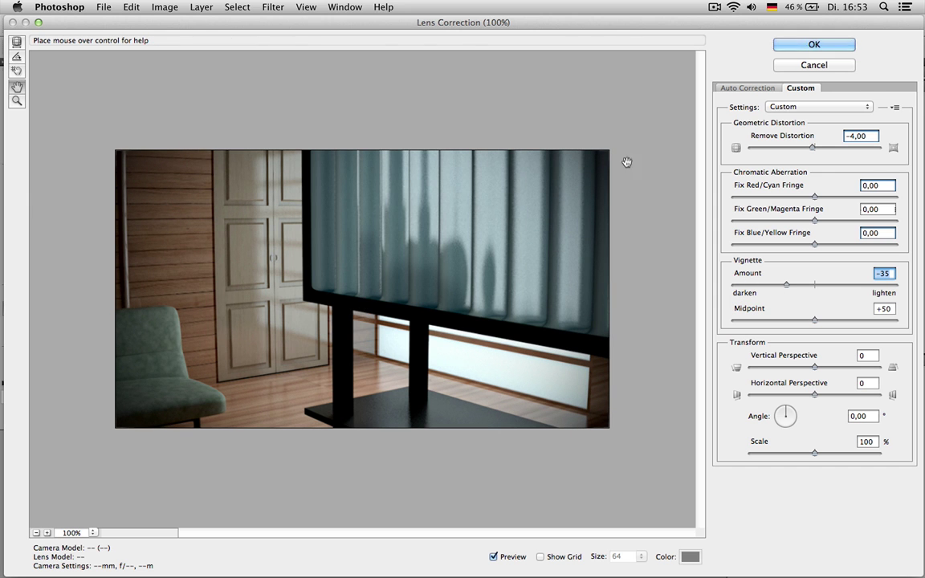
pyautogui.click(813, 44)
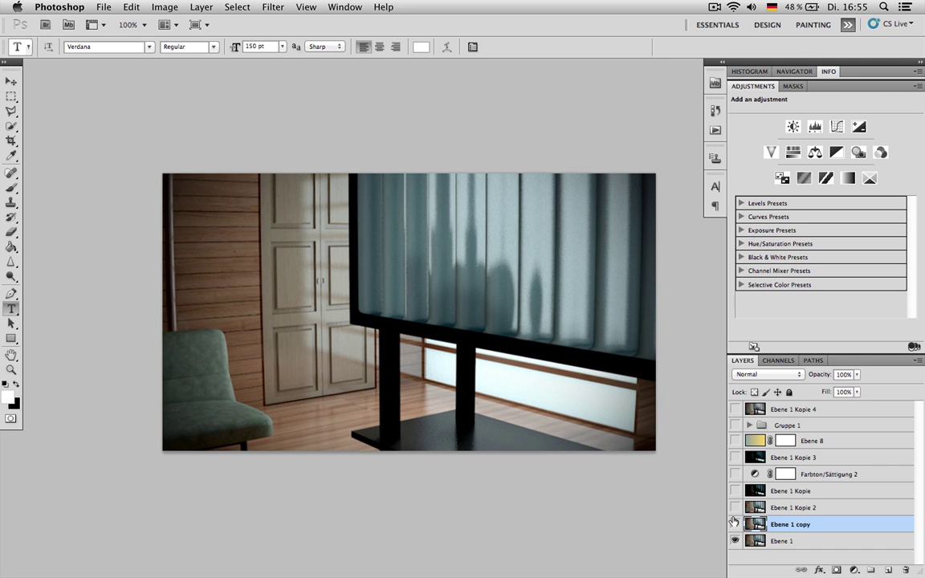
pyautogui.moveTo(733, 522); pyautogui.dragTo(733, 409)
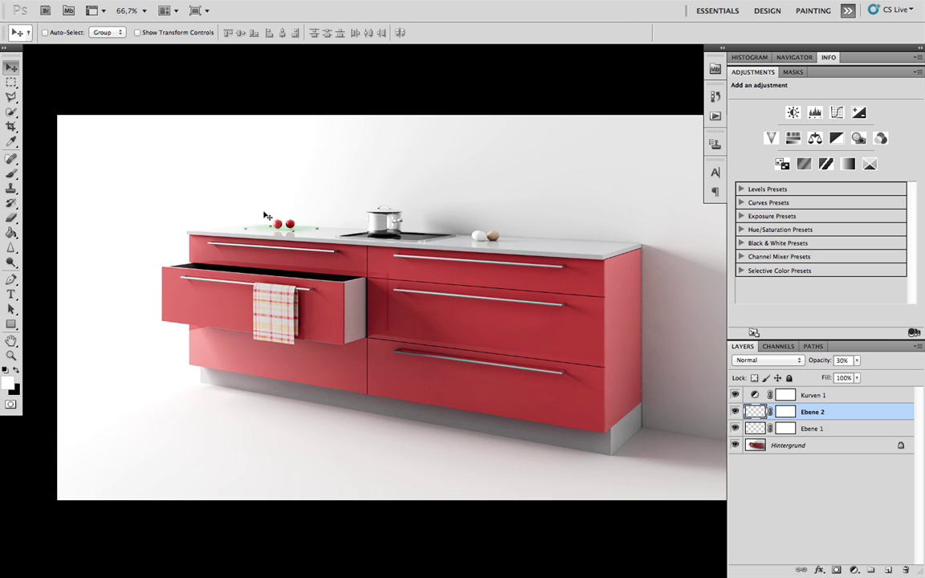
# Zoom in on the tomatoes and toggle Ebene 2 to check its effect
pyautogui.hotkey('ctrl', '+')
pyautogui.hotkey('ctrl', '+')
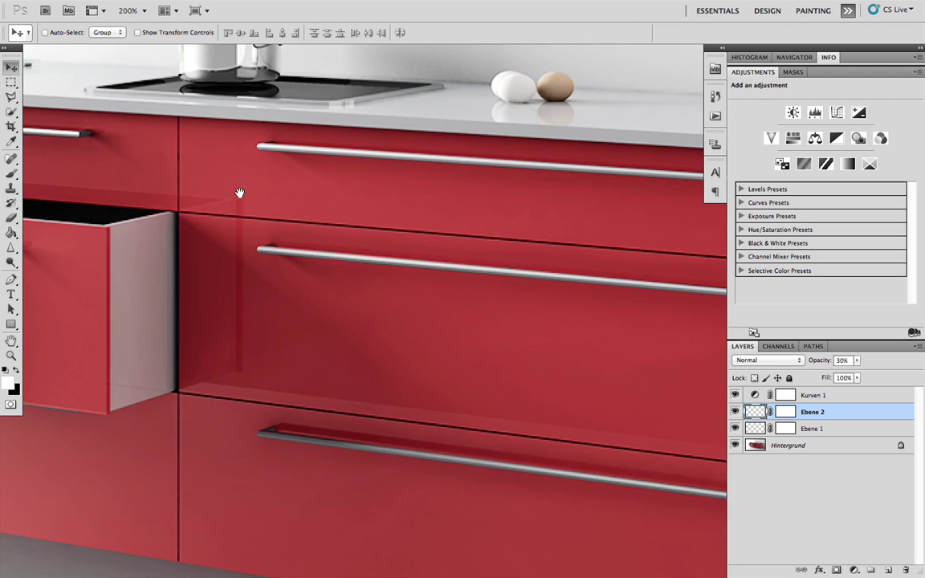
pyautogui.moveTo(232, 190); pyautogui.dragTo(250, 219)
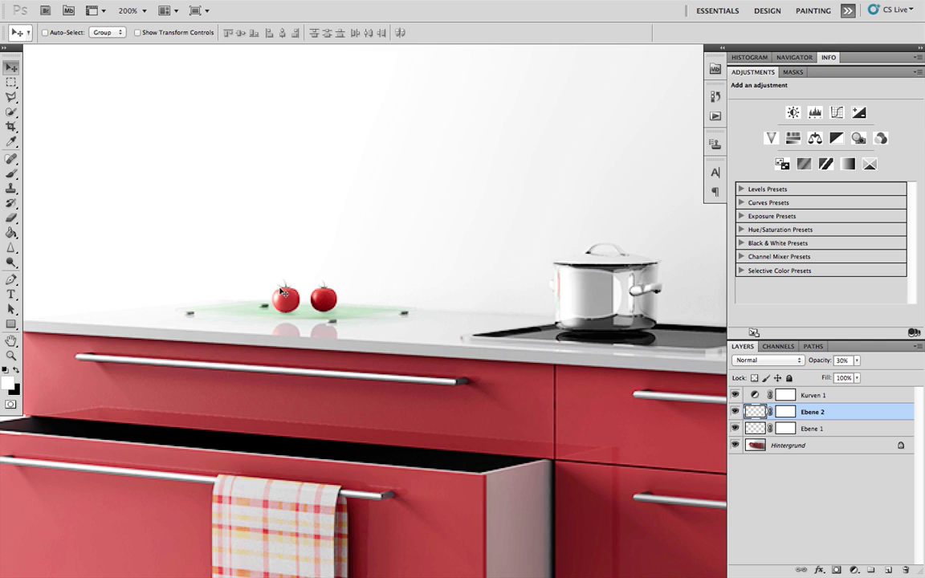
pyautogui.hotkey('ctrl', '+')
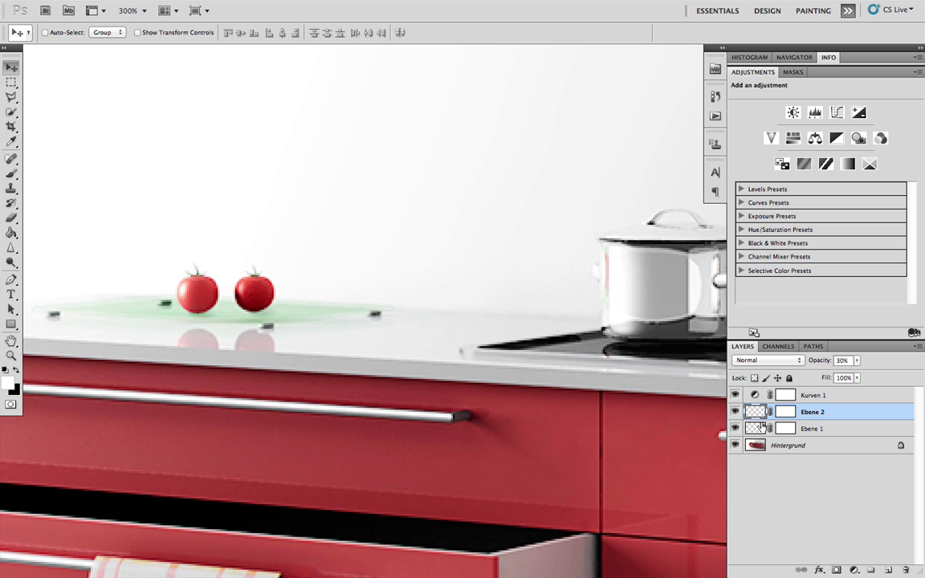
pyautogui.click(736, 412)
pyautogui.click(735, 412)
# Set Ebene 2 to Multiply at 100%, raise Ebene 1 to 100%, then hide both
pyautogui.click(794, 364)
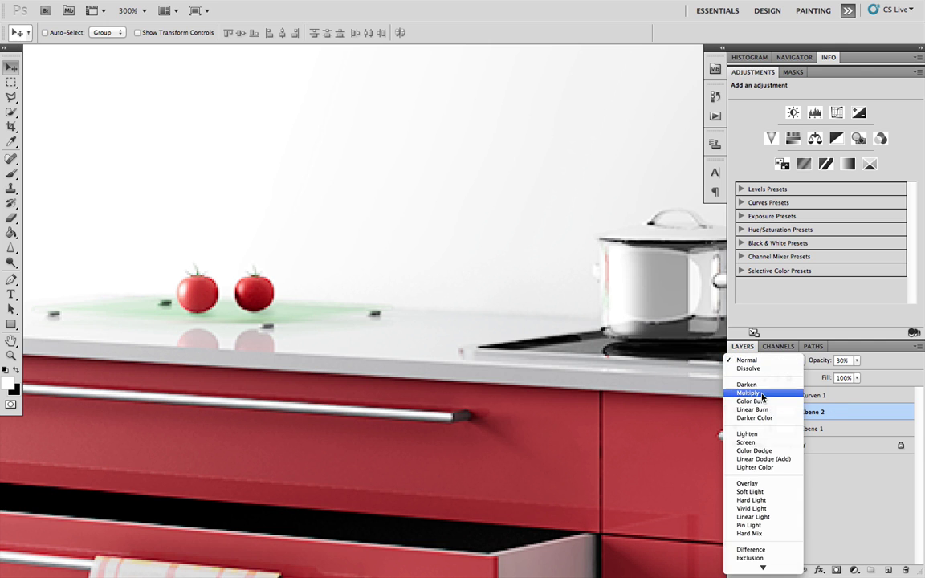
pyautogui.click(761, 398)
pyautogui.press('0')
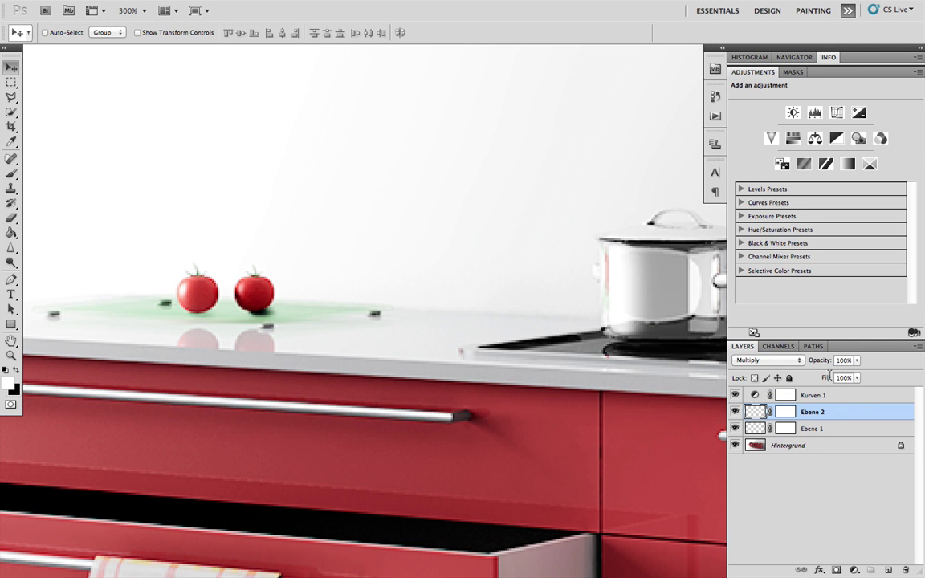
pyautogui.click(833, 428)
pyautogui.moveTo(814, 363); pyautogui.dragTo(918, 359)
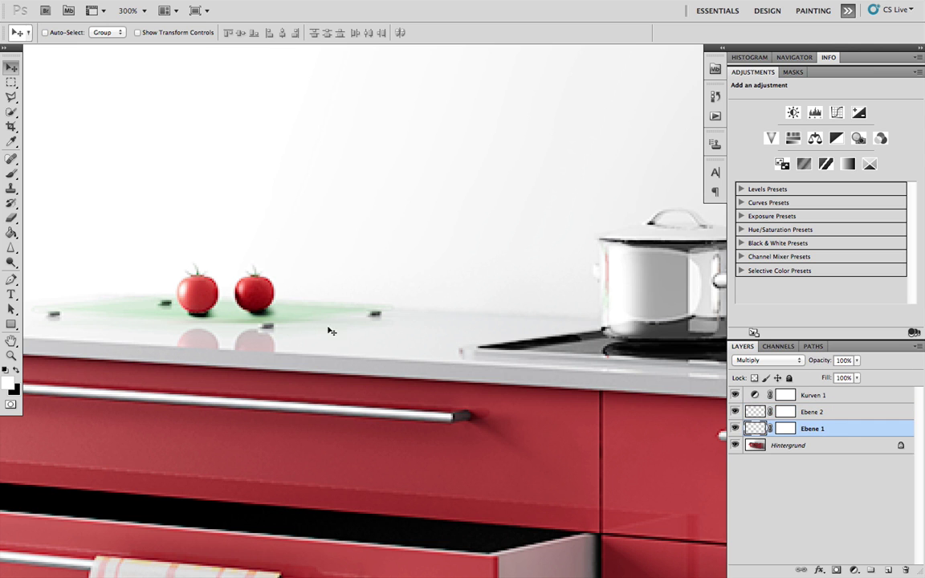
pyautogui.moveTo(734, 411); pyautogui.dragTo(734, 427)
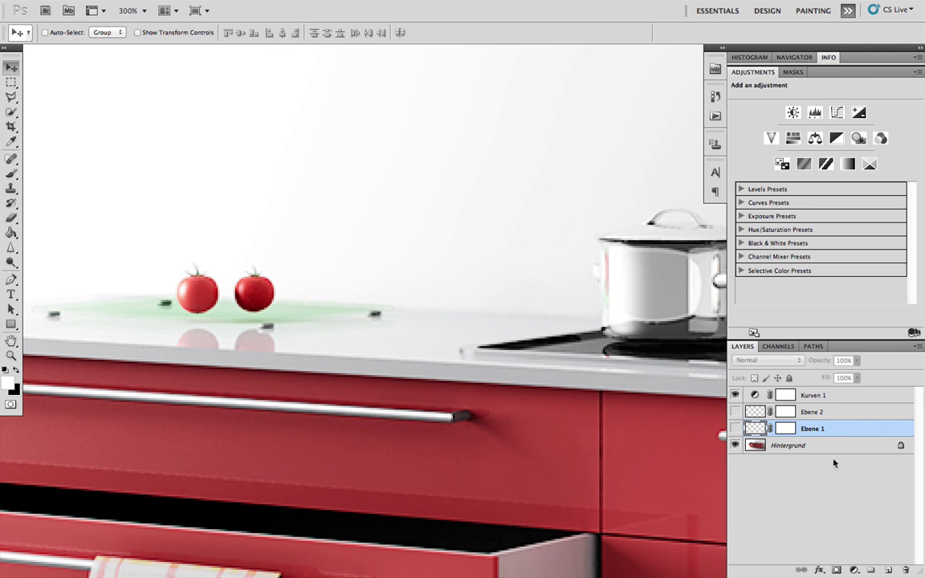
# Add a new empty layer above Hintergrund and set a 10 px Brush at 55% hardness
pyautogui.click(787, 445)
pyautogui.click(870, 568)
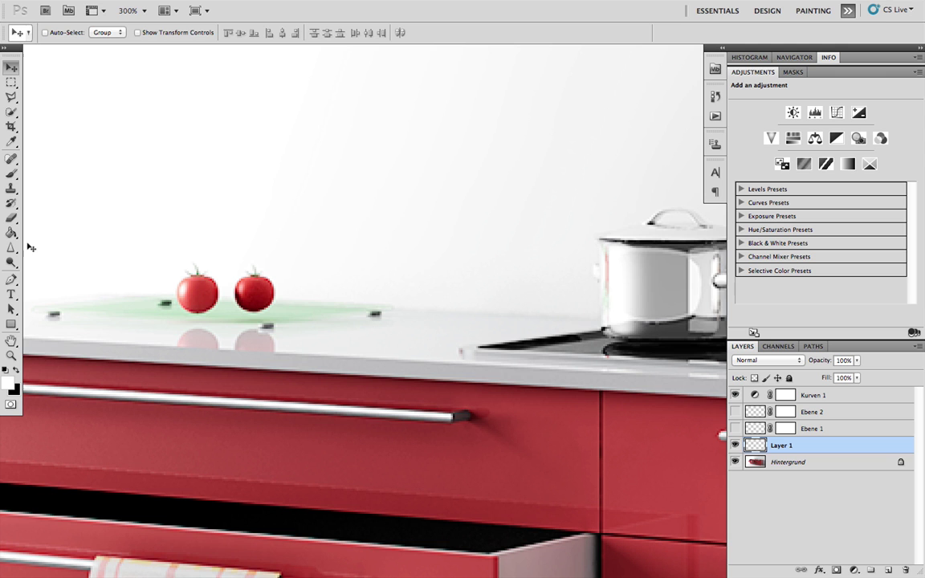
pyautogui.click(13, 173)
pyautogui.rightClick(236, 284)
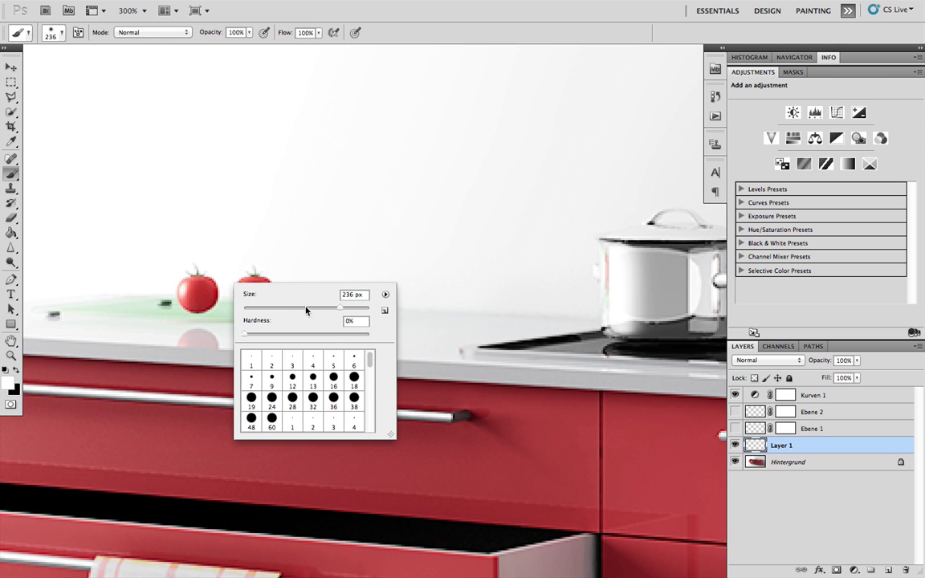
pyautogui.moveTo(259, 336)
pyautogui.mouseDown()
pyautogui.moveTo(310, 333)
pyautogui.moveTo(248, 310)
pyautogui.mouseUp()
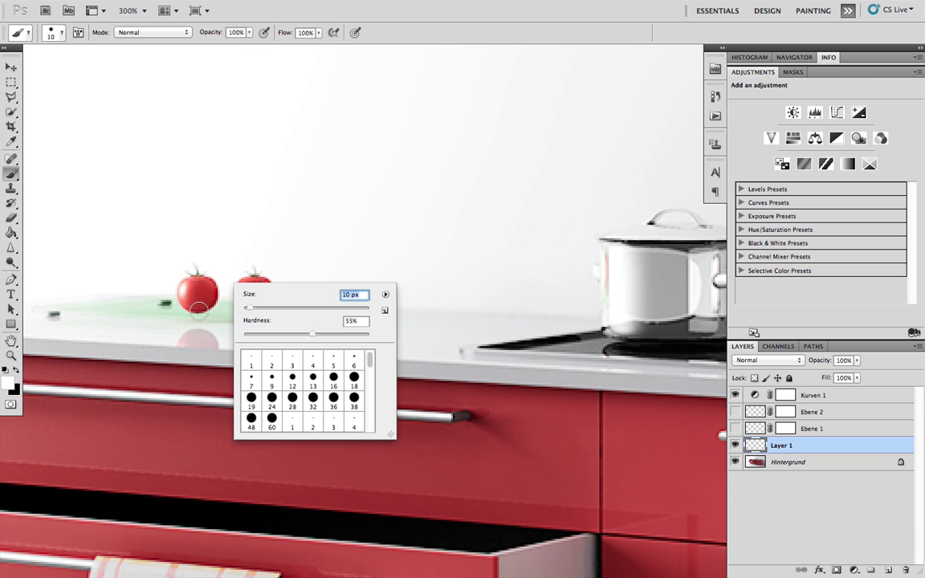
pyautogui.press('Return')
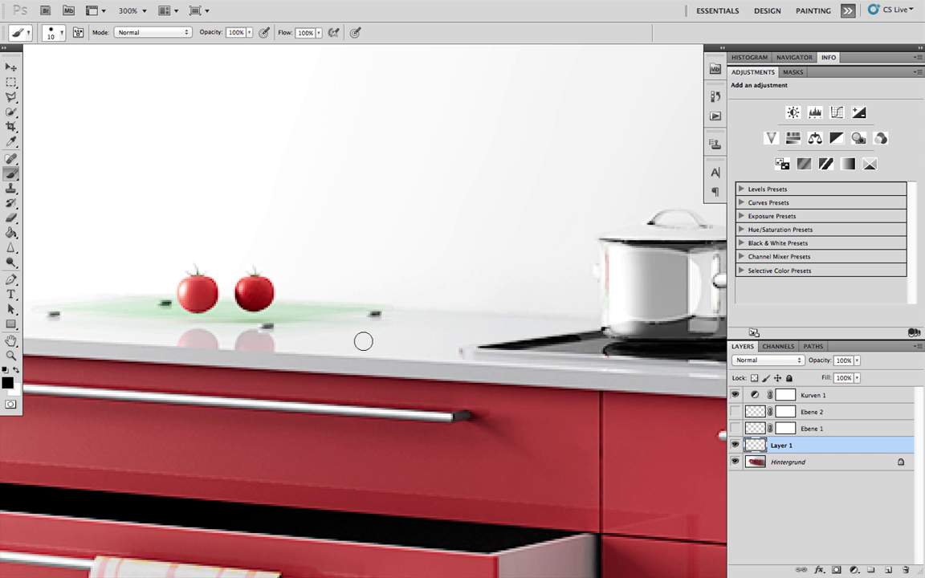
pyautogui.rightClick(198, 308)
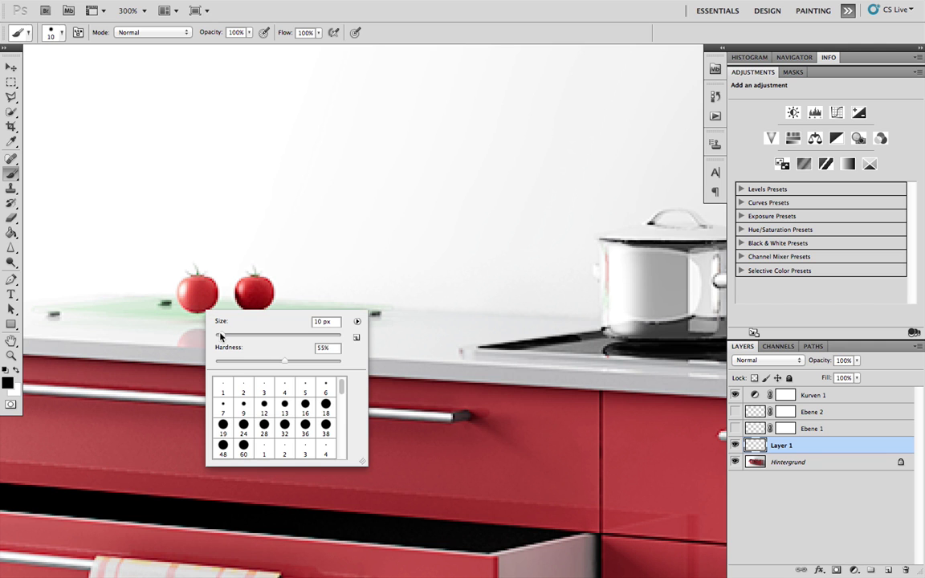
pyautogui.press('Return')
# Paint a black blob under the left tomato and squash it flat into a contact shadow
pyautogui.click(196, 311)
pyautogui.click(207, 311)
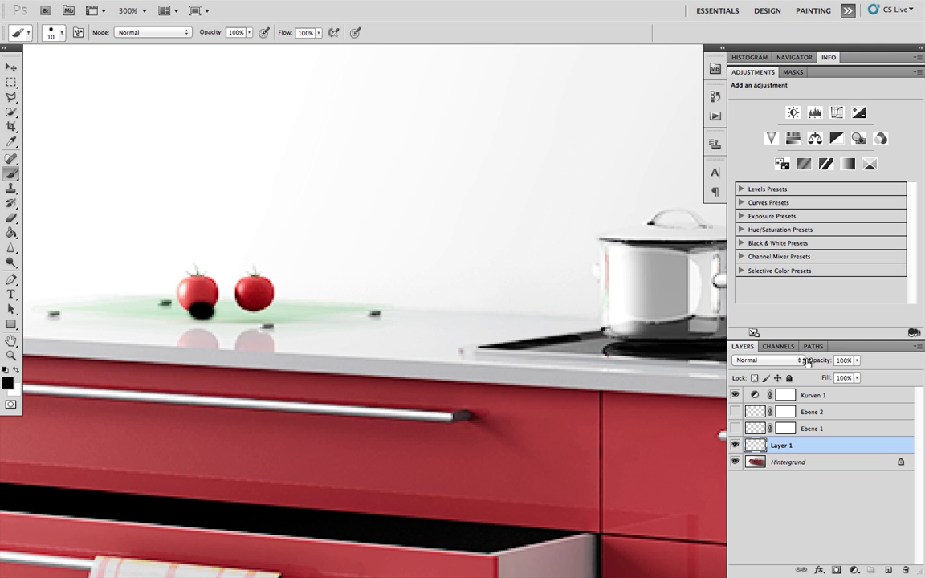
pyautogui.hotkey('ctrl', 't')
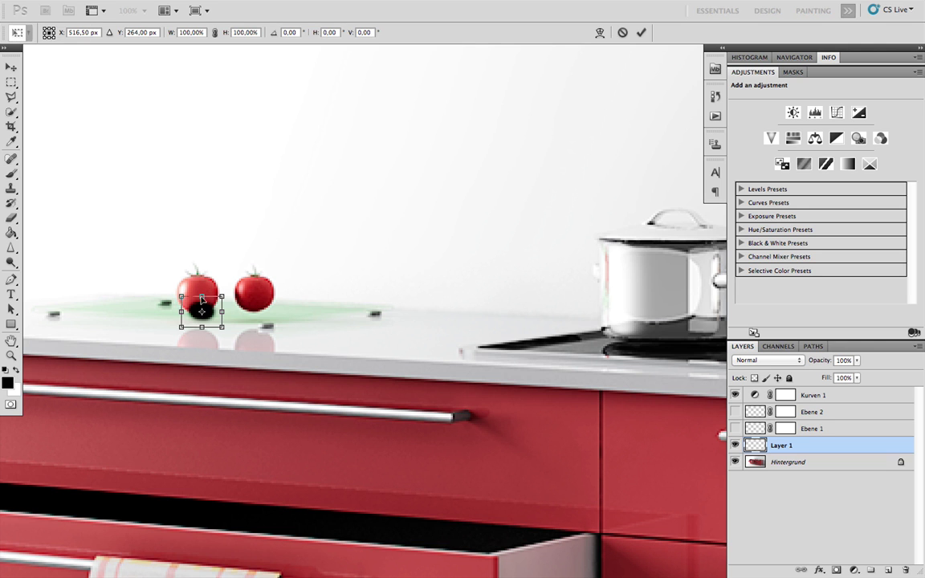
pyautogui.moveTo(201, 327)
pyautogui.mouseDown()
pyautogui.moveTo(202, 281)
pyautogui.moveTo(202, 308)
pyautogui.mouseUp()
pyautogui.press('Return')
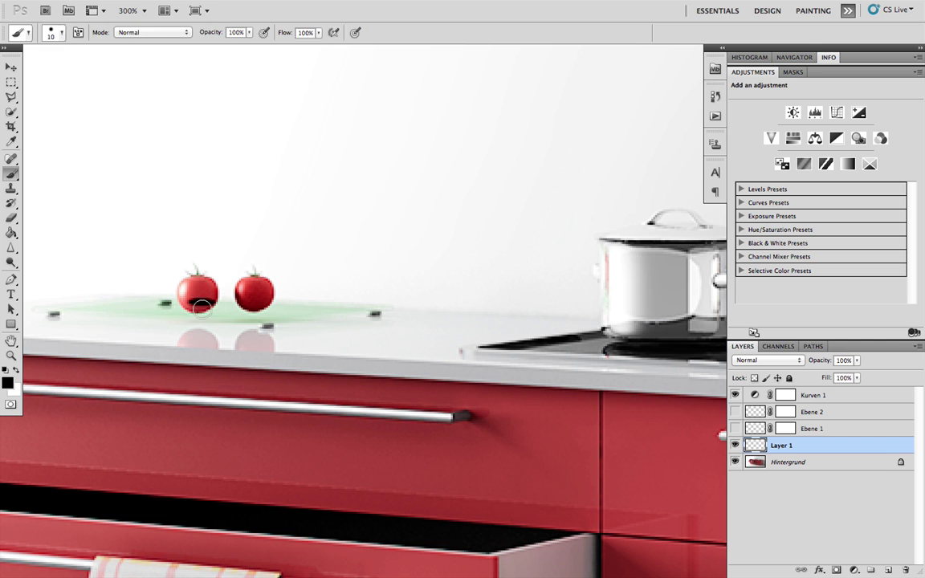
pyautogui.press('v')
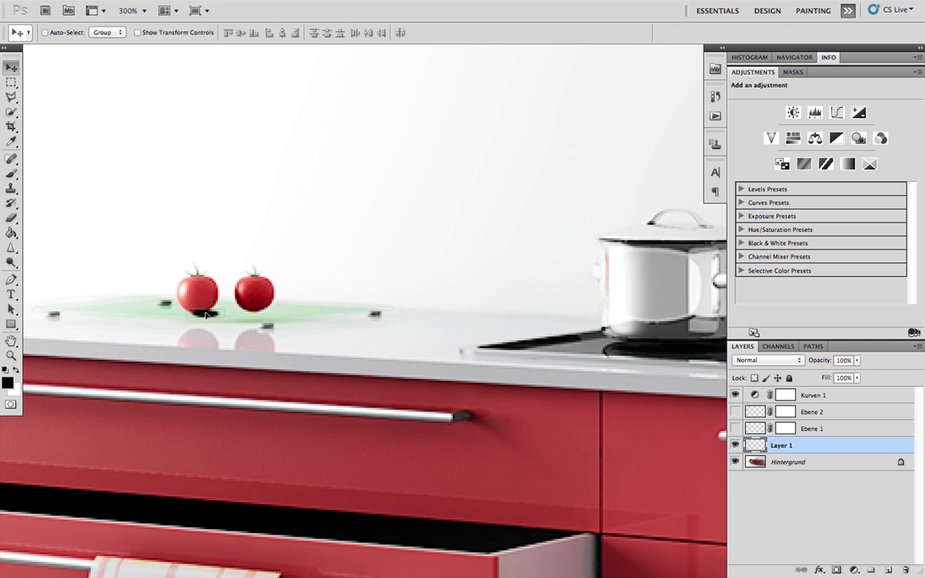
# Zoom in on the tomatoes and set the Eraser to 20 px with 96% hardness
pyautogui.hotkey('ctrl', '+')
pyautogui.hotkey('ctrl', '+')
pyautogui.hotkey('ctrl', '+')
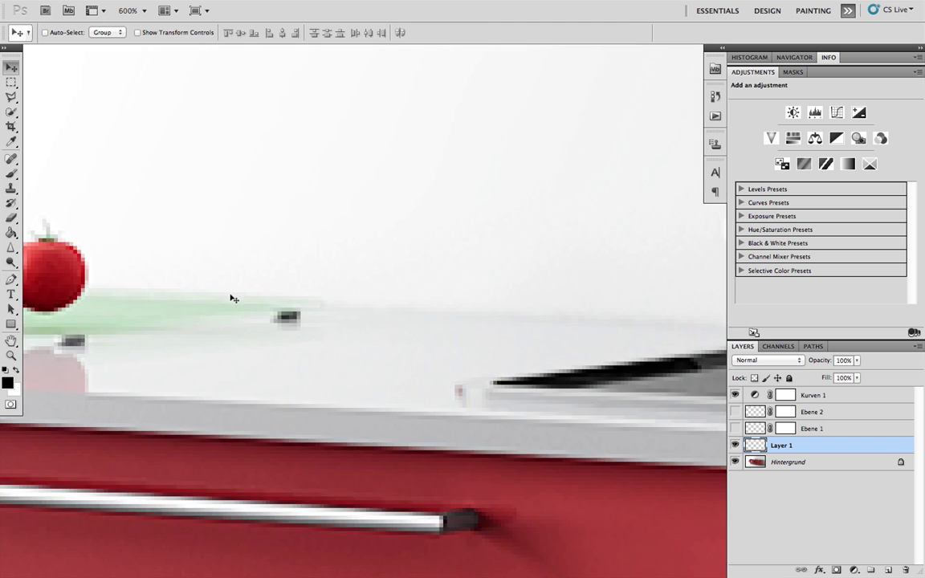
pyautogui.moveTo(206, 297); pyautogui.dragTo(264, 325)
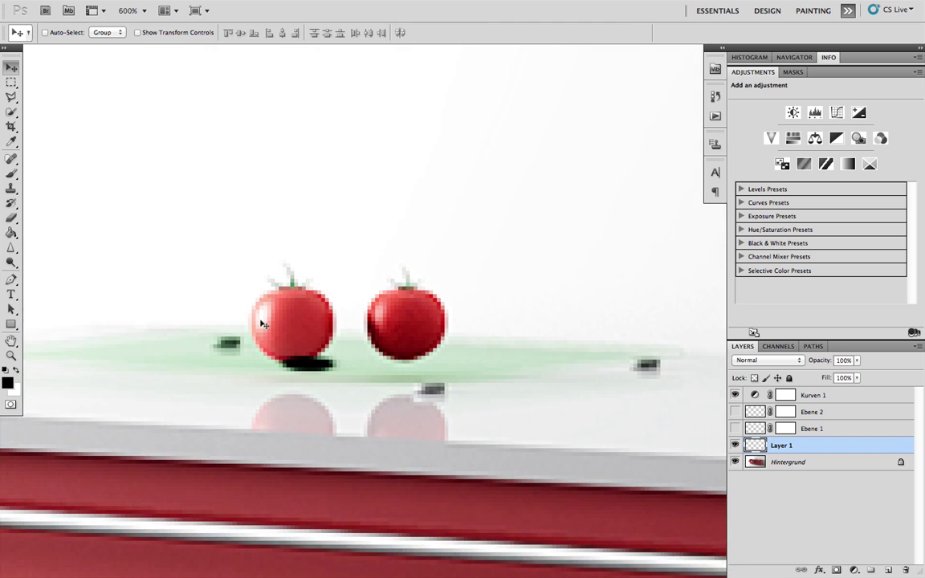
pyautogui.hotkey('ctrl', '+')
pyautogui.hotkey('ctrl', '+')
pyautogui.hotkey('ctrl', '+')
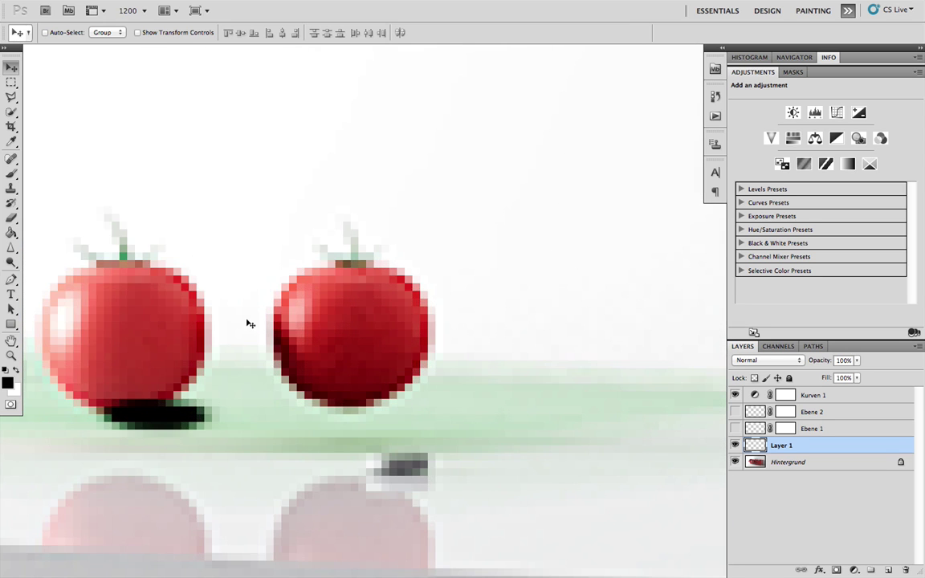
pyautogui.press('e')
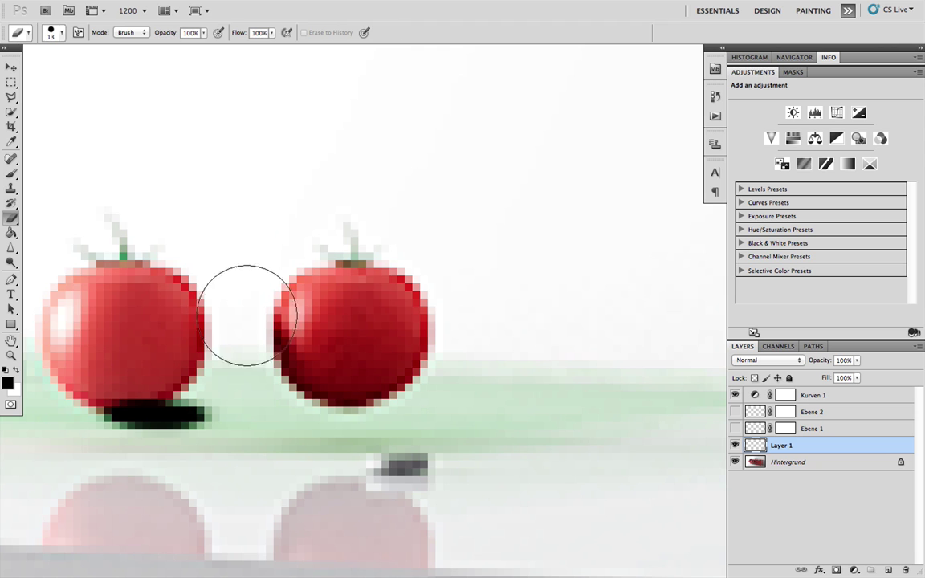
pyautogui.rightClick(132, 335)
pyautogui.moveTo(157, 358)
pyautogui.mouseDown()
pyautogui.moveTo(196, 355)
pyautogui.moveTo(176, 357)
pyautogui.mouseUp()
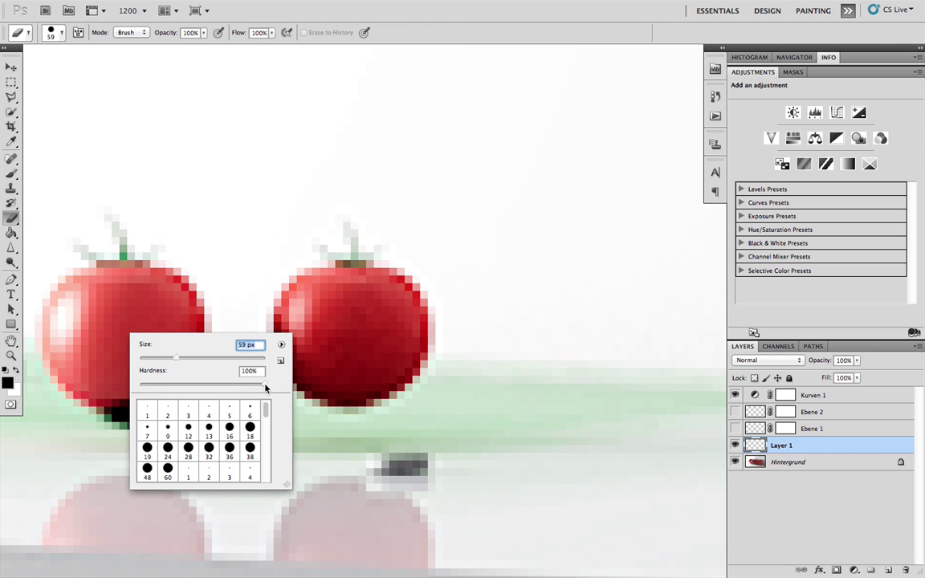
pyautogui.moveTo(265, 389); pyautogui.dragTo(263, 387)
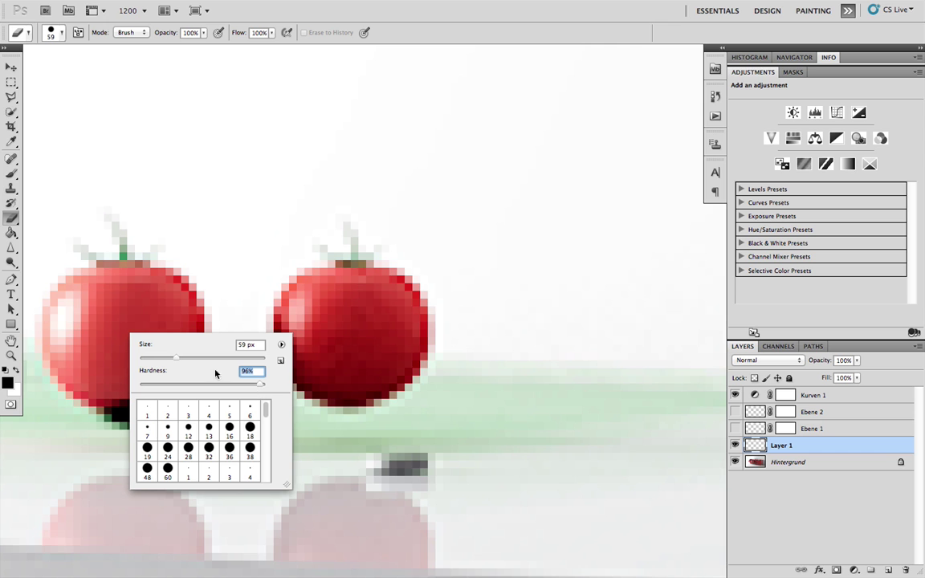
pyautogui.moveTo(175, 356); pyautogui.dragTo(152, 352)
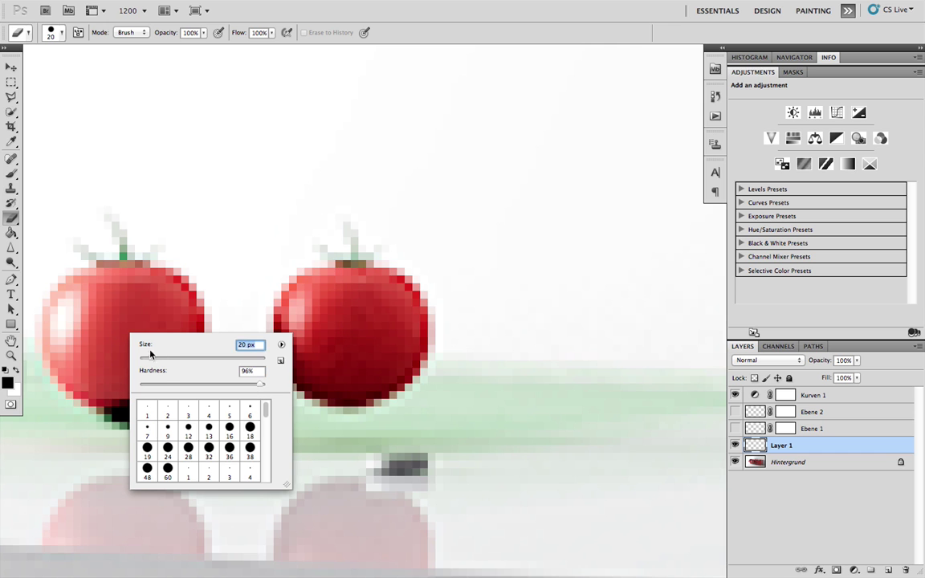
pyautogui.click(72, 309)
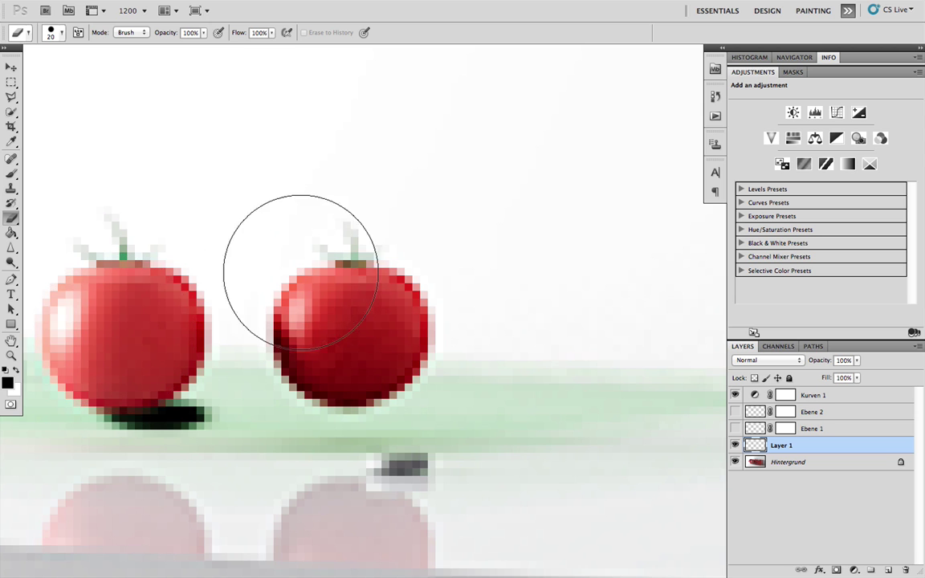
# Set the shadow layer's blend mode to Multiply at 35% opacity
pyautogui.click(797, 361)
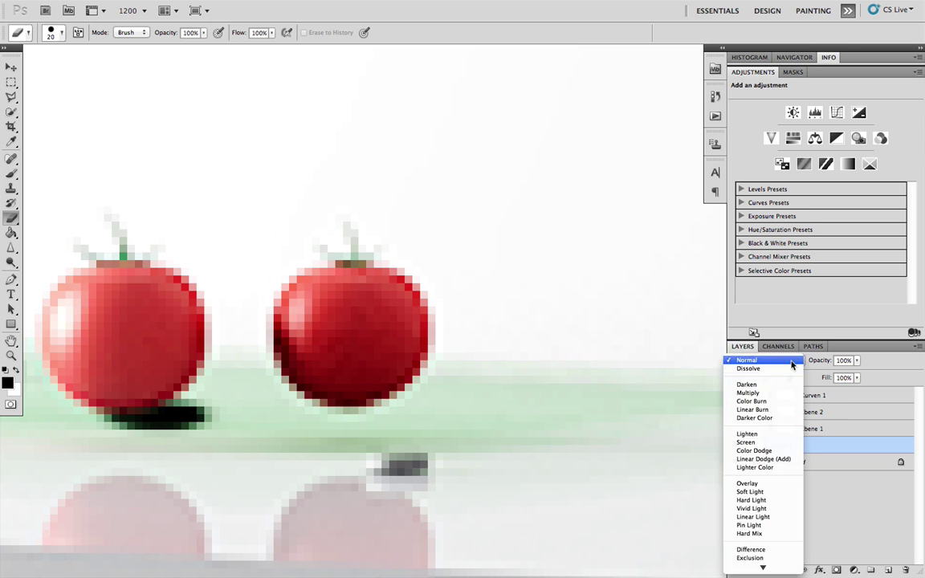
pyautogui.click(752, 392)
pyautogui.write('30')
pyautogui.press('Return')
pyautogui.moveTo(814, 362); pyautogui.dragTo(819, 361)
pyautogui.scroll(-3, 484, 303)
pyautogui.scroll(-4, 484, 303)
pyautogui.press('v')
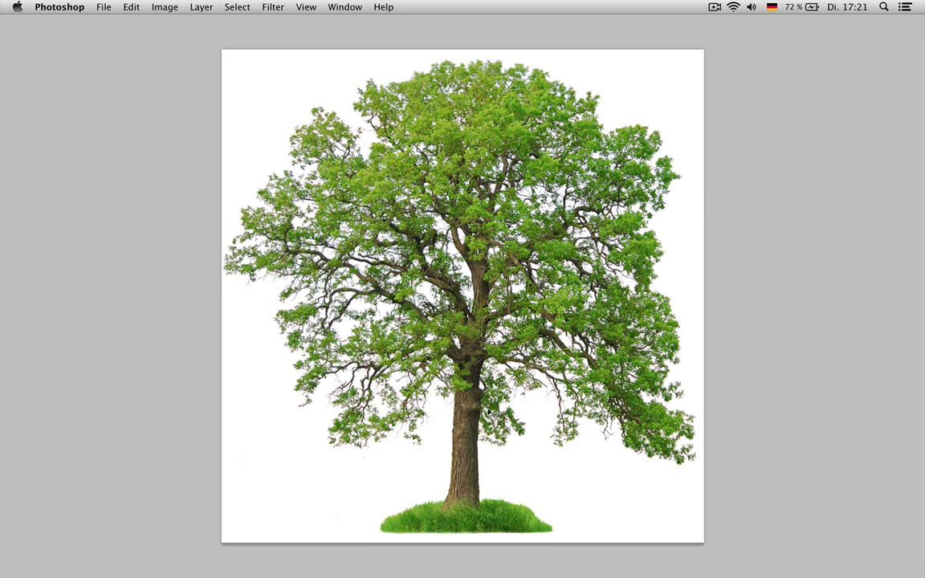
# Load the tree image's RGB luminosity as a selection, invert it, and paste the tree into the wall image
pyautogui.press('Tab')
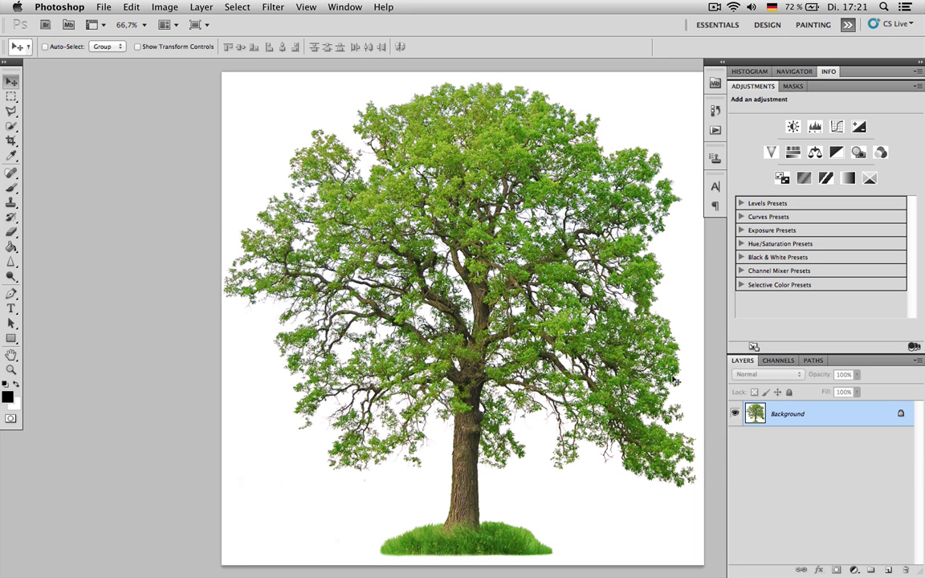
pyautogui.click(776, 362)
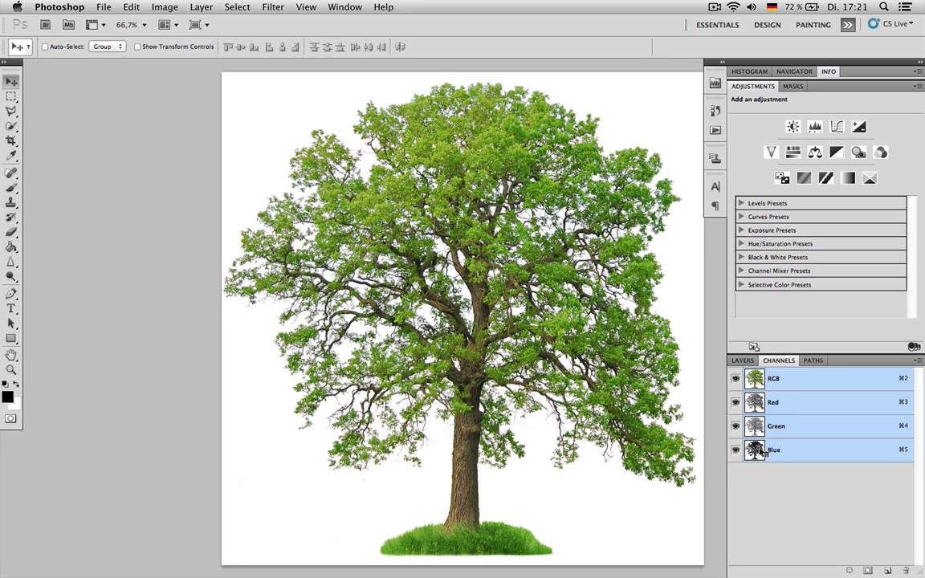
pyautogui.press('super+alt+2')
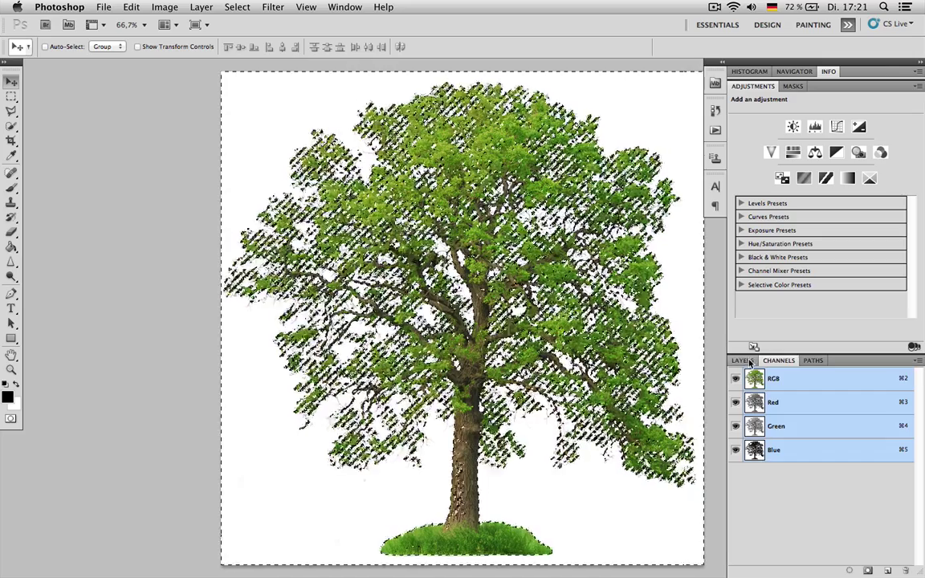
pyautogui.press('F7')
pyautogui.click(237, 7)
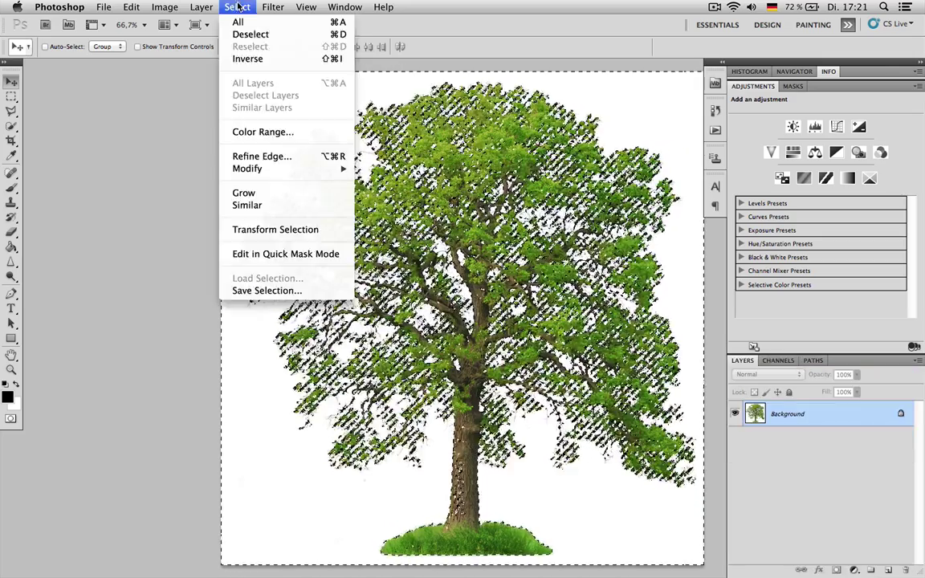
pyautogui.click(255, 57)
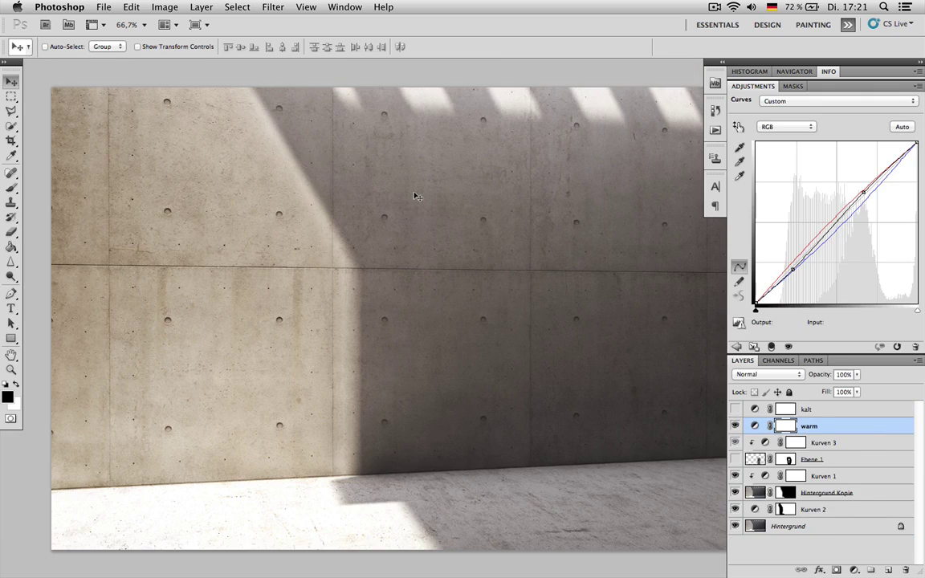
pyautogui.press('super+v')
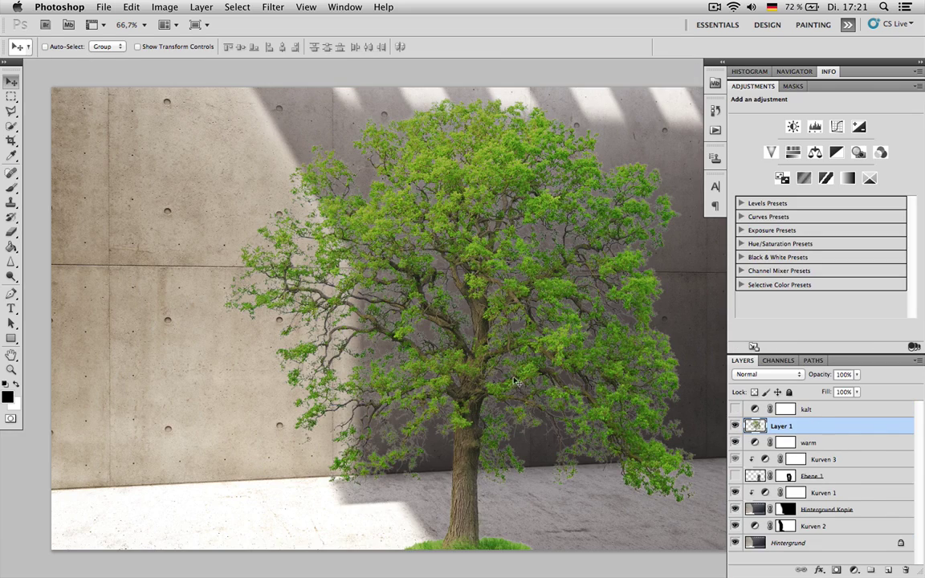
# Move the tree to the wall's left edge and give it a #3a3431 Color Overlay
pyautogui.moveTo(443, 328); pyautogui.dragTo(126, 377)
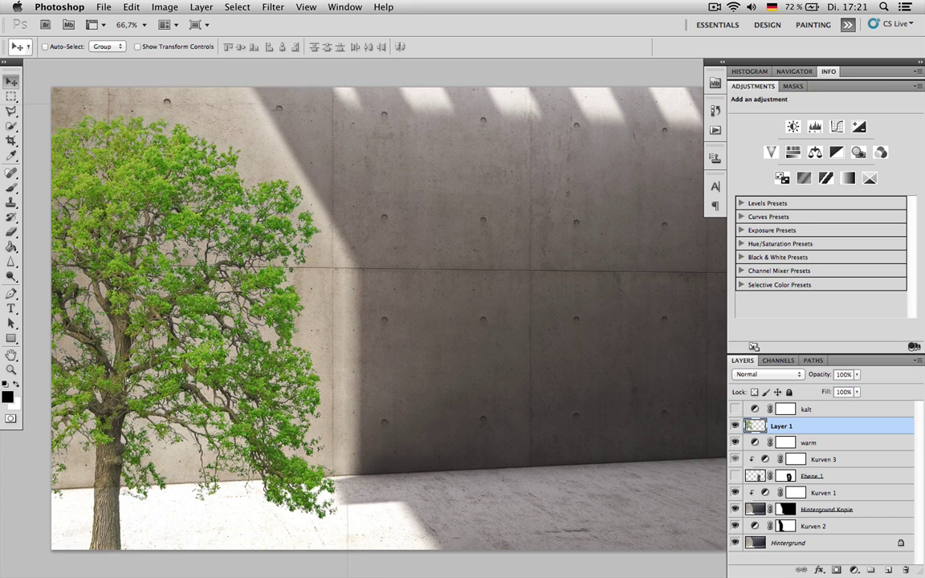
pyautogui.doubleClick(827, 427)
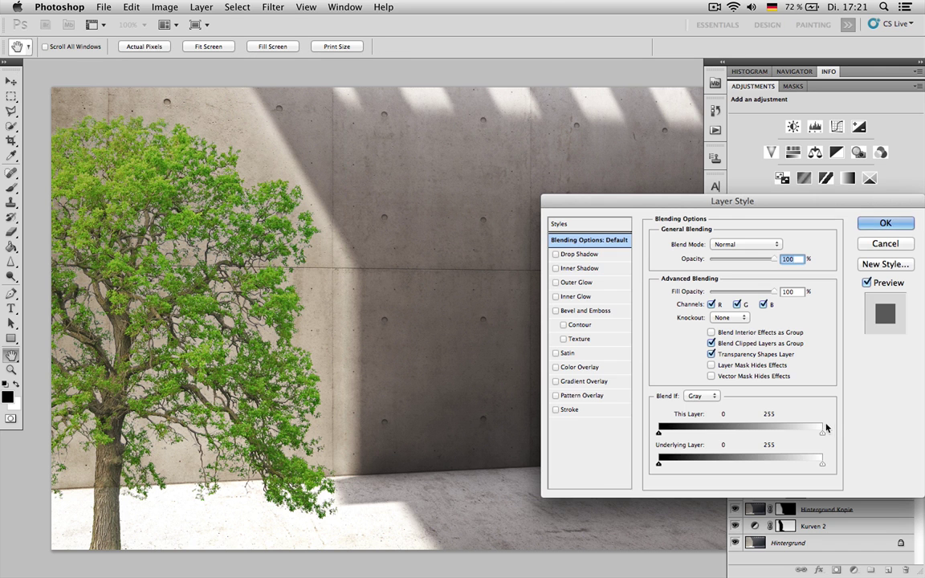
pyautogui.click(555, 368)
pyautogui.click(780, 245)
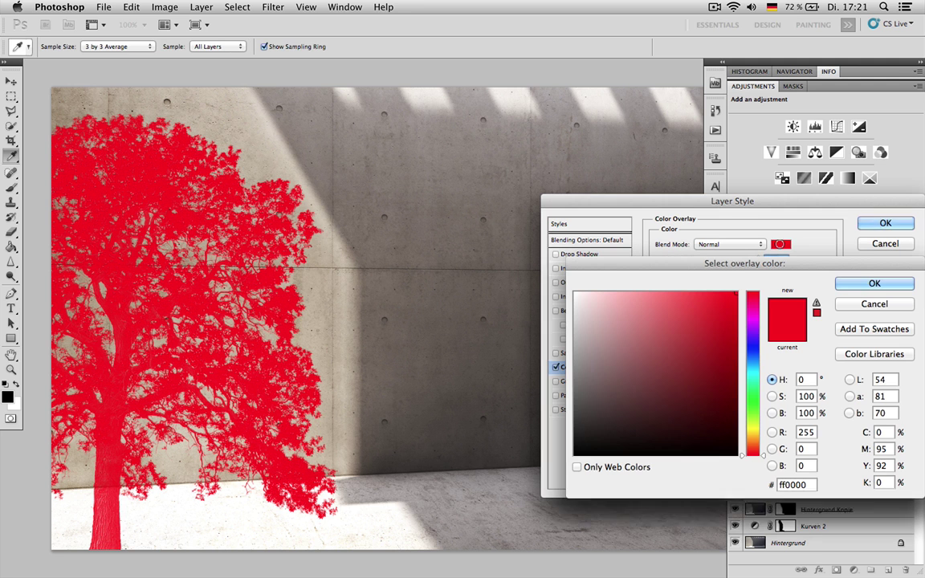
pyautogui.click(494, 212)
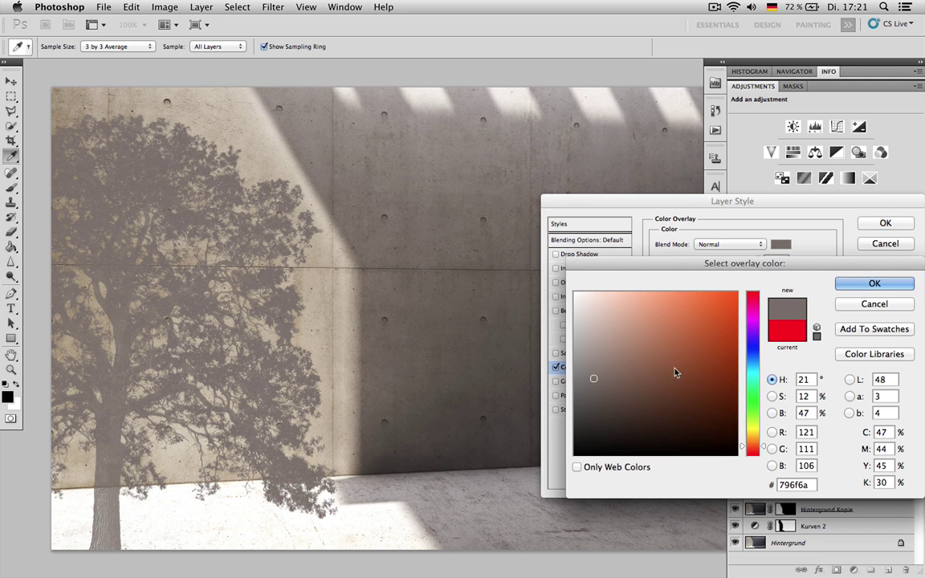
pyautogui.click(599, 418)
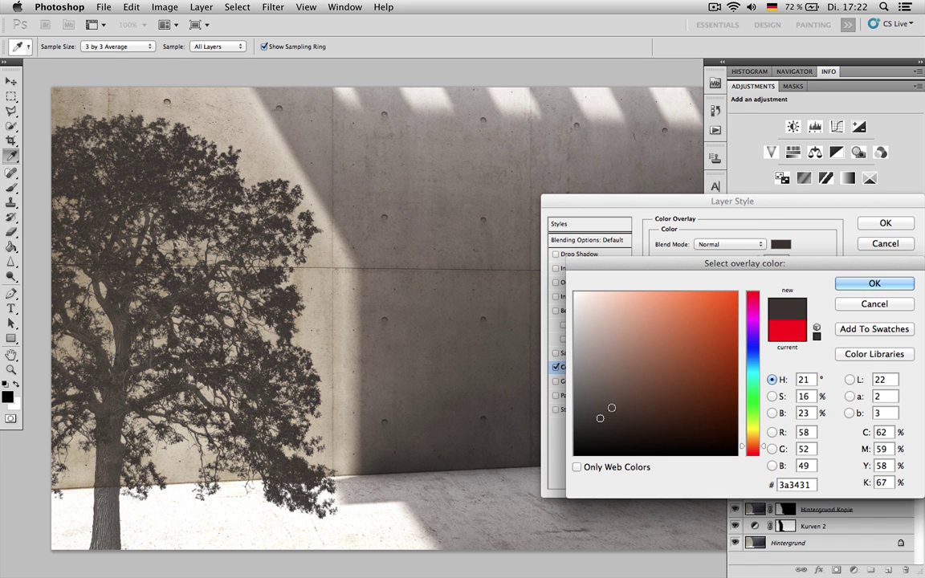
pyautogui.click(874, 284)
pyautogui.click(885, 223)
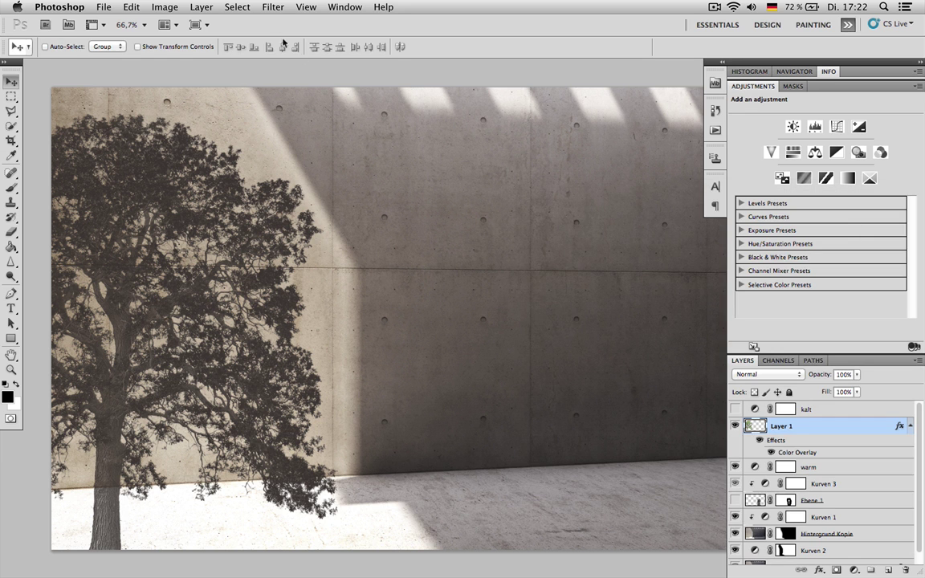
# Apply an 18.3 px Gaussian Blur to the tree, set it to 81% opacity, and reposition it
pyautogui.click(273, 7)
pyautogui.moveTo(339, 146)
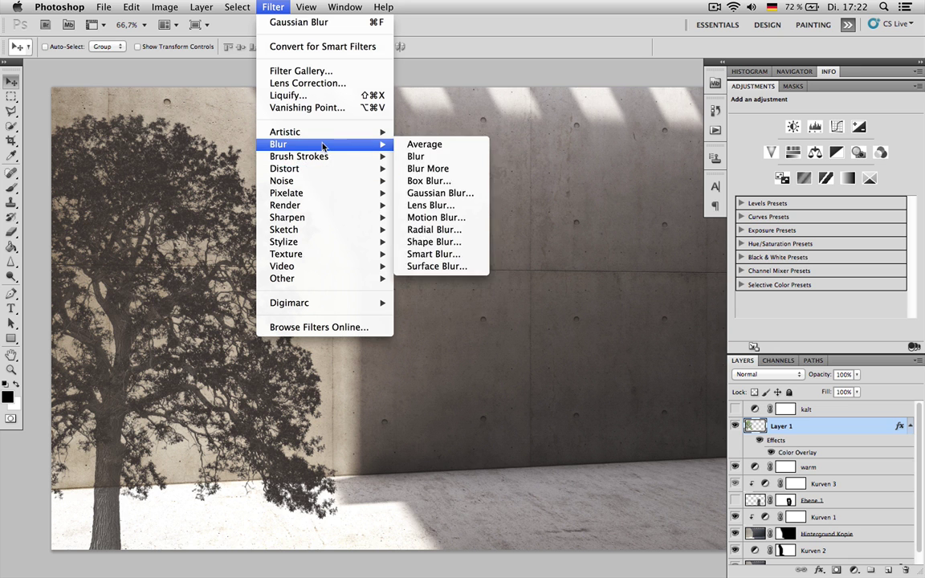
pyautogui.click(438, 192)
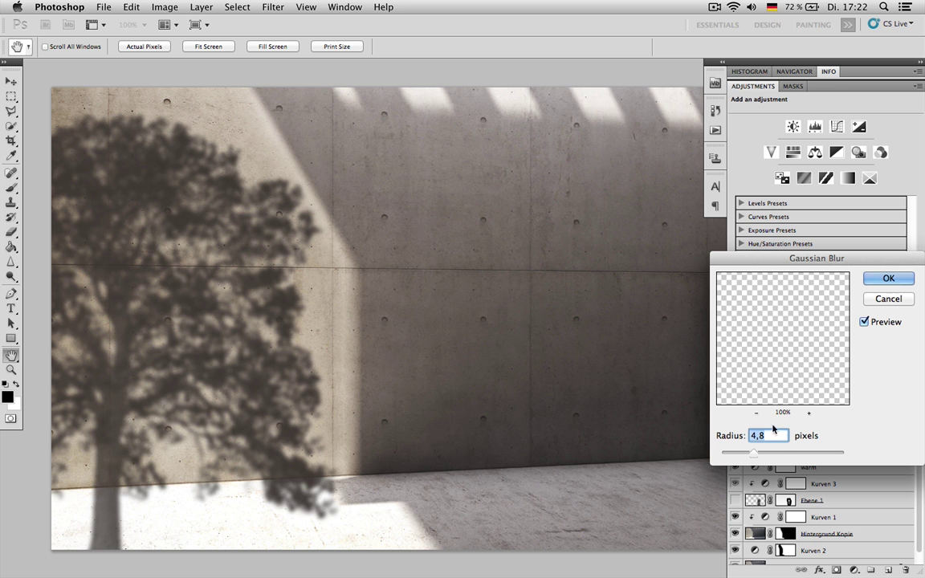
pyautogui.write('8,6')
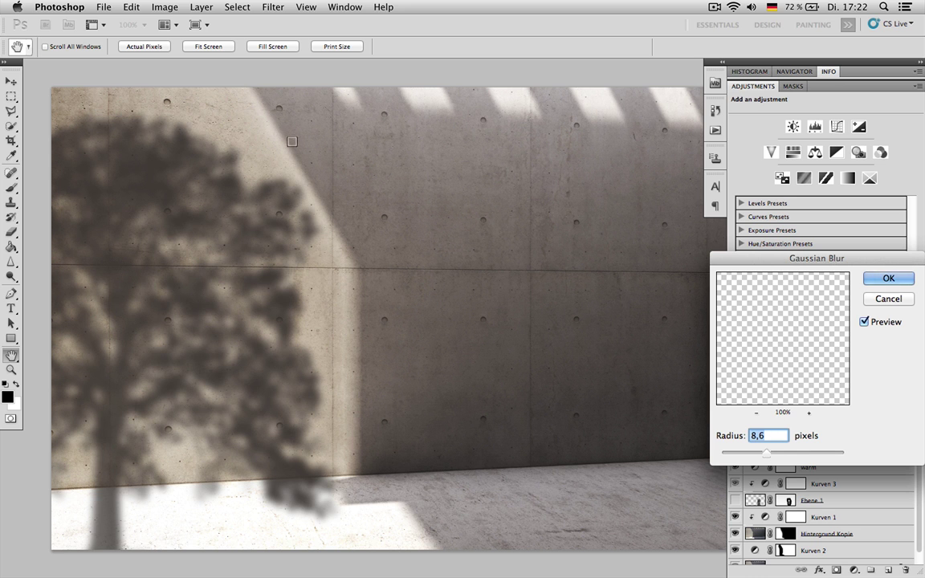
pyautogui.moveTo(766, 454)
pyautogui.mouseDown()
pyautogui.moveTo(790, 455)
pyautogui.moveTo(765, 457)
pyautogui.mouseUp()
pyautogui.click(890, 278)
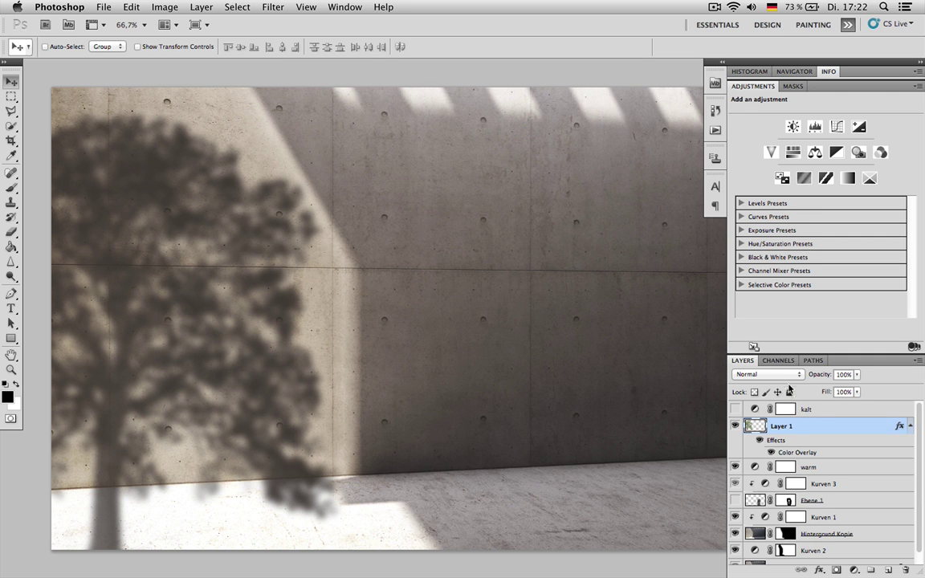
pyautogui.moveTo(818, 377); pyautogui.dragTo(823, 377)
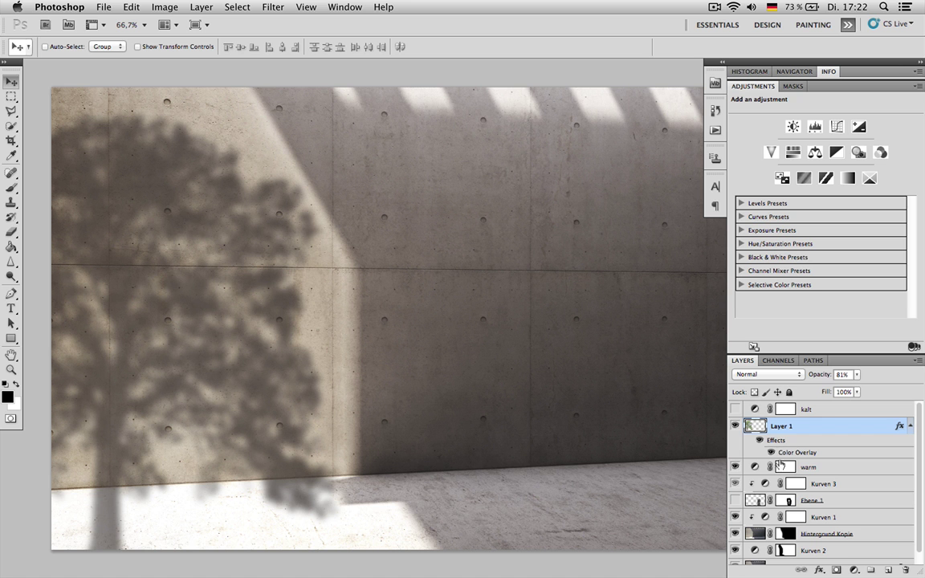
pyautogui.moveTo(270, 368); pyautogui.dragTo(184, 343)
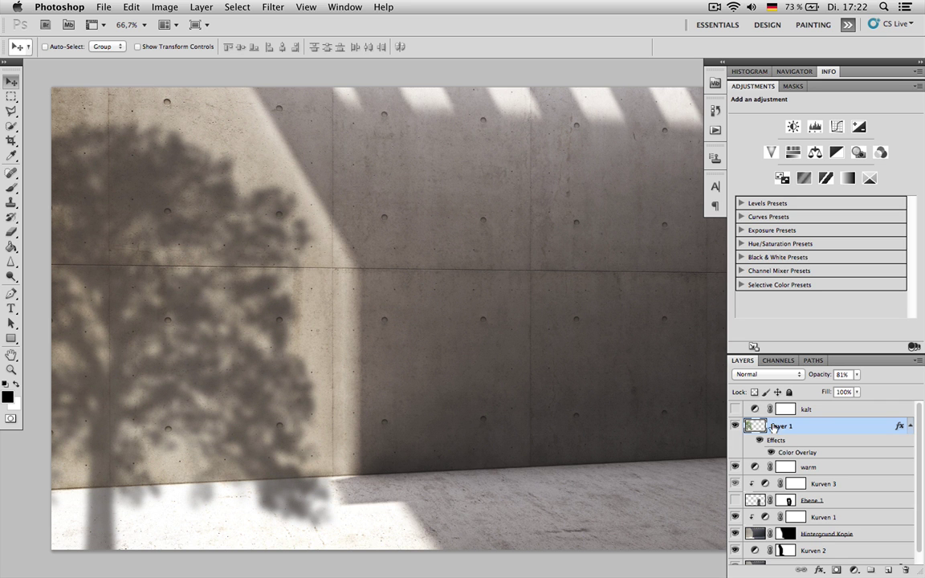
# Change the tree shadow's Color Overlay to the warmer dark red-brown #392c27
pyautogui.doubleClick(785, 454)
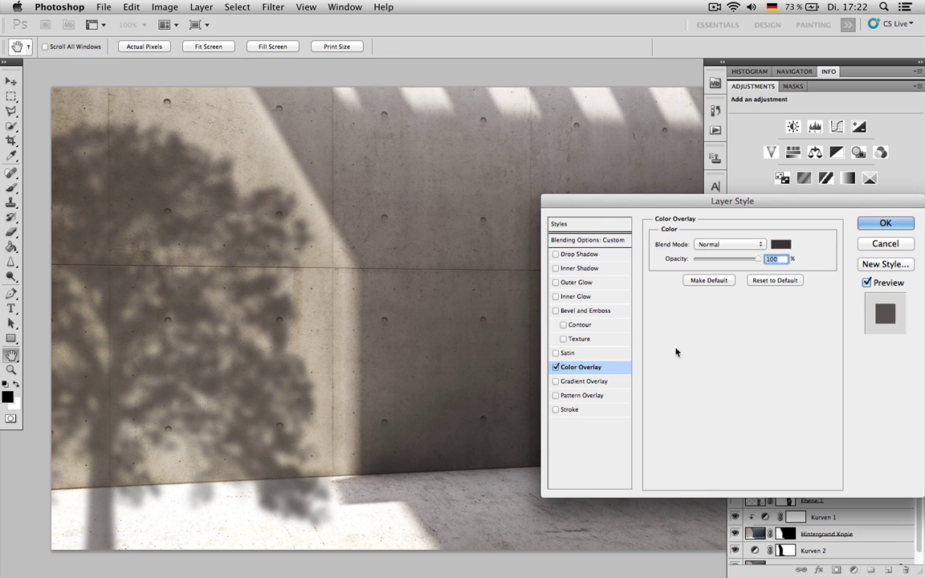
pyautogui.click(781, 245)
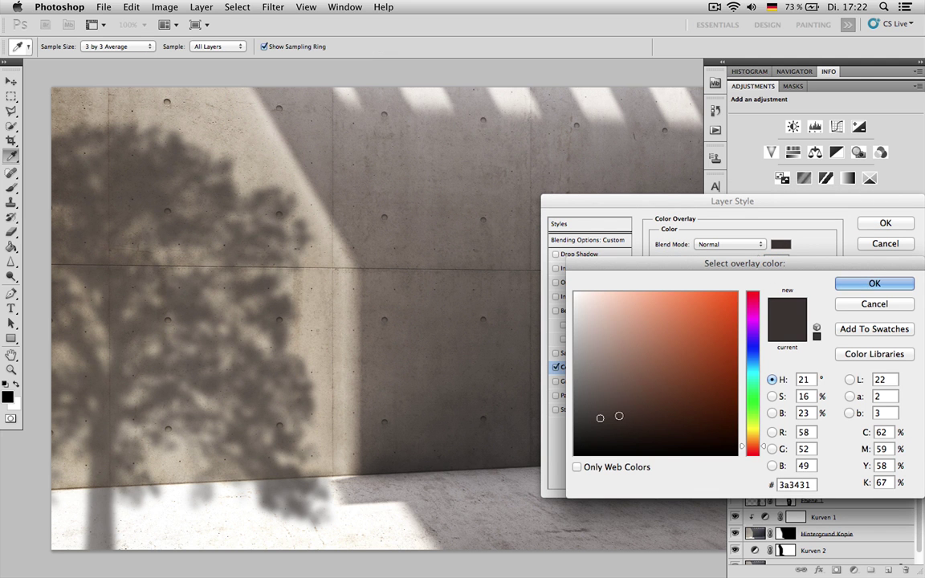
pyautogui.moveTo(619, 415); pyautogui.dragTo(630, 414)
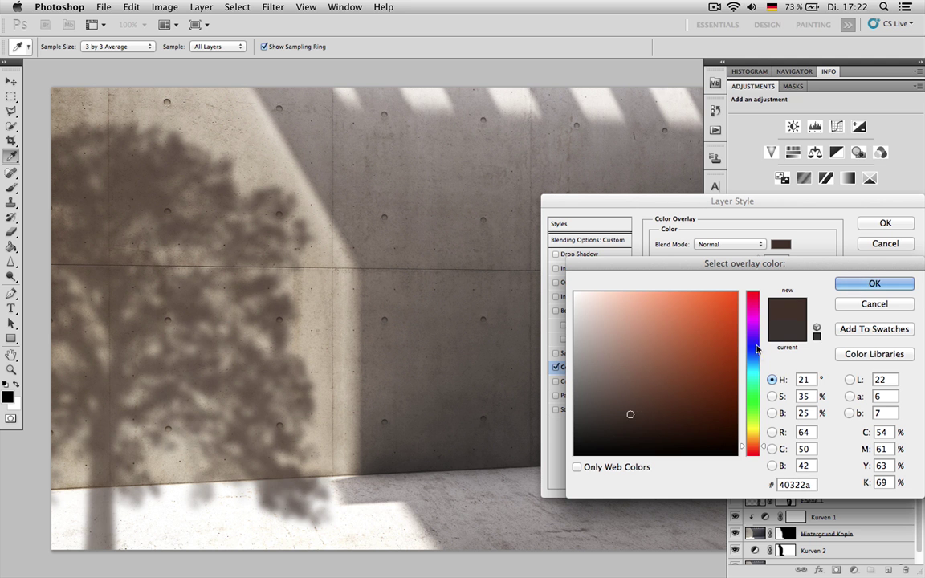
pyautogui.click(756, 356)
pyautogui.moveTo(638, 401)
pyautogui.mouseDown()
pyautogui.moveTo(639, 383)
pyautogui.moveTo(638, 419)
pyautogui.moveTo(615, 426)
pyautogui.mouseUp()
pyautogui.click(752, 441)
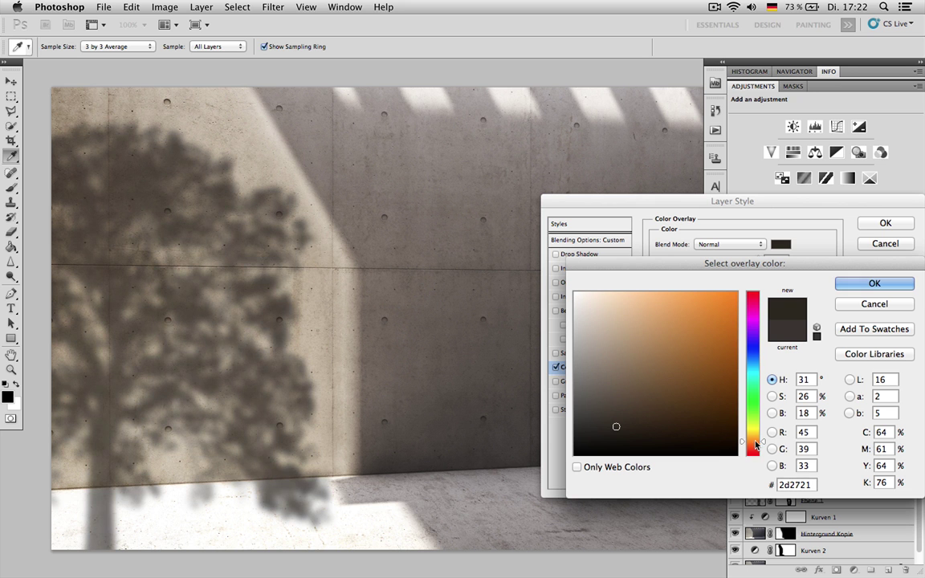
pyautogui.click(622, 419)
pyautogui.hotkey('shift', 'Down')
pyautogui.press('Down')
pyautogui.press('Down')
pyautogui.press('Down')
pyautogui.press('Down')
pyautogui.click(625, 418)
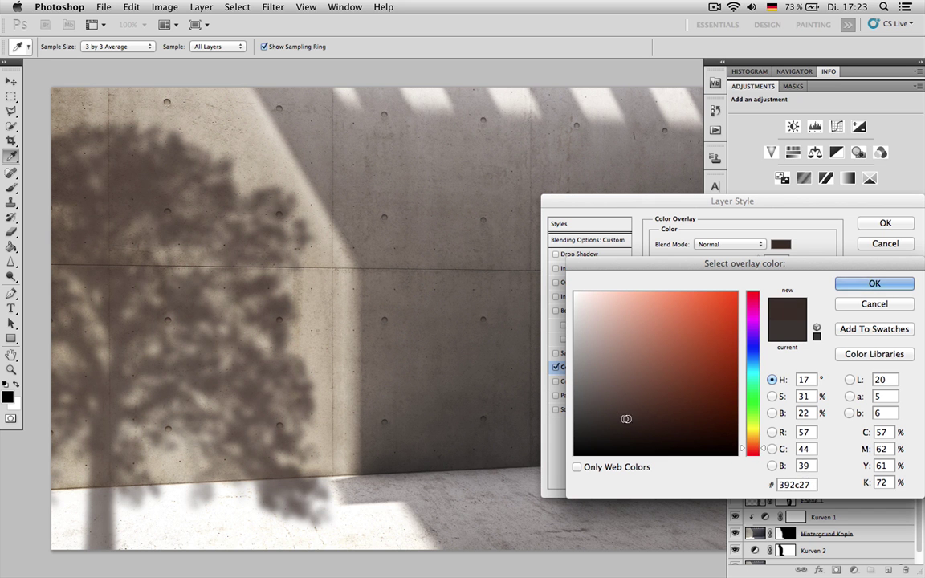
pyautogui.click(874, 282)
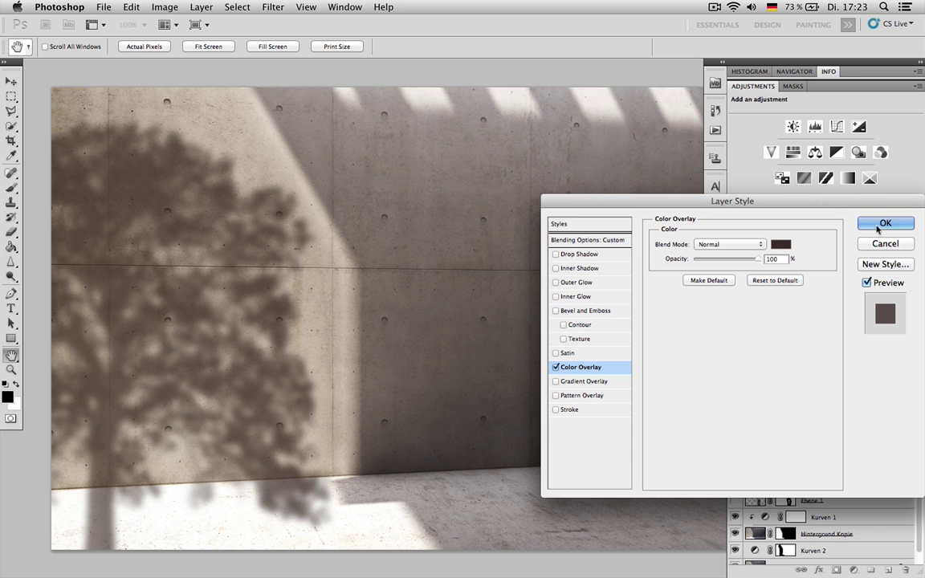
# Apply the overlay, then lasso the floor shadow strip and skew it to match the floor perspective
pyautogui.click(883, 224)
pyautogui.press('l')
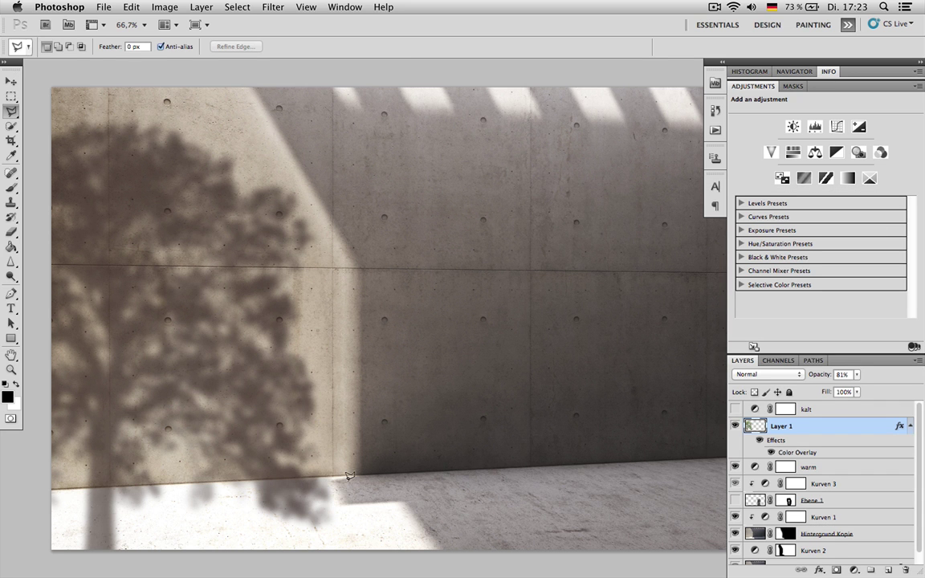
pyautogui.click(335, 478)
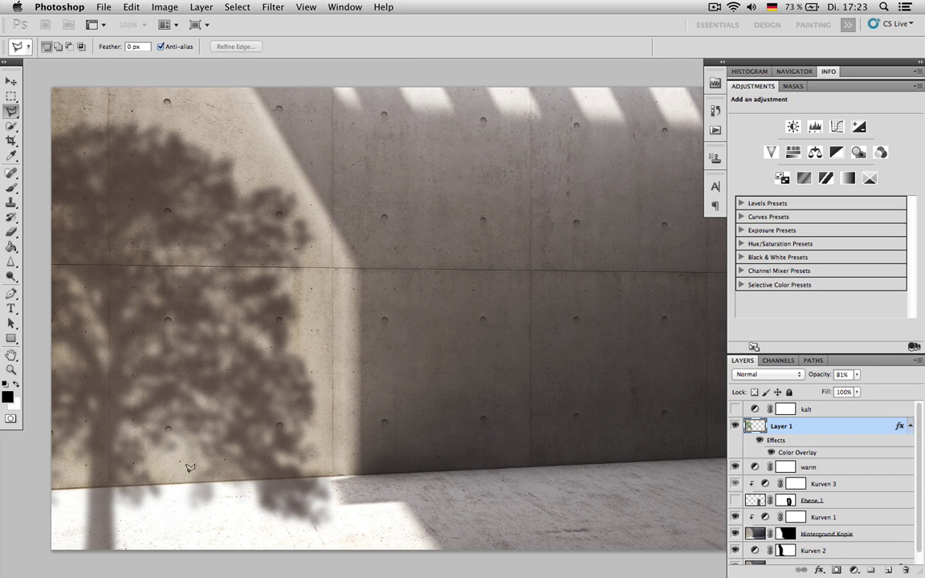
pyautogui.click(26, 491)
pyautogui.click(41, 554)
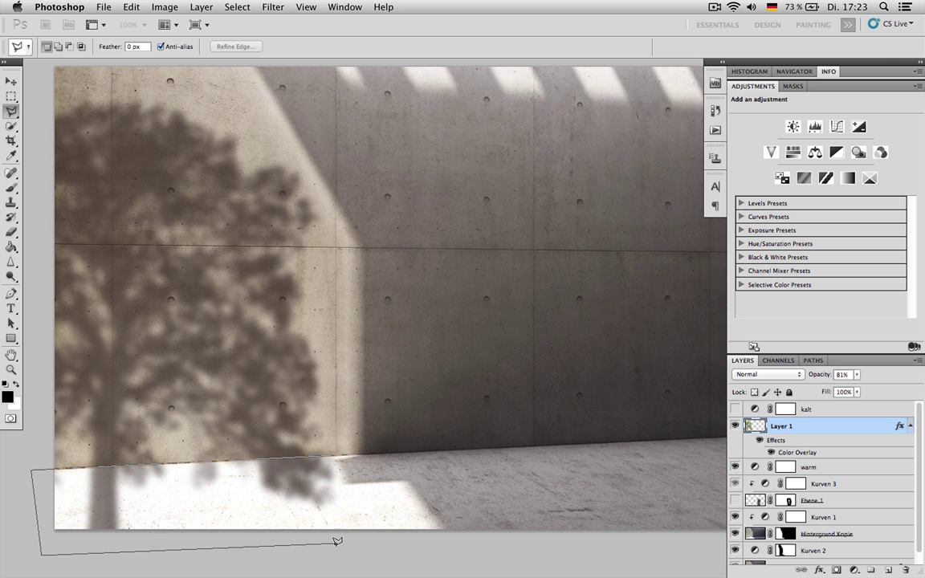
pyautogui.click(347, 540)
pyautogui.click(347, 466)
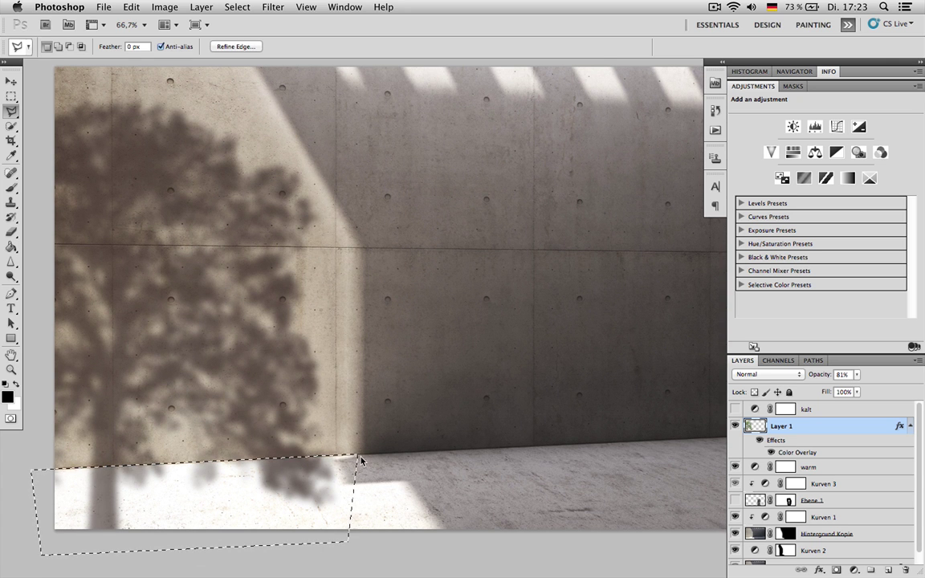
pyautogui.press('super+t')
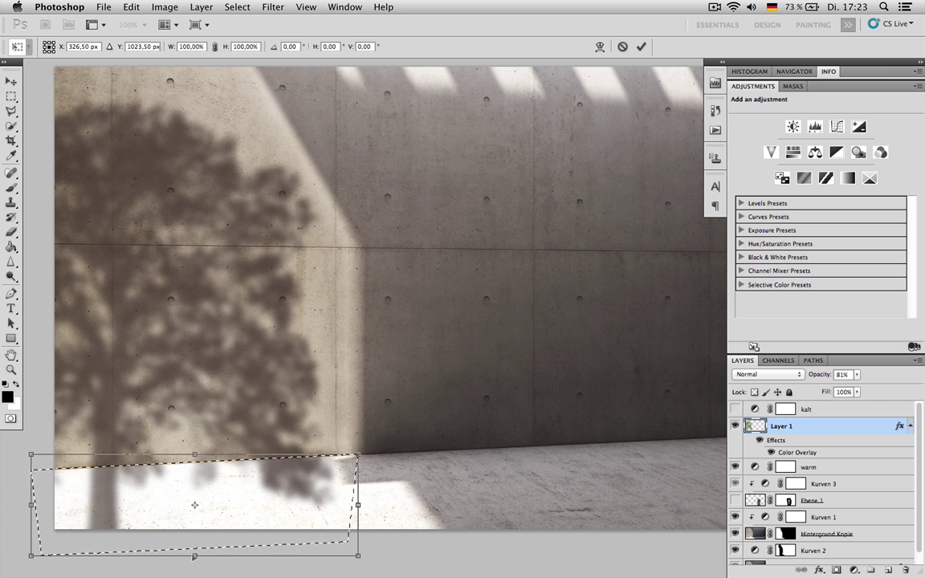
pyautogui.moveTo(195, 556); pyautogui.dragTo(155, 547)
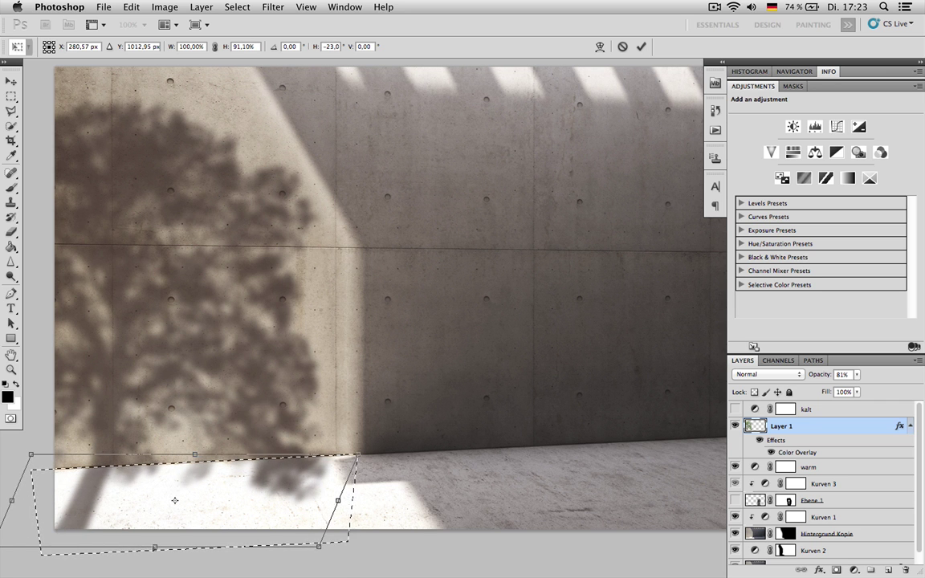
pyautogui.press('Return')
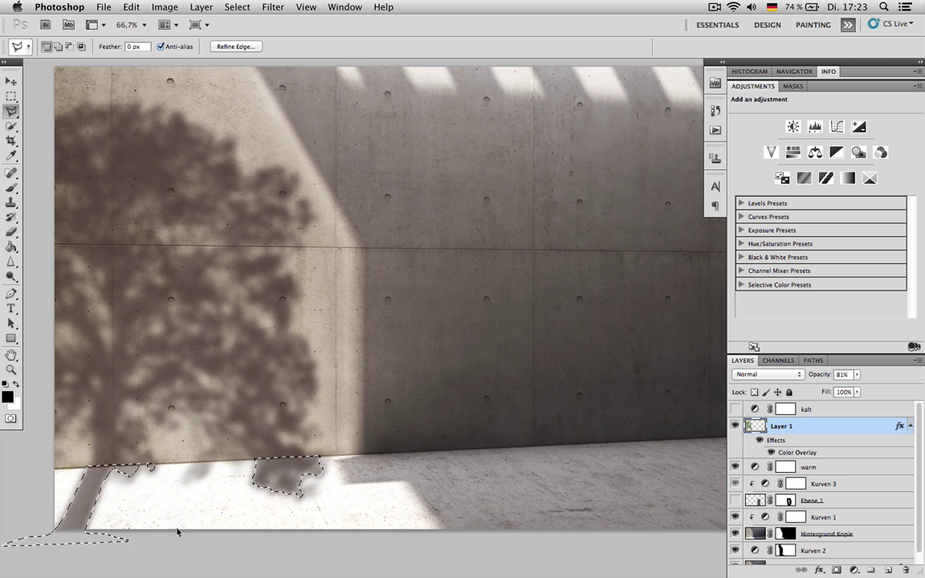
pyautogui.press('super+d')
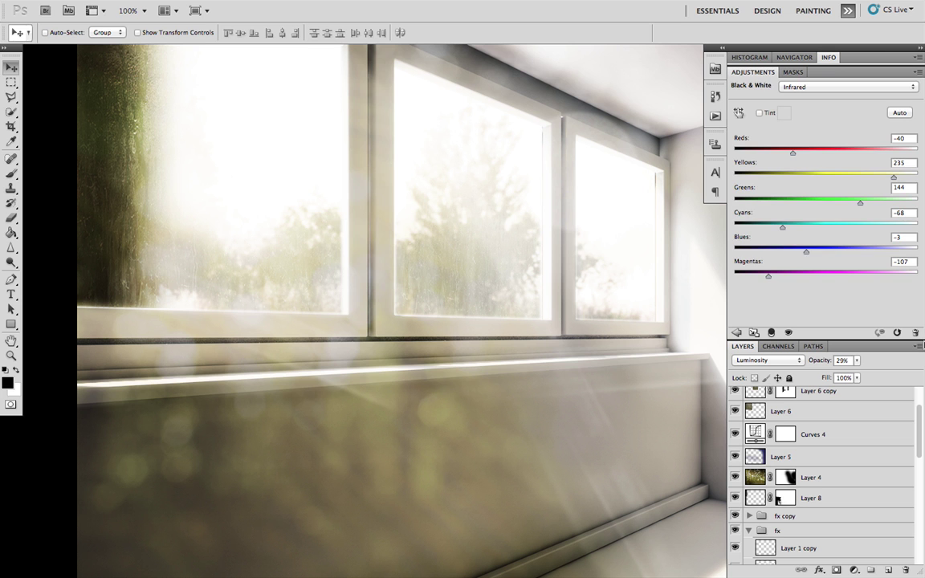
# Hide Black & White 1, the three Layer 6 layers and Layer 3 copy
pyautogui.moveTo(545, 313); pyautogui.dragTo(521, 329)
pyautogui.scroll(2, 886, 433)
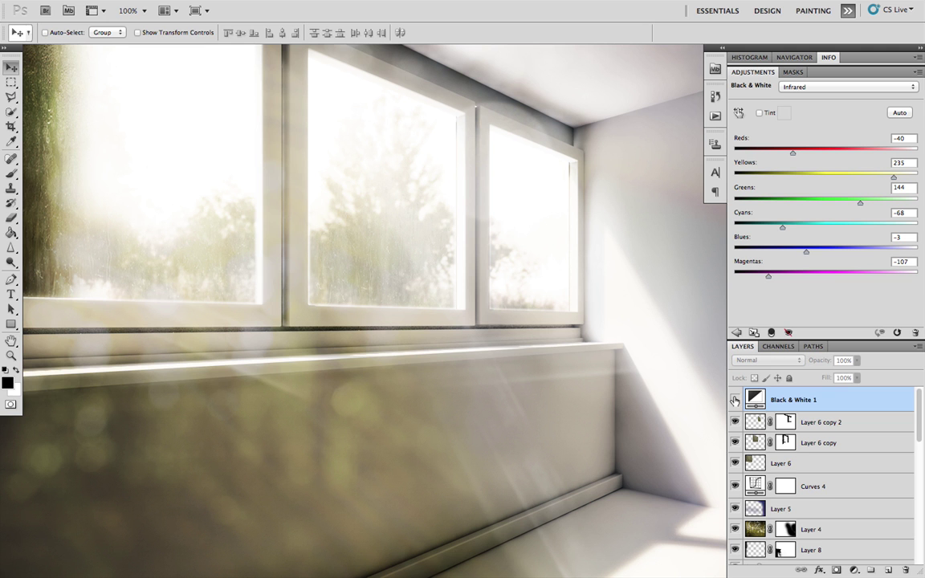
pyautogui.click(734, 400)
pyautogui.moveTo(735, 421); pyautogui.dragTo(734, 544)
pyautogui.scroll(-1, 734, 498)
pyautogui.scroll(-1, 734, 498)
pyautogui.scroll(-4, 737, 497)
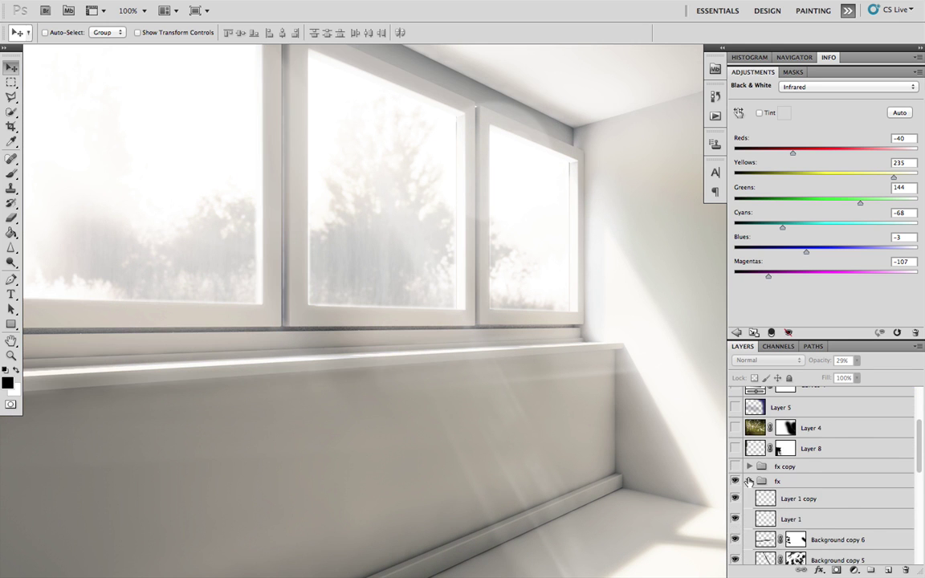
pyautogui.click(749, 480)
pyautogui.click(735, 498)
# Hide Curves 1, Color Balance 1, Background copies 3 and 2, Layer 7, Background copy and Layer 2
pyautogui.scroll(-1, 736, 499)
pyautogui.click(735, 499)
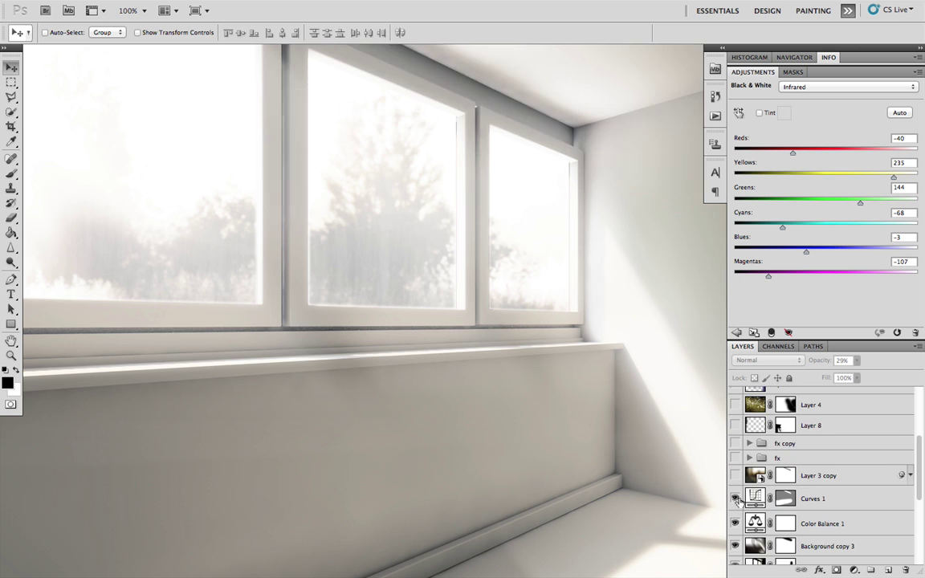
pyautogui.moveTo(735, 499); pyautogui.dragTo(735, 546)
pyautogui.scroll(-2, 735, 514)
pyautogui.click(737, 512)
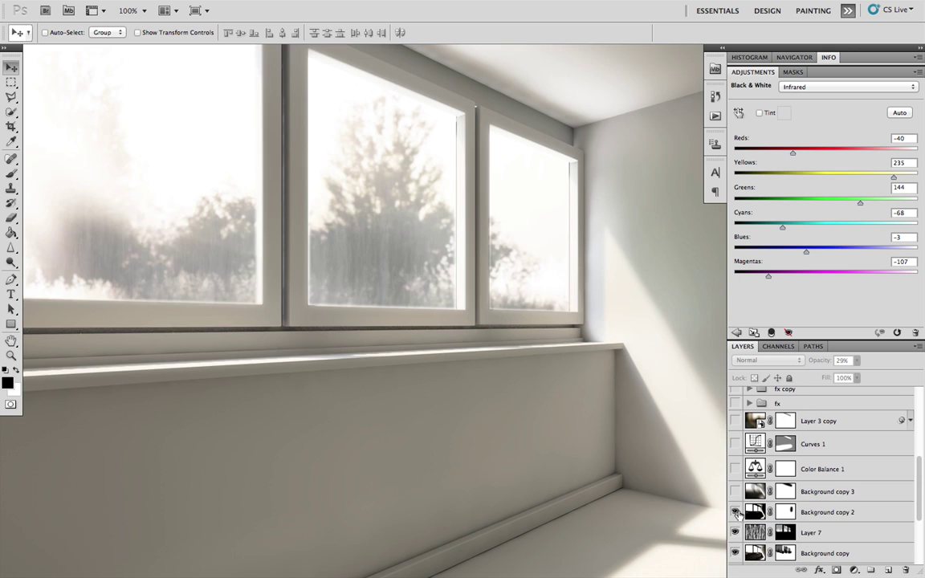
pyautogui.click(736, 512)
pyautogui.scroll(-2, 753, 504)
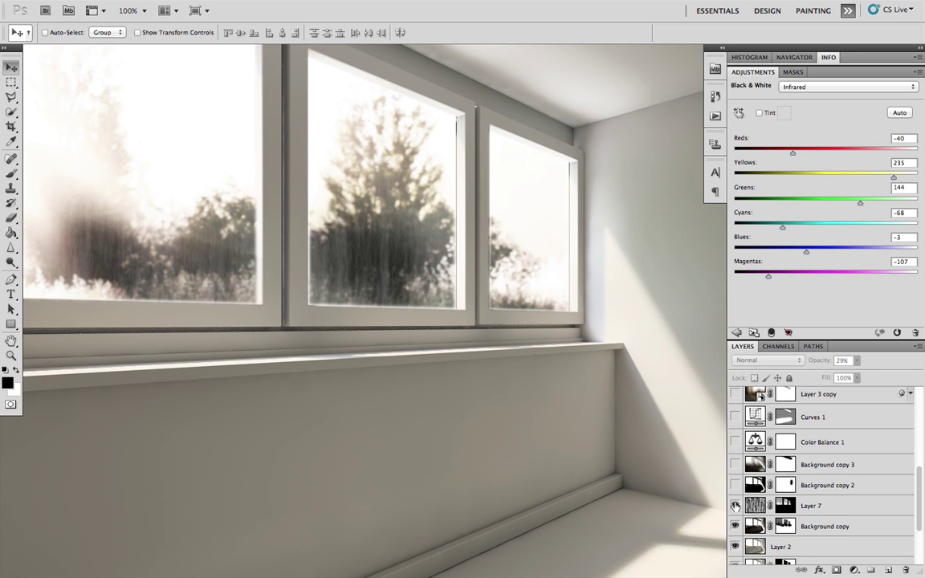
pyautogui.click(736, 490)
pyautogui.scroll(-1, 771, 505)
pyautogui.scroll(-1, 800, 520)
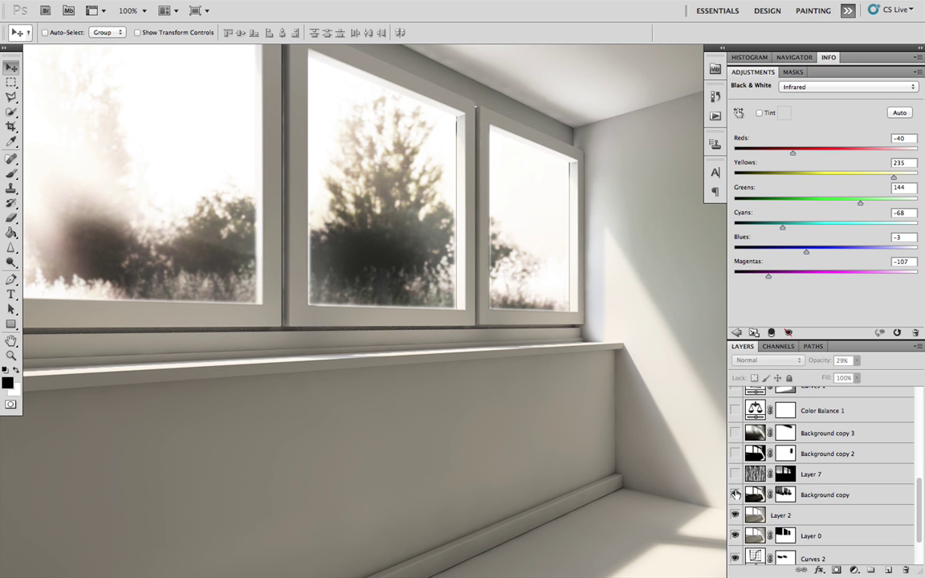
pyautogui.click(735, 495)
pyautogui.scroll(-2, 735, 506)
pyautogui.click(735, 502)
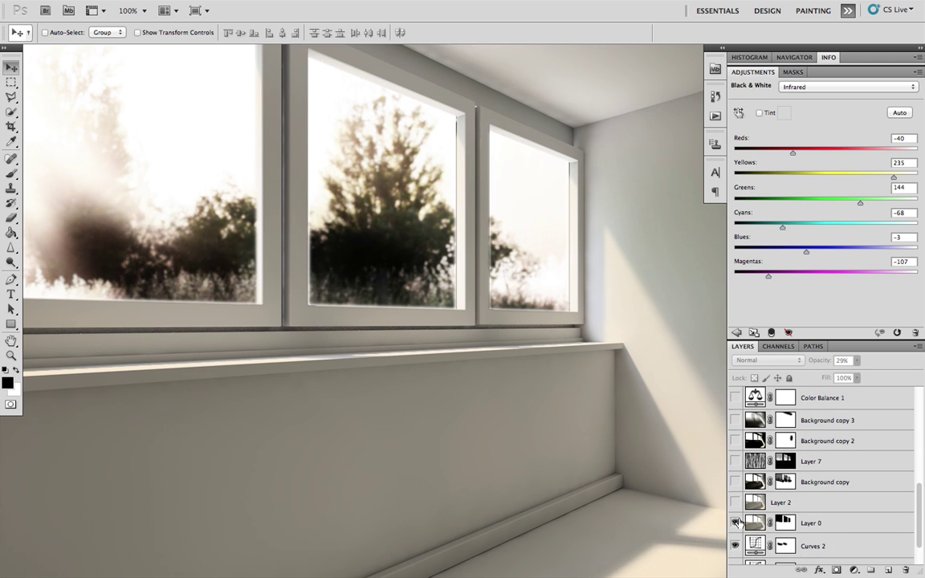
pyautogui.scroll(-2, 740, 530)
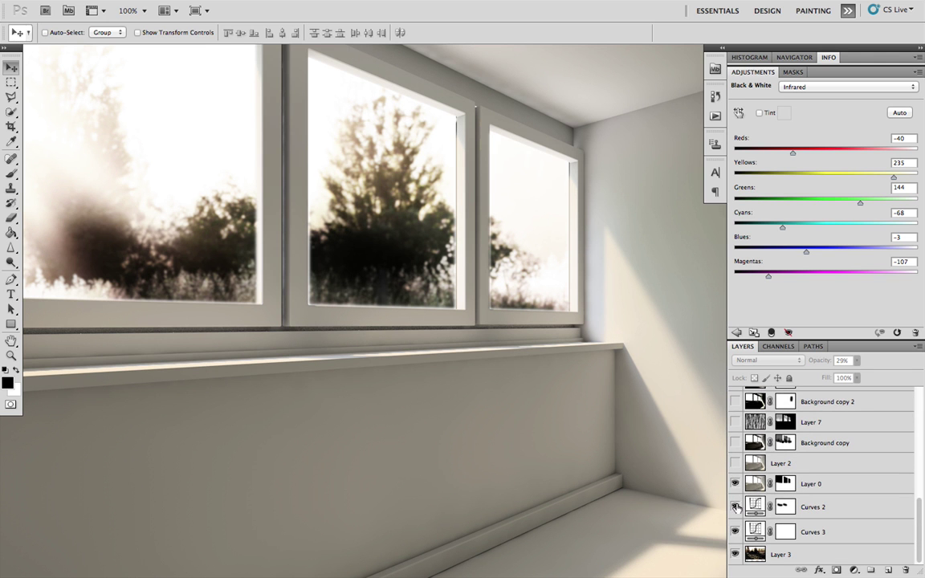
# Isolate Layer 0 and disable its layer mask so the windows turn white
pyautogui.click(735, 483)
pyautogui.rightClick(785, 483)
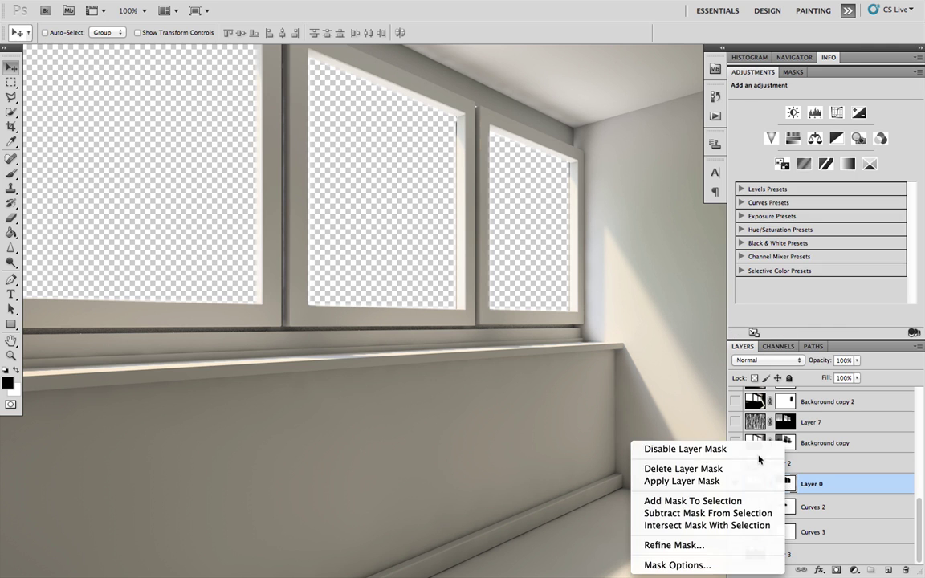
pyautogui.click(684, 449)
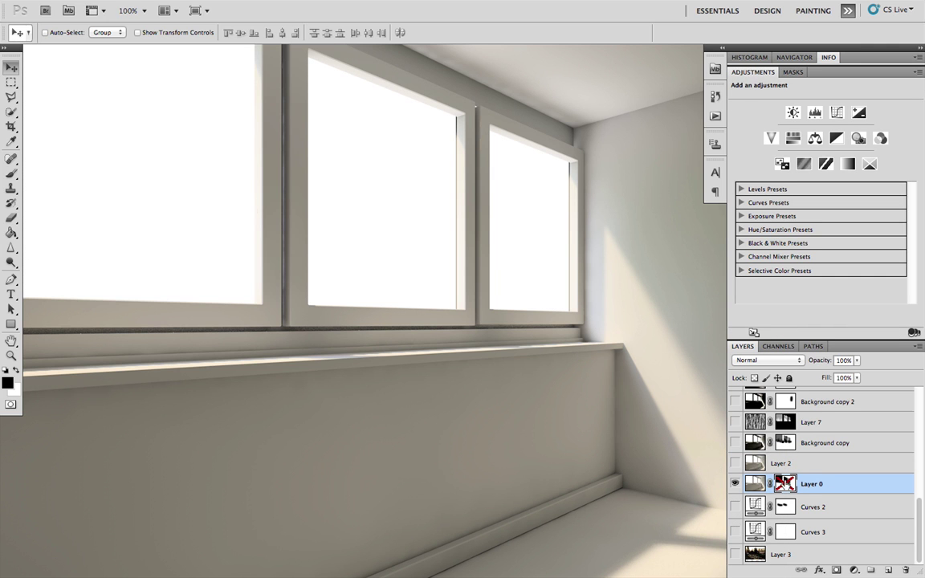
pyautogui.rightClick(784, 484)
pyautogui.click(749, 446)
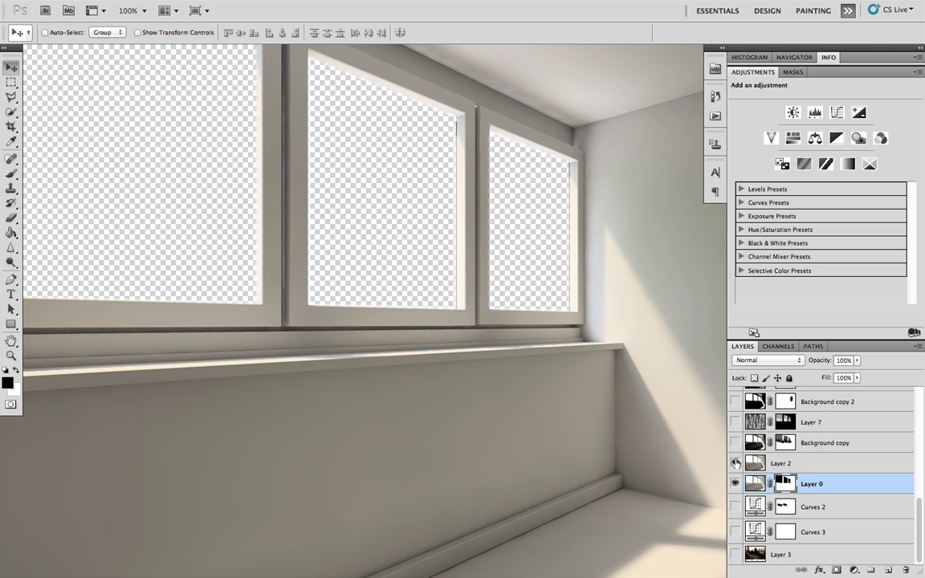
pyautogui.rightClick(787, 482)
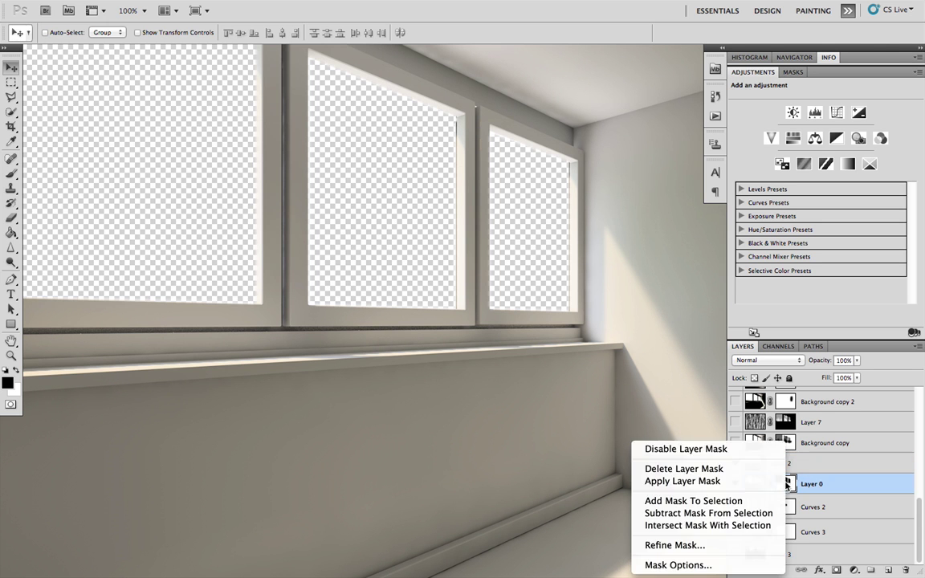
pyautogui.click(684, 449)
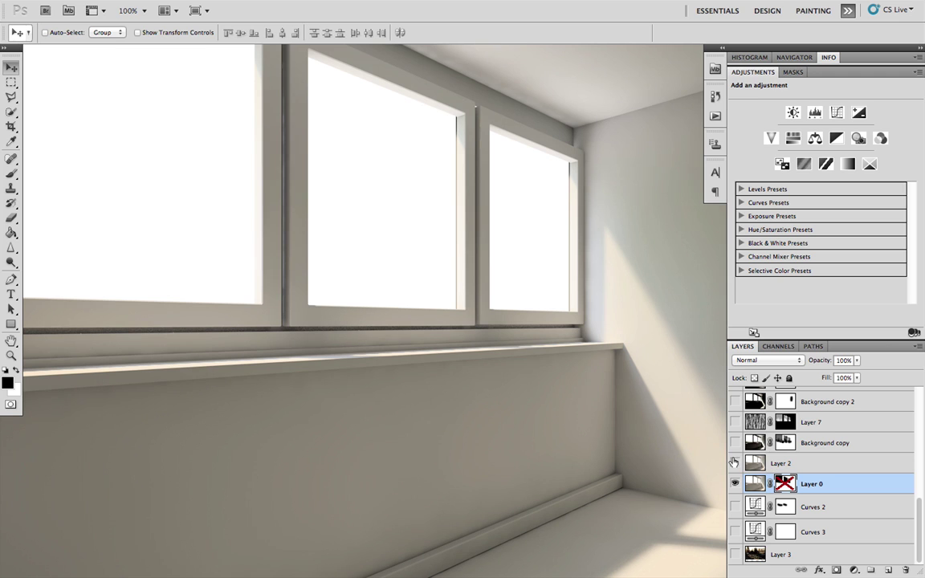
# Check Layer 2's opacity and turn Background copy back on, comparing it on and off
pyautogui.click(735, 463)
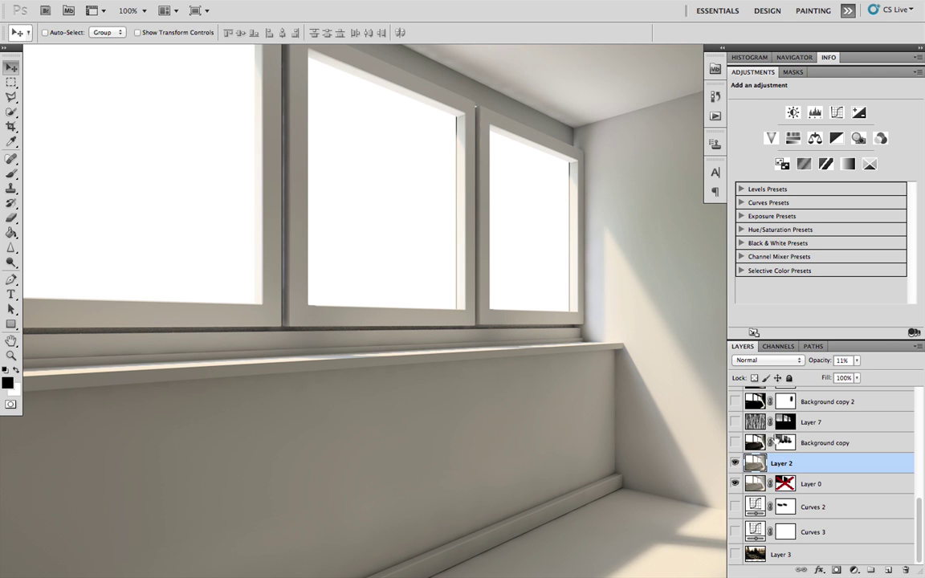
pyautogui.click(735, 443)
pyautogui.click(735, 443)
pyautogui.click(734, 443)
pyautogui.click(810, 442)
pyautogui.click(735, 442)
pyautogui.click(735, 442)
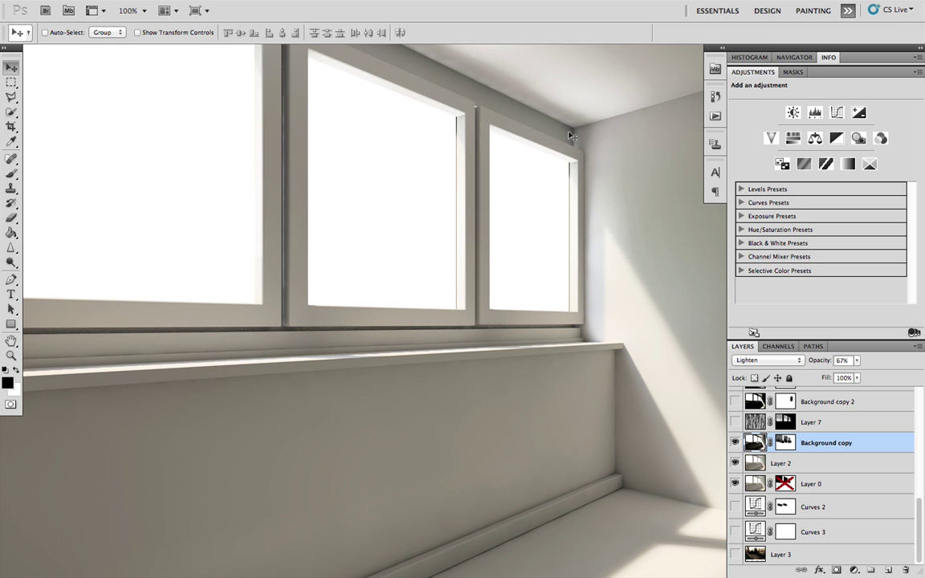
# Recentre the image and show Background copy 2, Background copy 3 and Color Balance 1 again
pyautogui.scroll(-1, 569, 137)
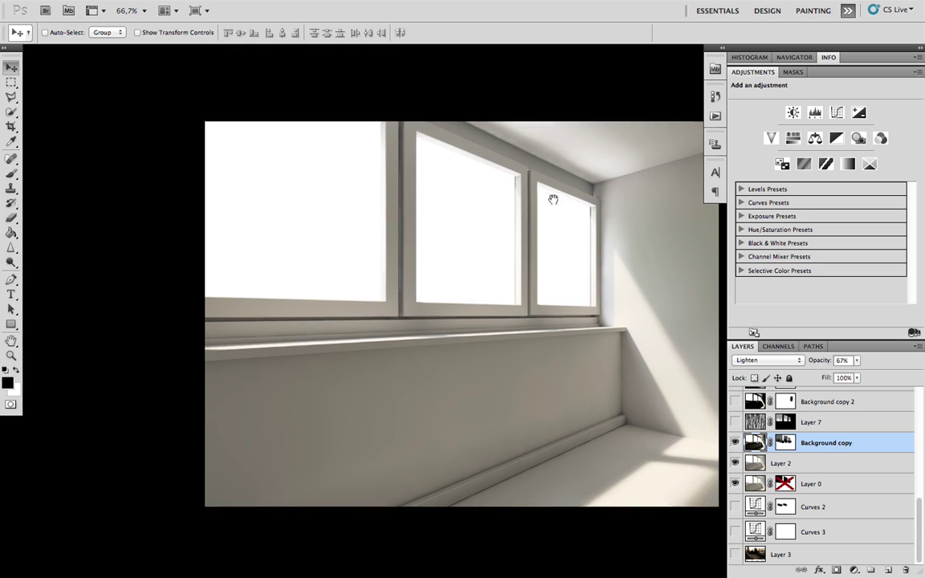
pyautogui.moveTo(491, 176); pyautogui.dragTo(467, 177)
pyautogui.scroll(2, 822, 460)
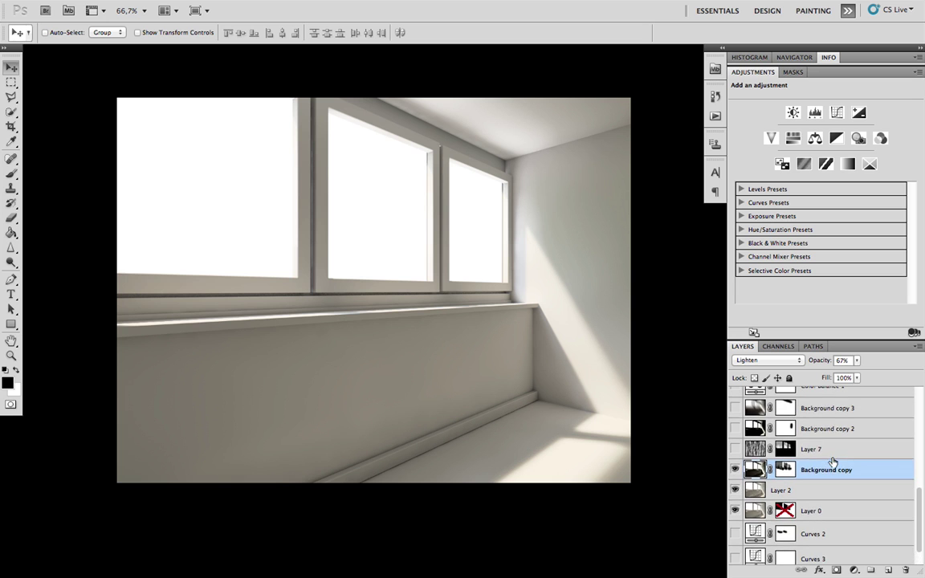
pyautogui.click(736, 429)
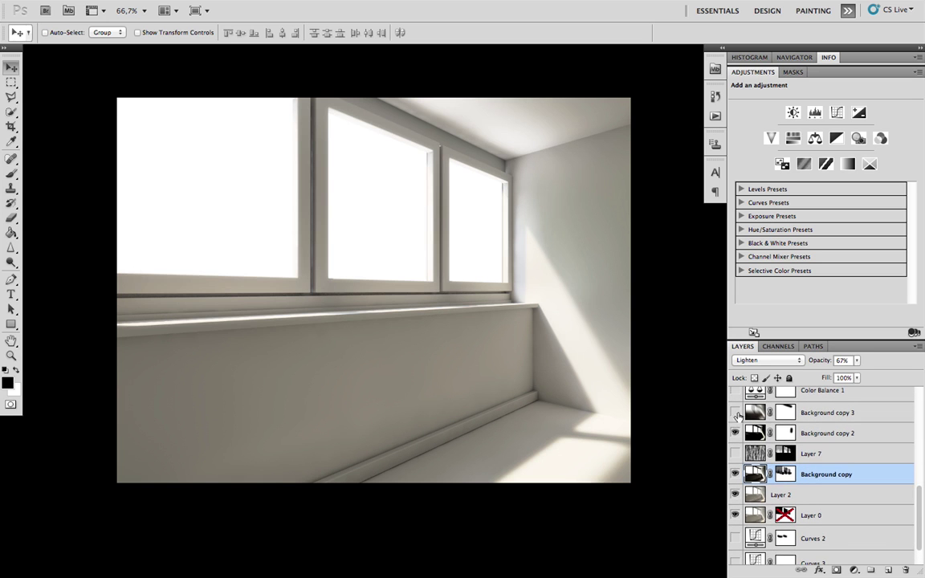
pyautogui.click(735, 411)
pyautogui.scroll(2, 811, 413)
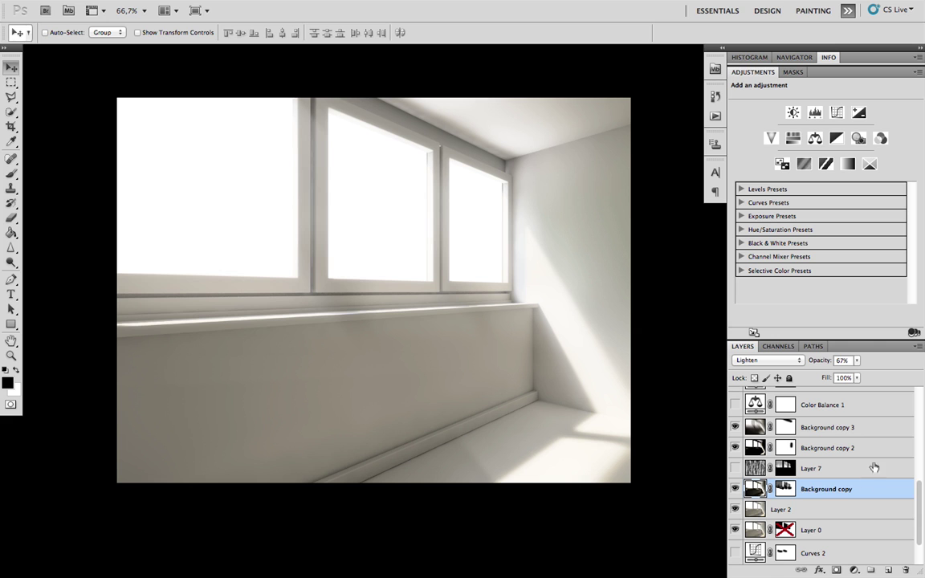
pyautogui.scroll(1, 754, 393)
pyautogui.scroll(1, 791, 432)
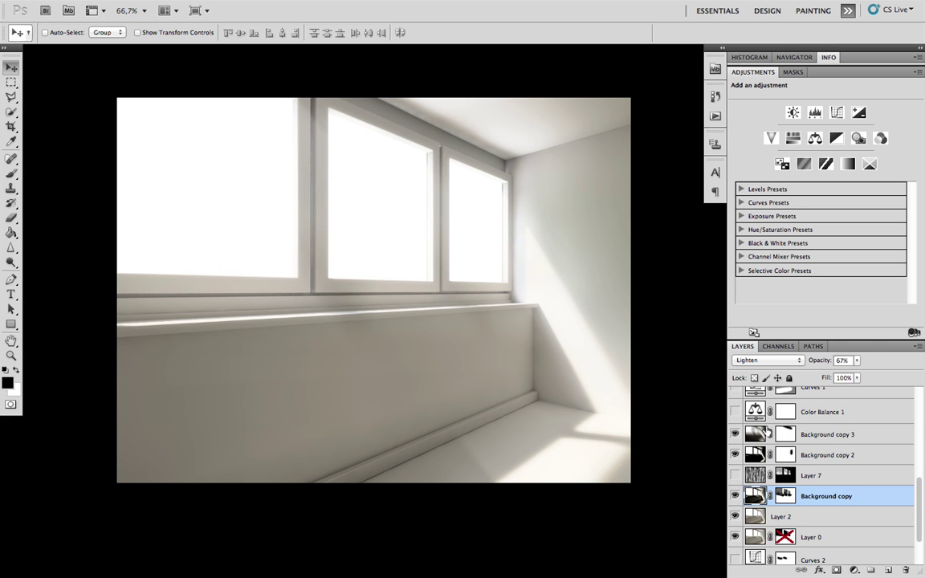
pyautogui.scroll(3, 775, 441)
pyautogui.scroll(5, 770, 443)
pyautogui.click(735, 444)
# Show Curves 1 and both fx groups, leaving Curves 4 hidden after a quick check
pyautogui.scroll(5, 735, 444)
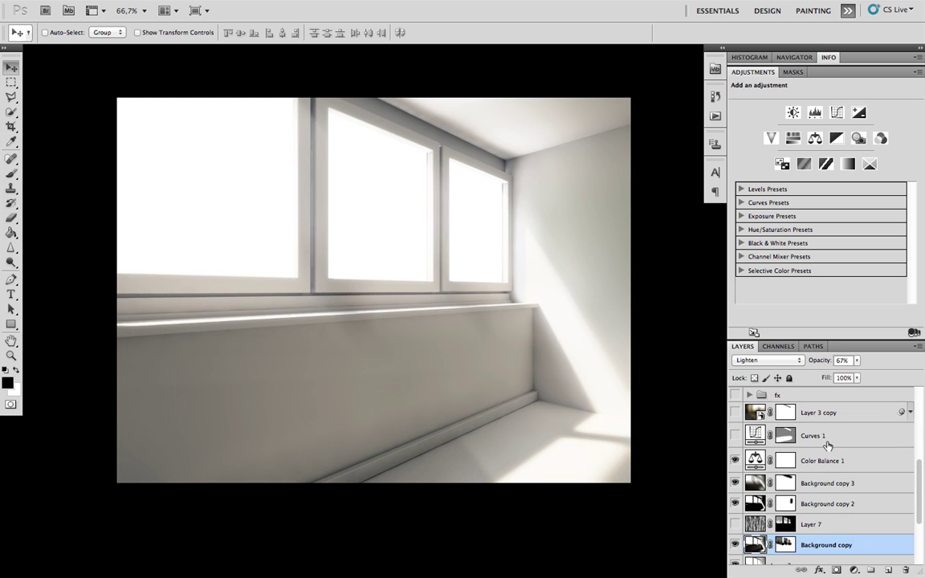
pyautogui.click(734, 440)
pyautogui.scroll(5, 808, 445)
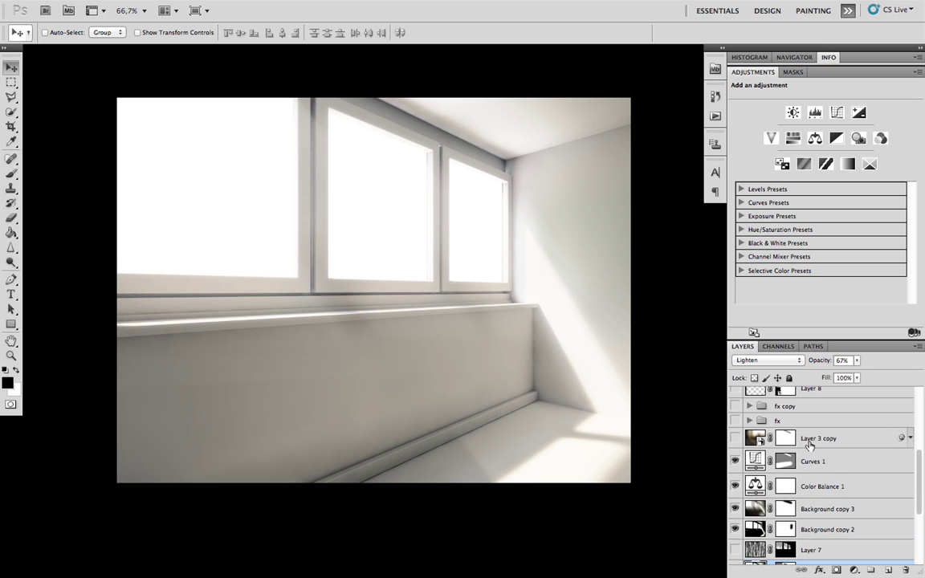
pyautogui.scroll(5, 818, 447)
pyautogui.click(736, 452)
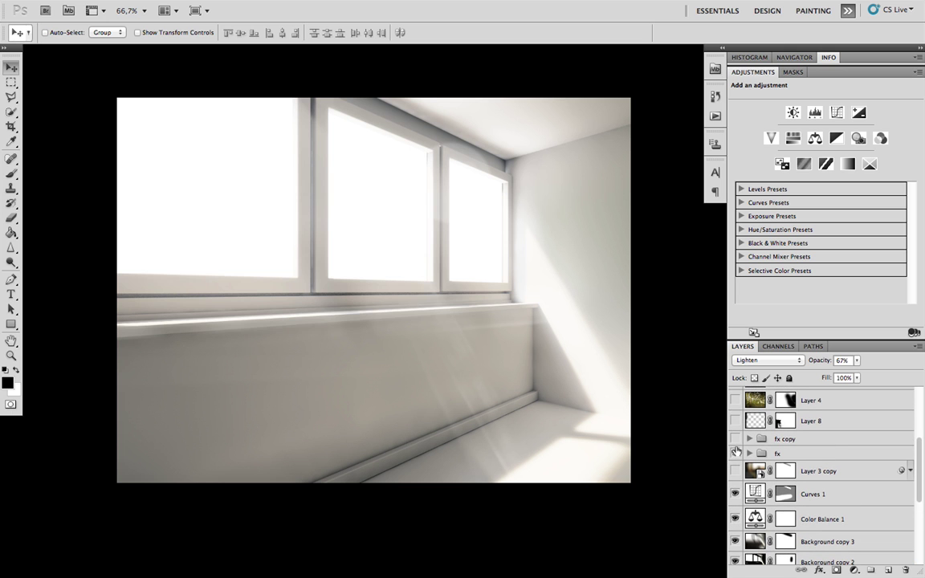
pyautogui.click(734, 439)
pyautogui.scroll(10, 810, 443)
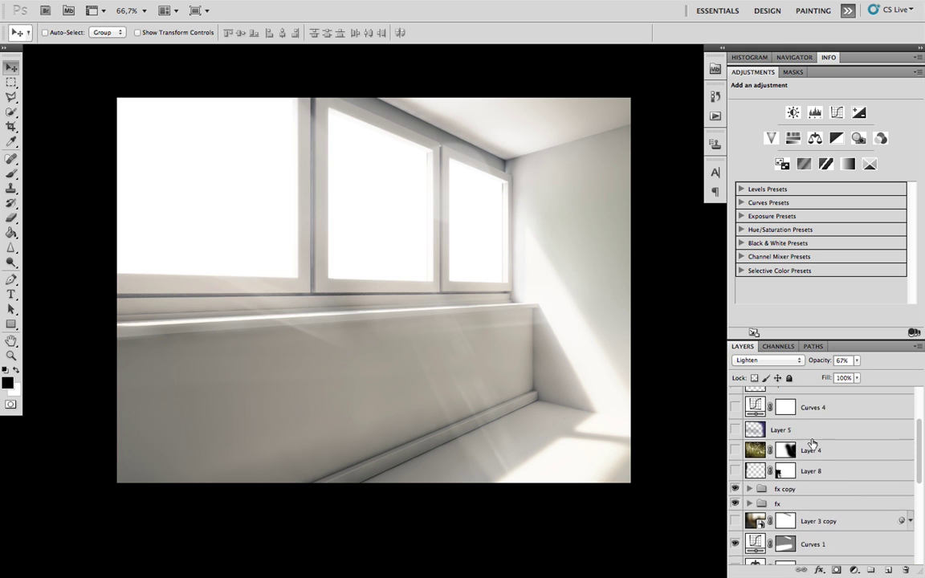
pyautogui.scroll(8, 811, 442)
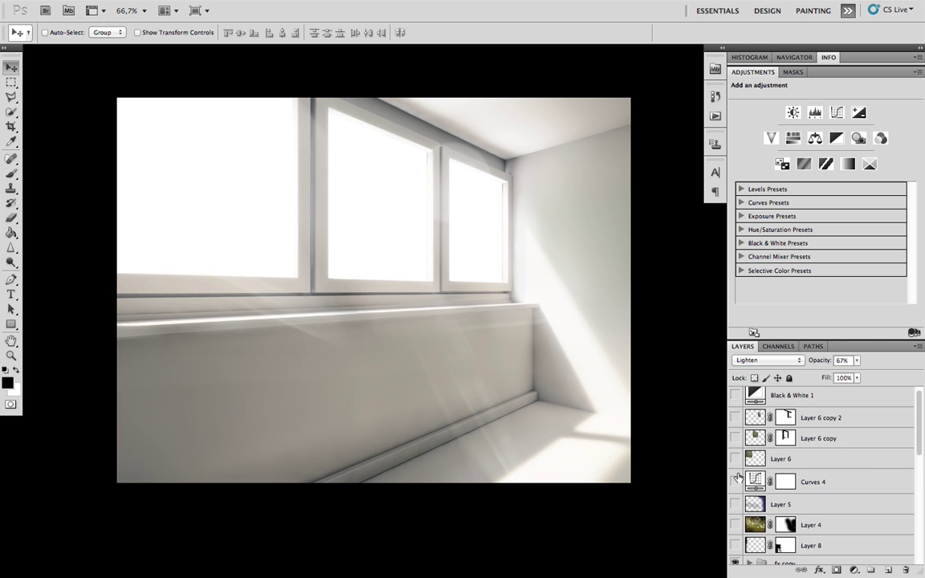
pyautogui.click(736, 481)
pyautogui.click(735, 482)
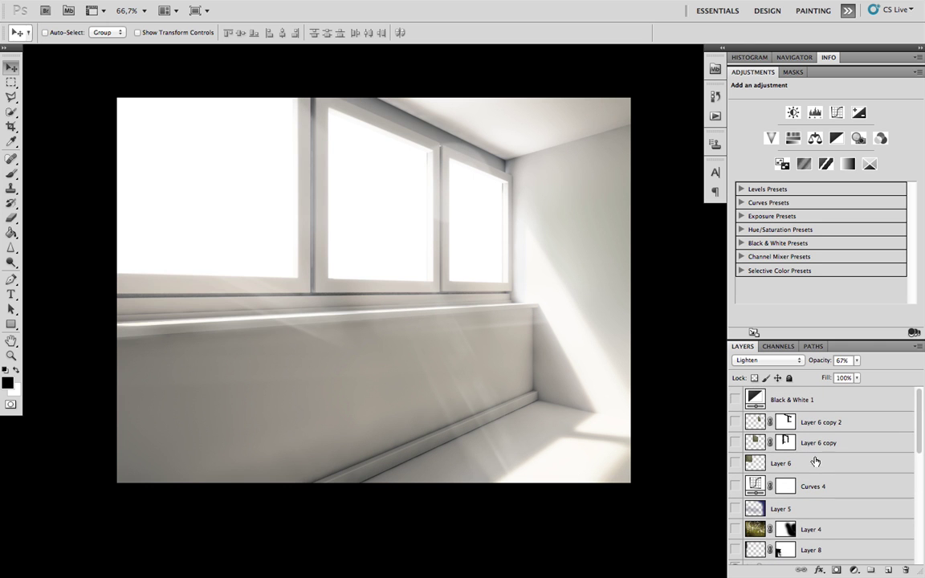
pyautogui.scroll(-6, 827, 419)
pyautogui.scroll(-15, 827, 419)
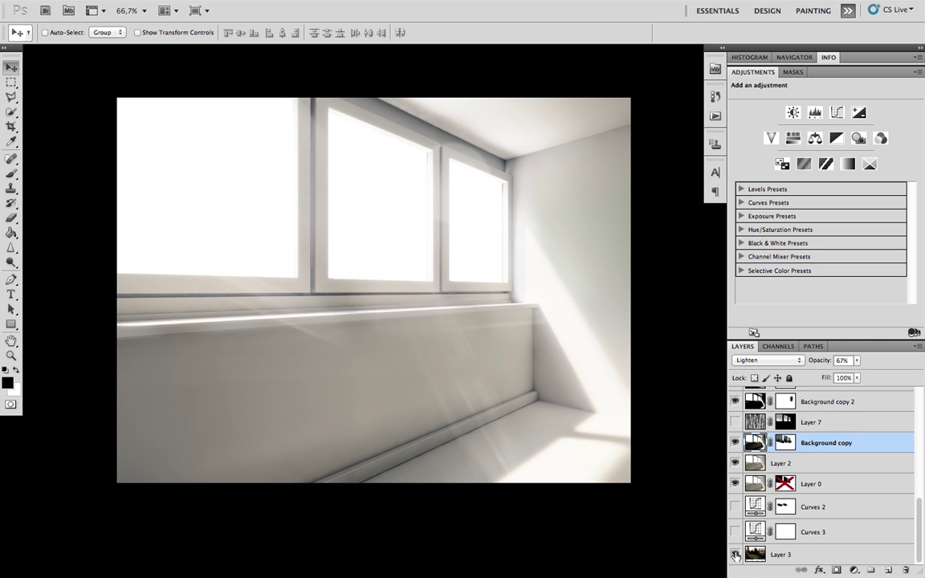
# Re-enable Layer 0's layer mask, then show and select Layer 3 so the trees appear
pyautogui.rightClick(784, 484)
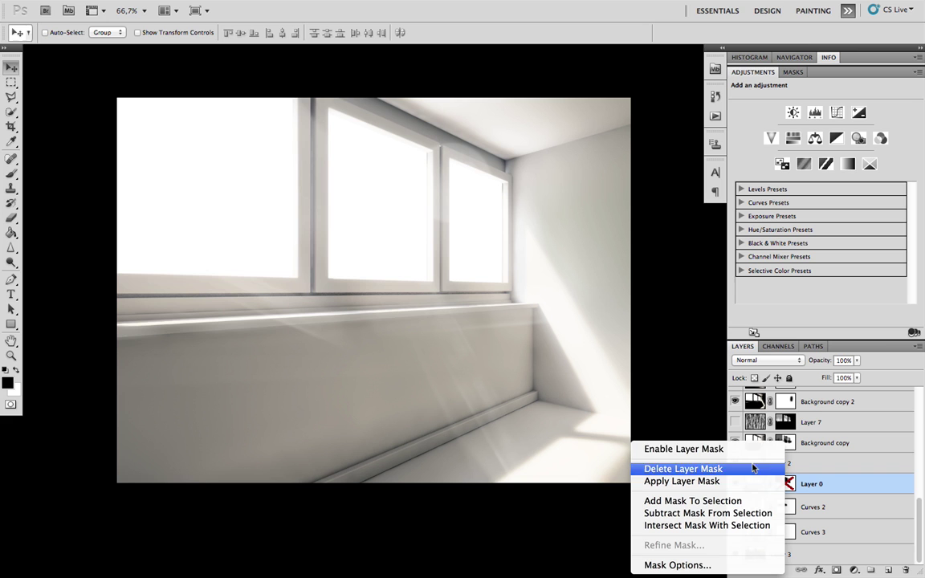
pyautogui.click(683, 449)
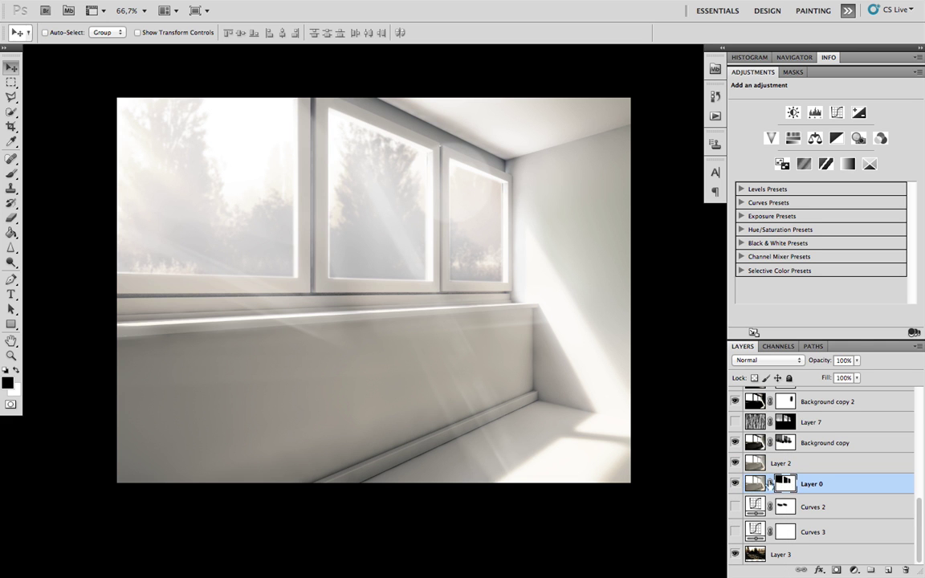
pyautogui.click(735, 554)
pyautogui.click(756, 553)
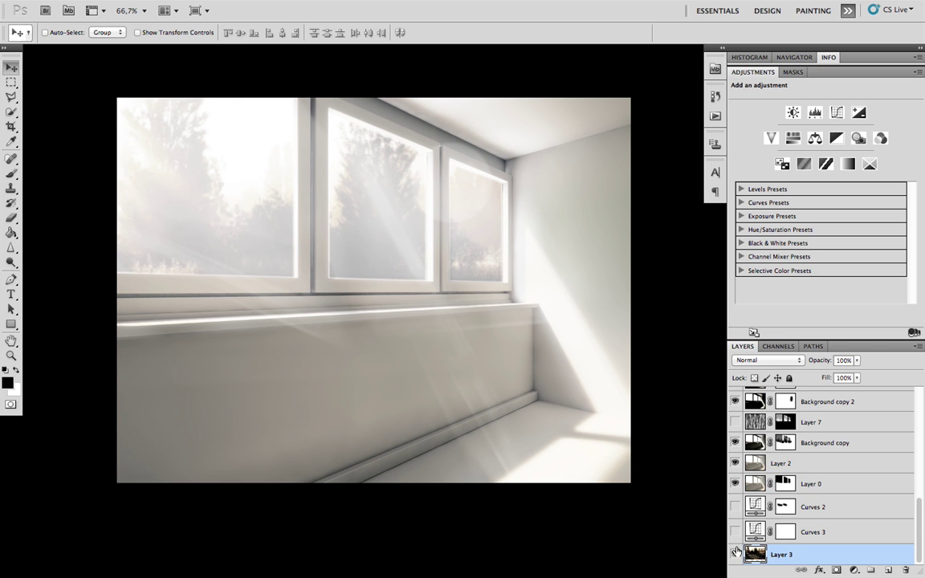
# Turn on Curves 3 and Curves 2, selecting Curves 2 to inspect its steep brightening curve
pyautogui.click(758, 531)
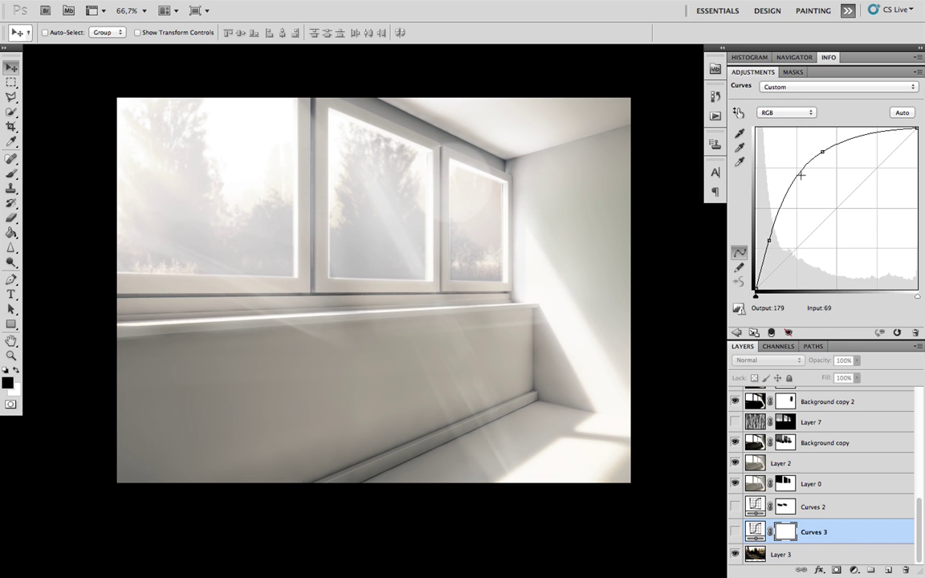
pyautogui.click(734, 532)
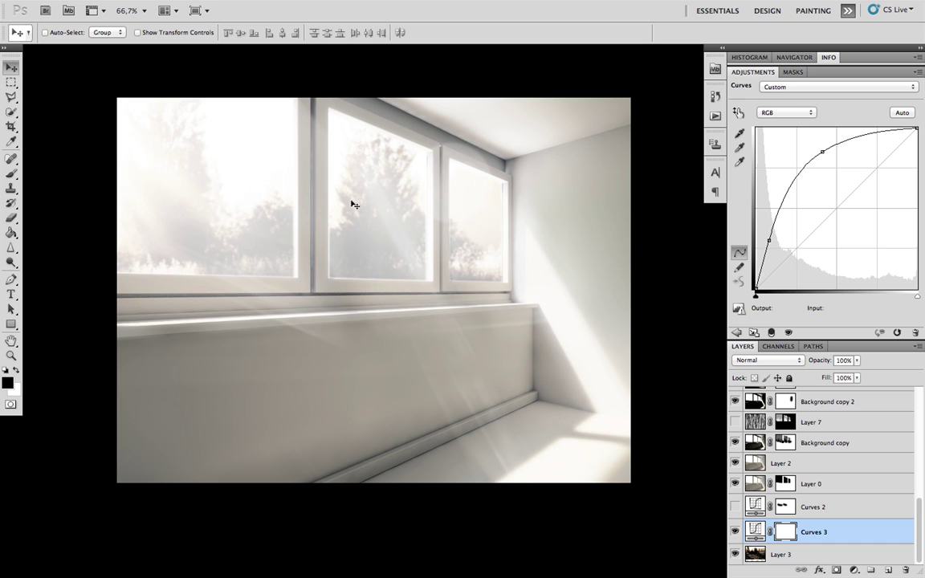
pyautogui.click(734, 506)
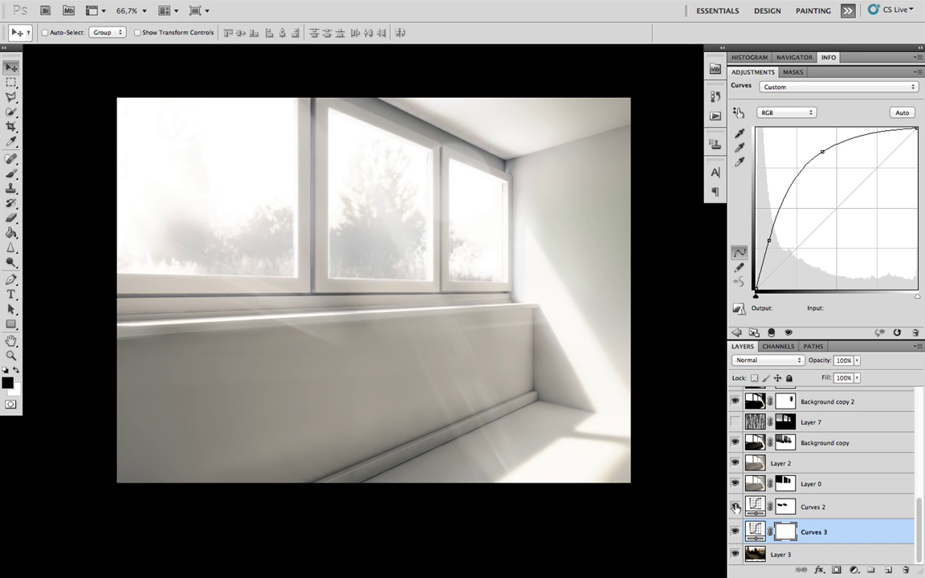
pyautogui.click(771, 506)
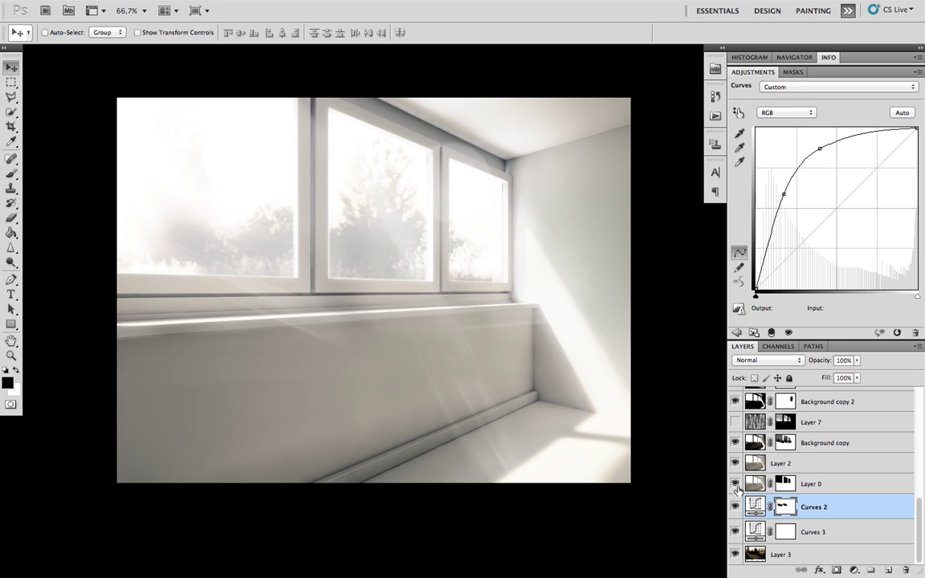
pyautogui.scroll(1, 747, 488)
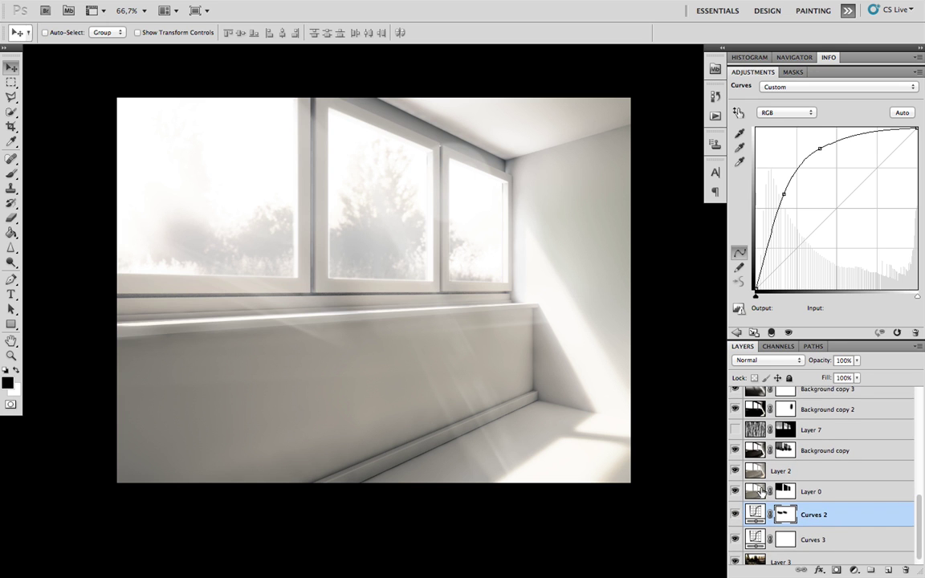
pyautogui.scroll(-1, 758, 489)
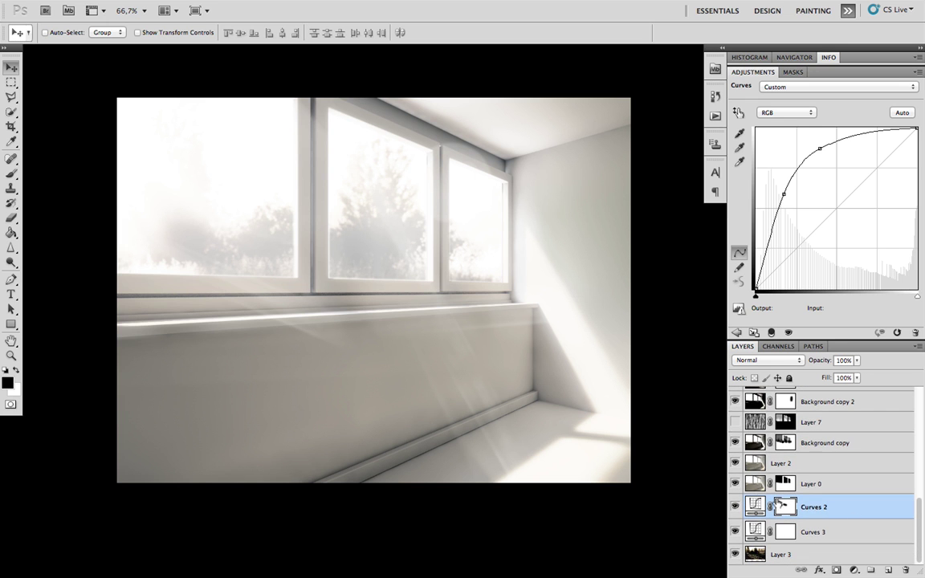
pyautogui.scroll(1, 793, 509)
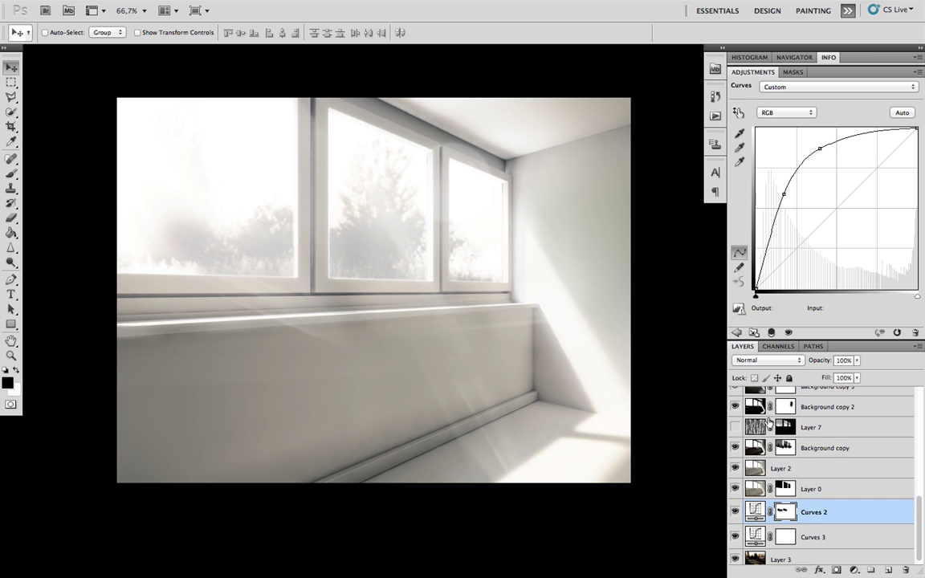
pyautogui.scroll(1, 727, 401)
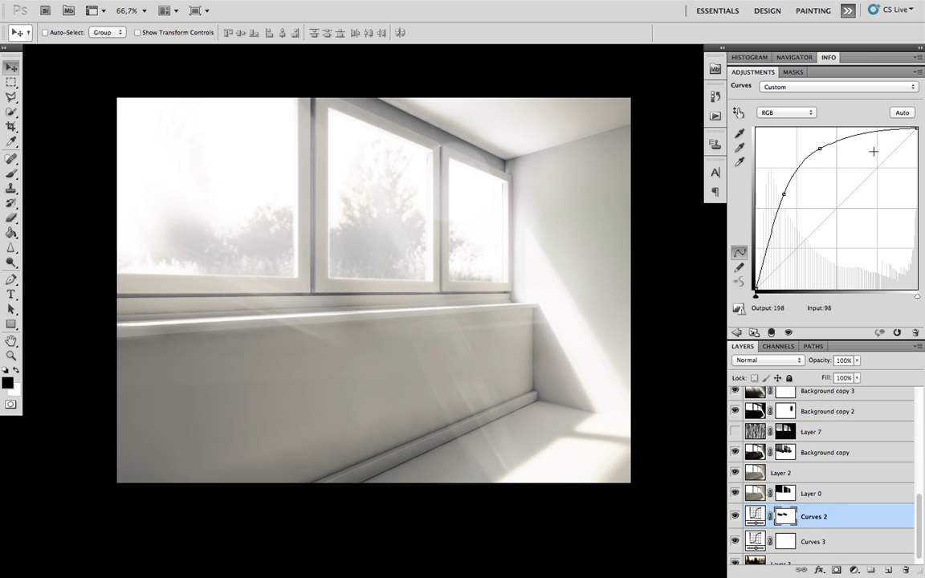
pyautogui.scroll(1, 825, 445)
pyautogui.scroll(1, 825, 445)
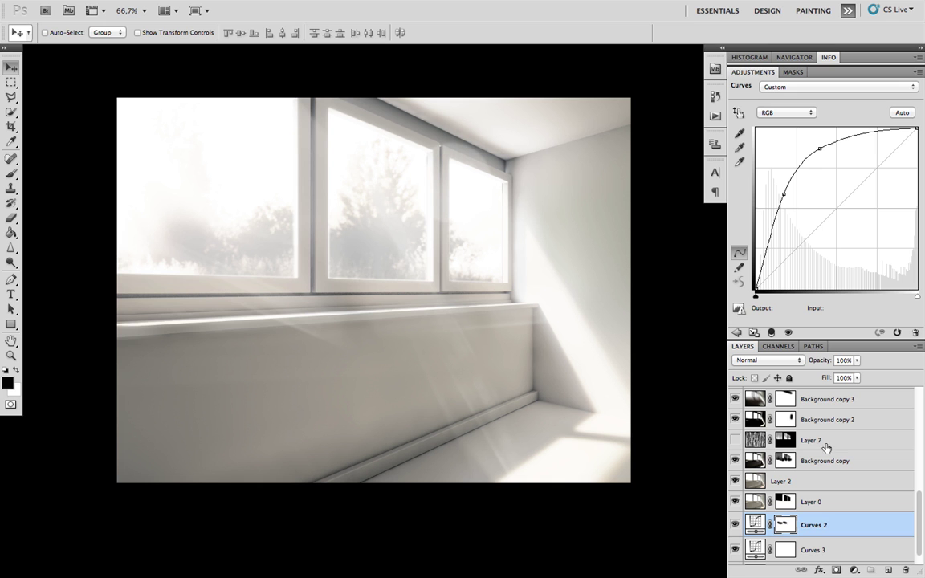
# Briefly preview Layer 4, then show the Layer 6 dirt texture and set it to Normal
pyautogui.scroll(5, 825, 446)
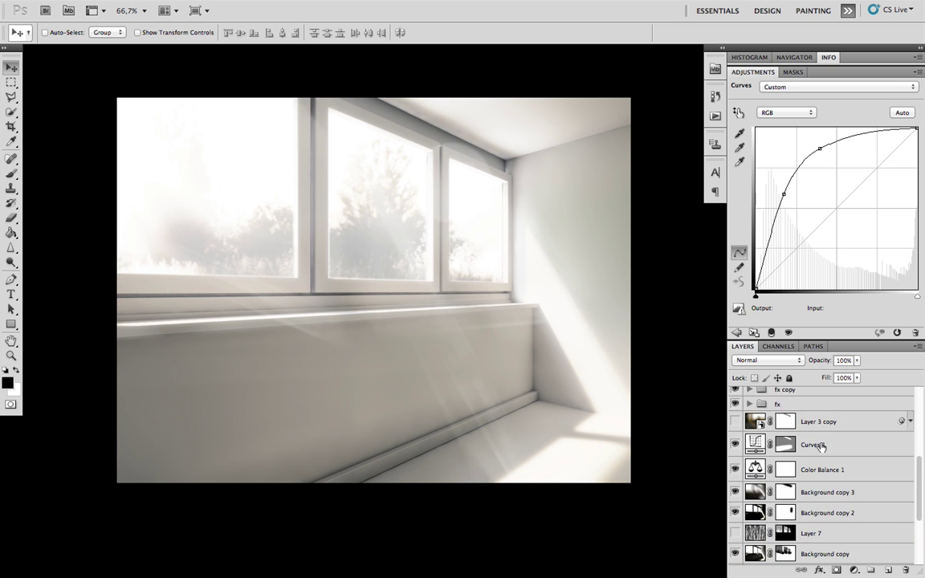
pyautogui.scroll(4, 822, 446)
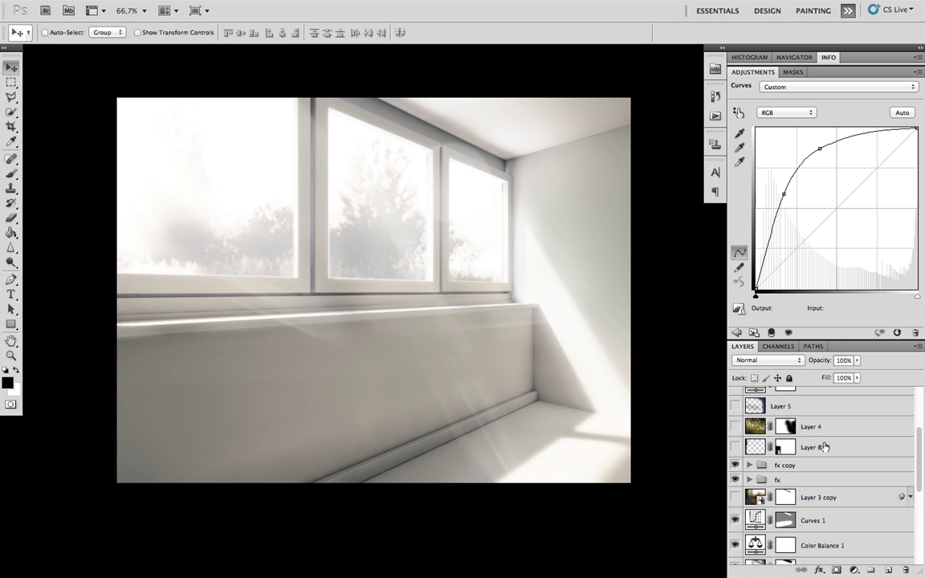
pyautogui.scroll(2, 824, 447)
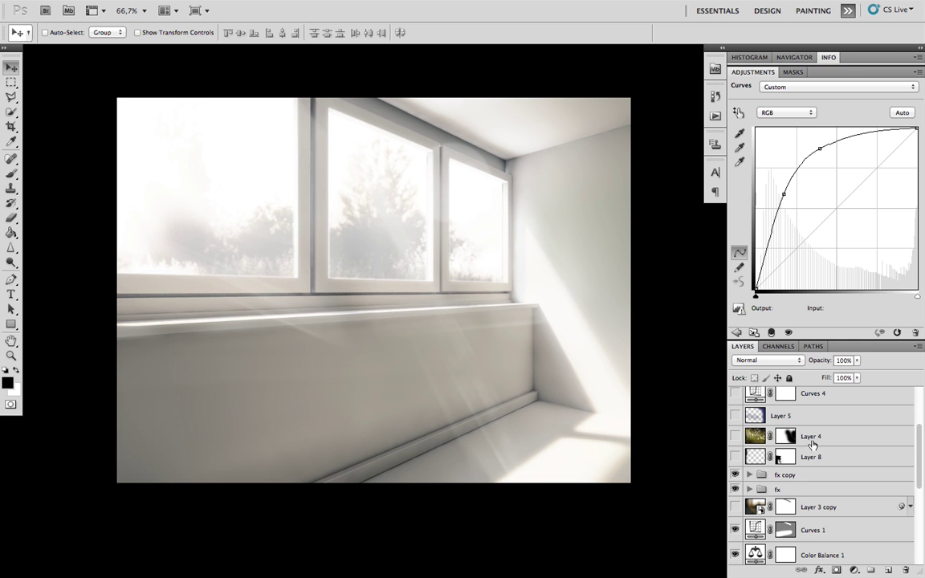
pyautogui.scroll(1, 813, 444)
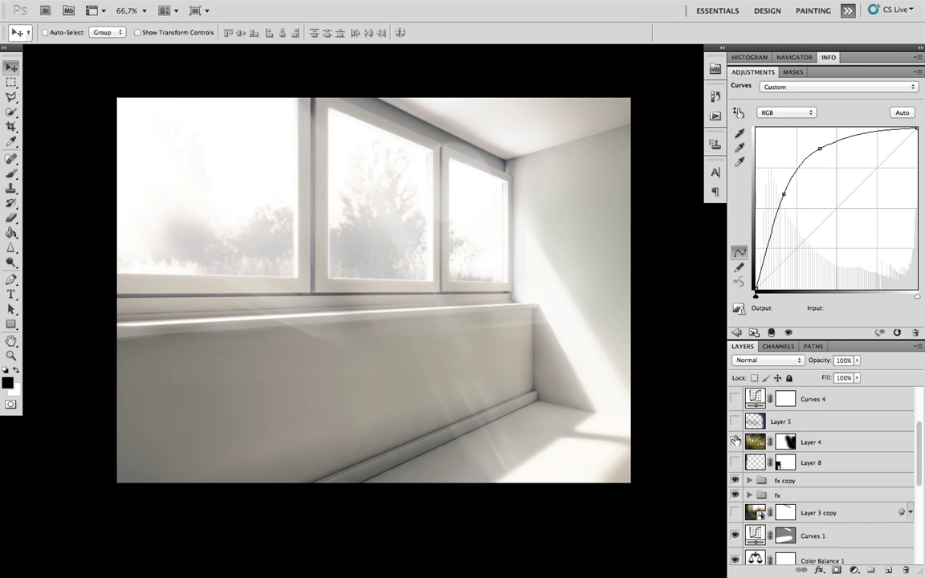
pyautogui.click(735, 441)
pyautogui.click(736, 441)
pyautogui.scroll(4, 859, 438)
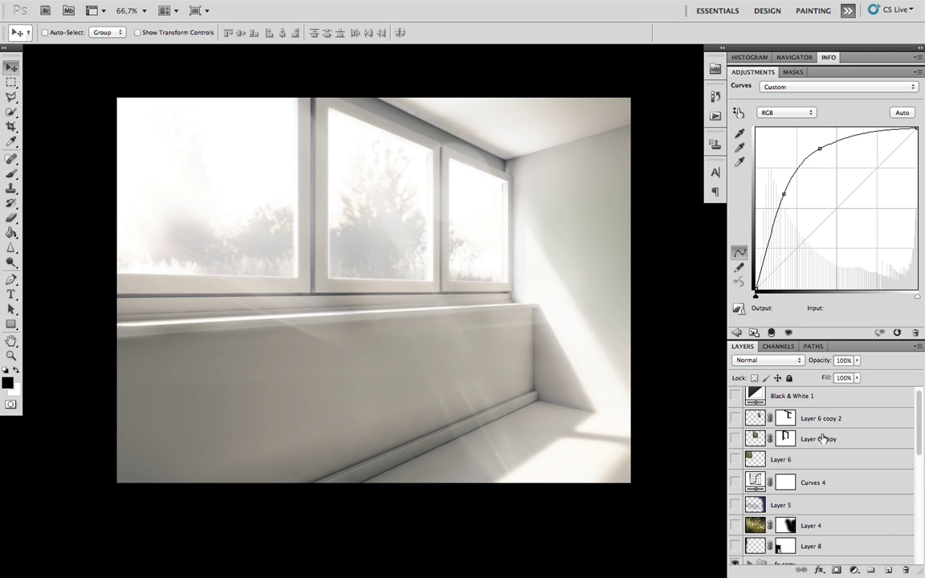
pyautogui.click(735, 459)
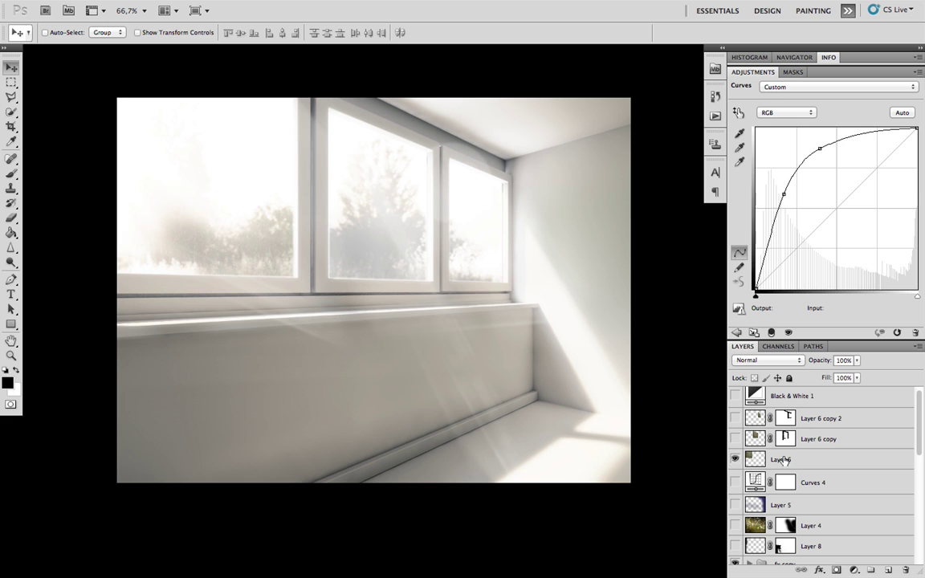
pyautogui.click(818, 460)
pyautogui.click(775, 361)
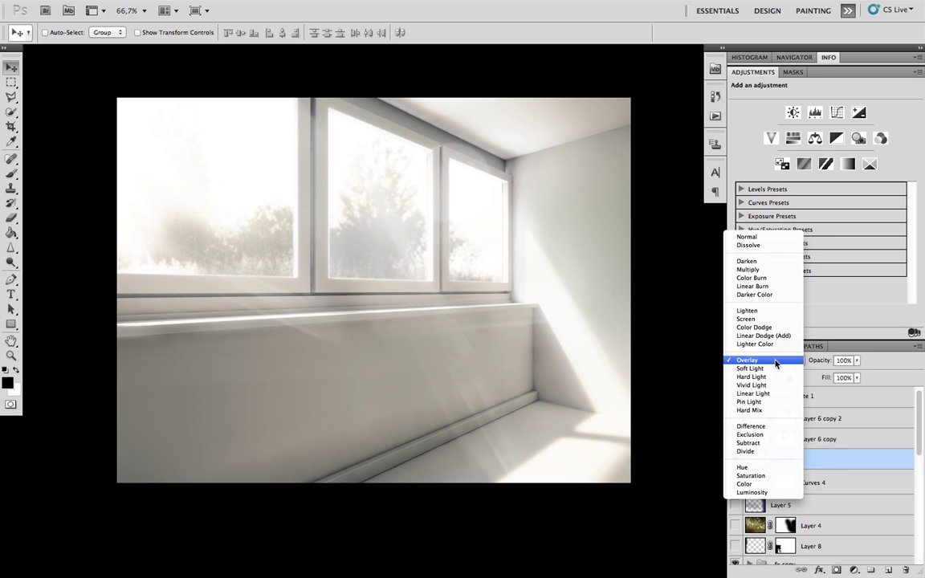
pyautogui.click(768, 237)
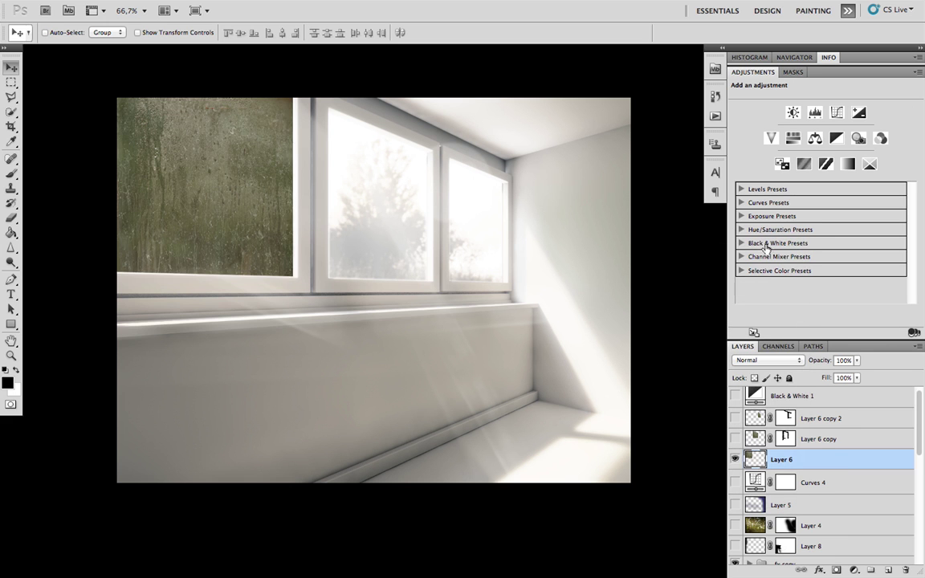
# Show Layer 6 copy and Layer 6 copy 2, setting each to Normal blending
pyautogui.scroll(1, 795, 433)
pyautogui.click(734, 443)
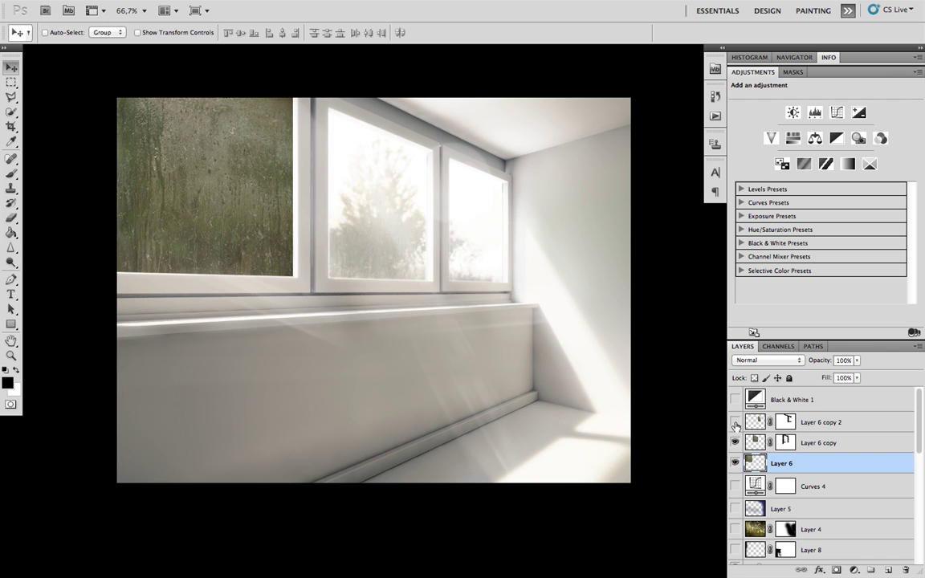
pyautogui.click(735, 421)
pyautogui.click(818, 443)
pyautogui.keyDown('shift'); pyautogui.click(821, 421); pyautogui.keyUp('shift')
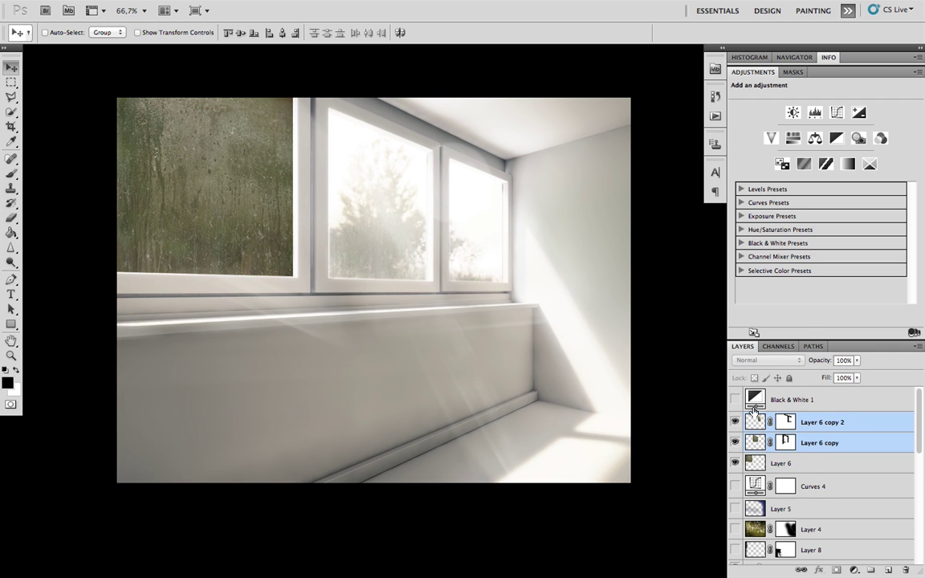
pyautogui.click(818, 442)
pyautogui.click(769, 359)
pyautogui.click(689, 217)
pyautogui.click(820, 422)
pyautogui.click(785, 360)
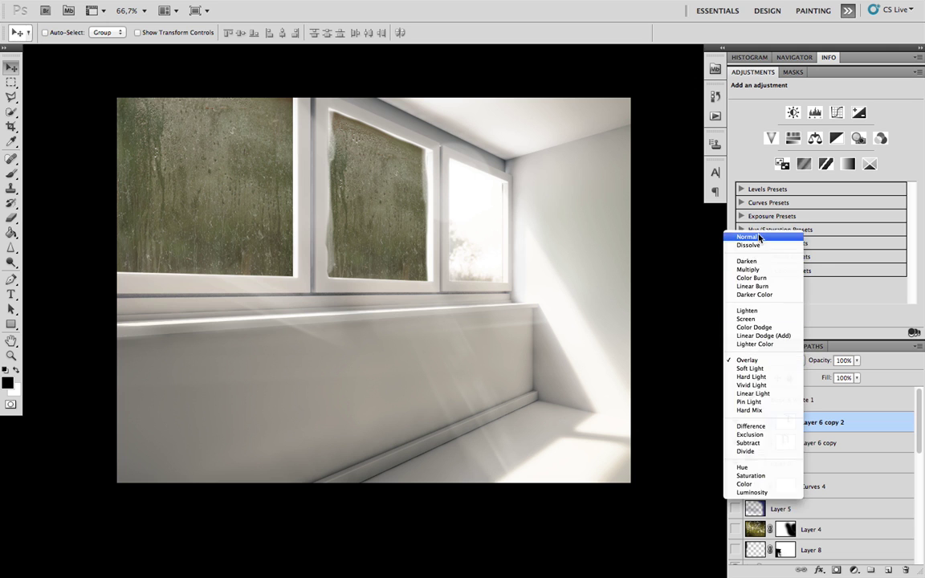
pyautogui.click(757, 239)
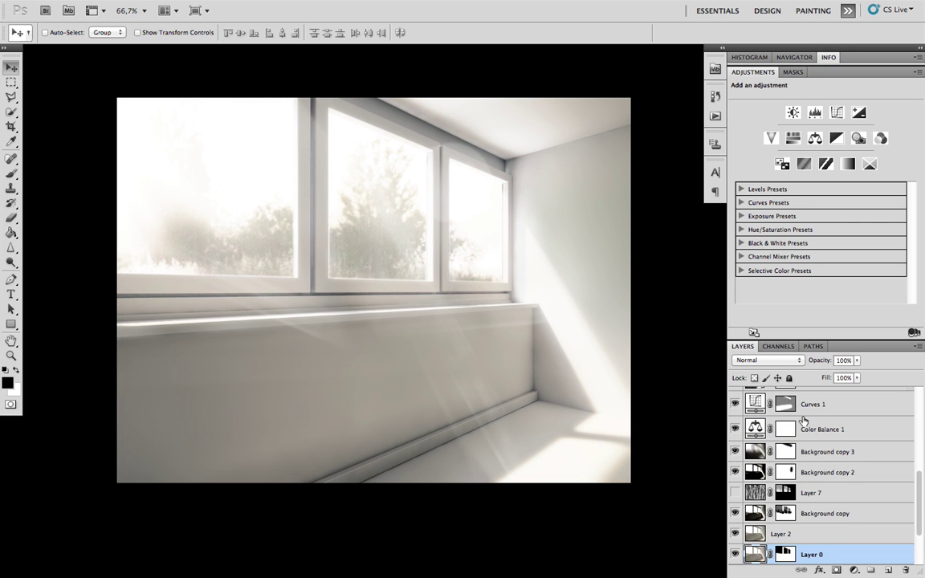
# Step through Layer 2, Background copy and the Layer 6 layers to check their blending
pyautogui.scroll(-1, 803, 498)
pyautogui.click(752, 512)
pyautogui.hotkey('alt', ']')
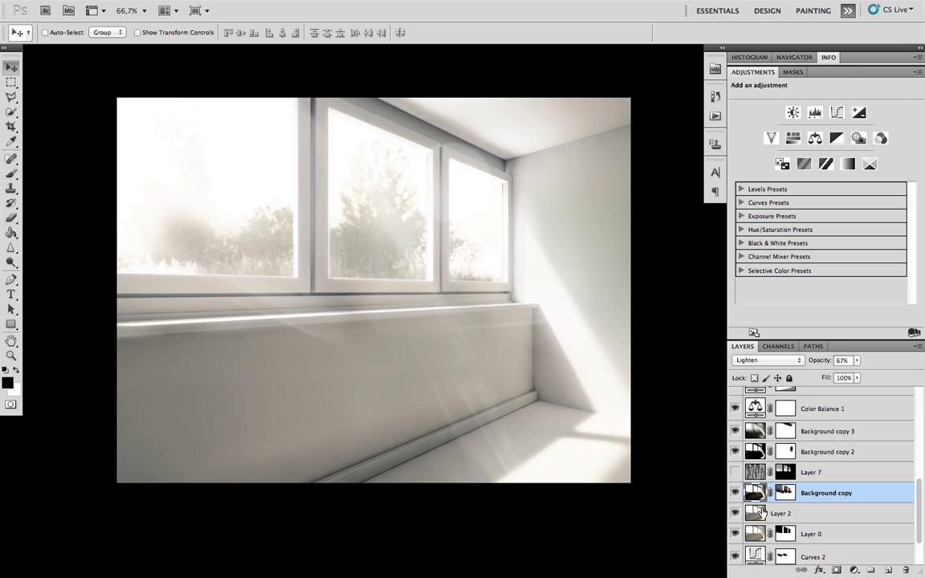
pyautogui.scroll(5, 768, 487)
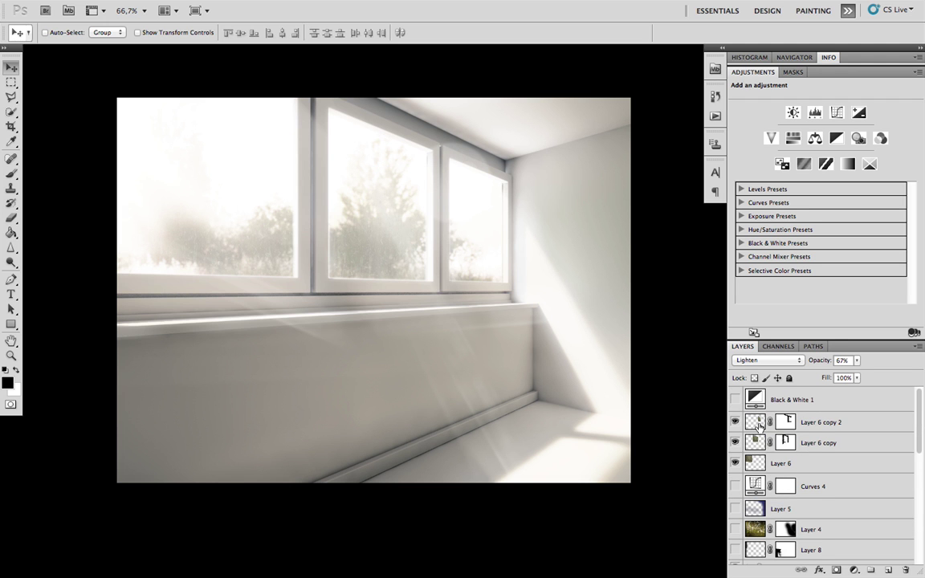
pyautogui.click(758, 442)
pyautogui.hotkey('alt', ']')
pyautogui.hotkey('alt', '[')
pyautogui.hotkey('alt', '[')
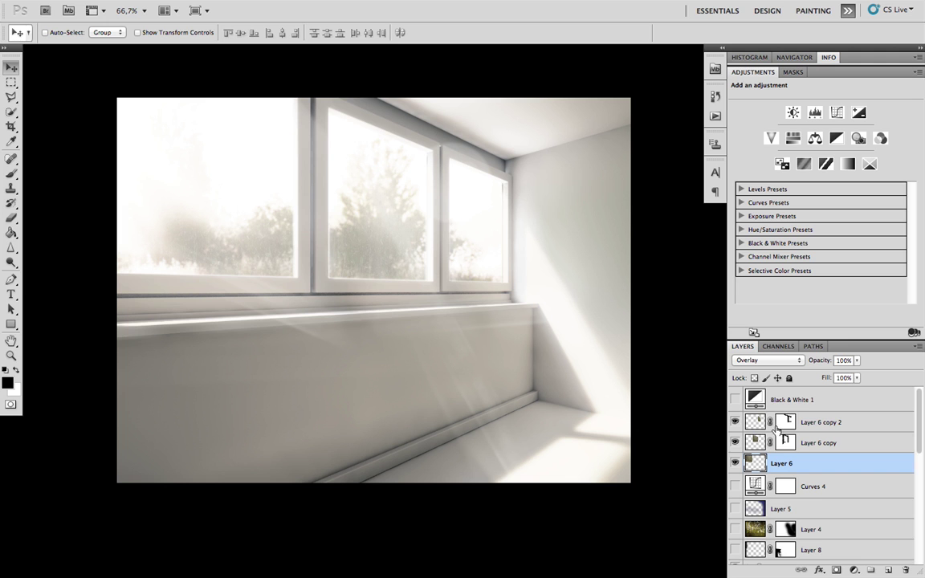
pyautogui.scroll(-5, 778, 430)
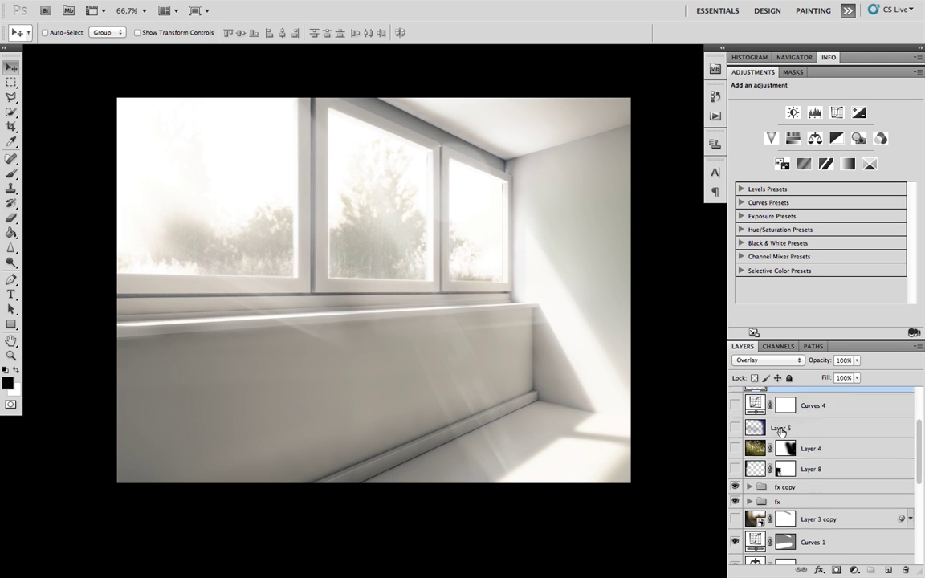
pyautogui.scroll(-3, 780, 430)
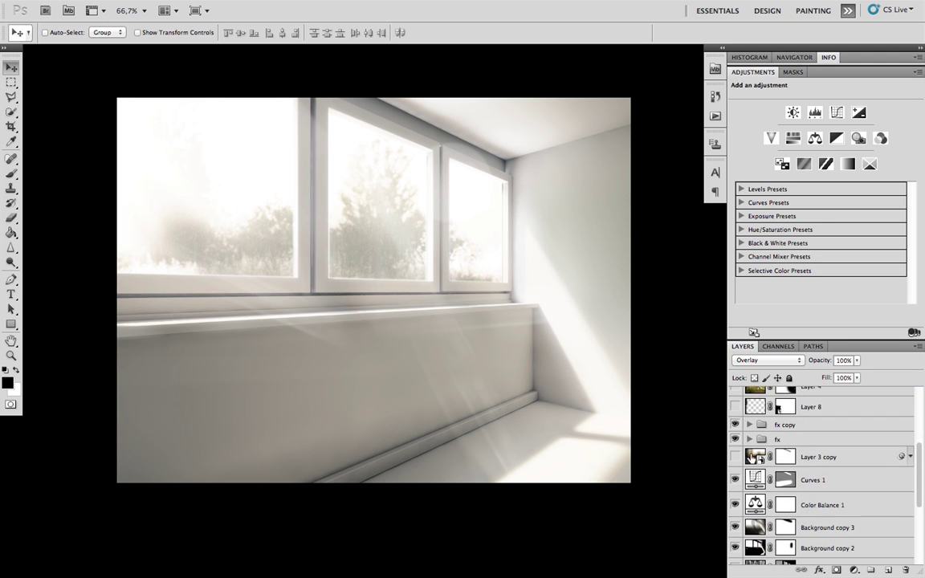
# Turn on Layer 3 copy (Lighten, 36%), comparing the image with it on and off
pyautogui.click(735, 457)
pyautogui.click(754, 456)
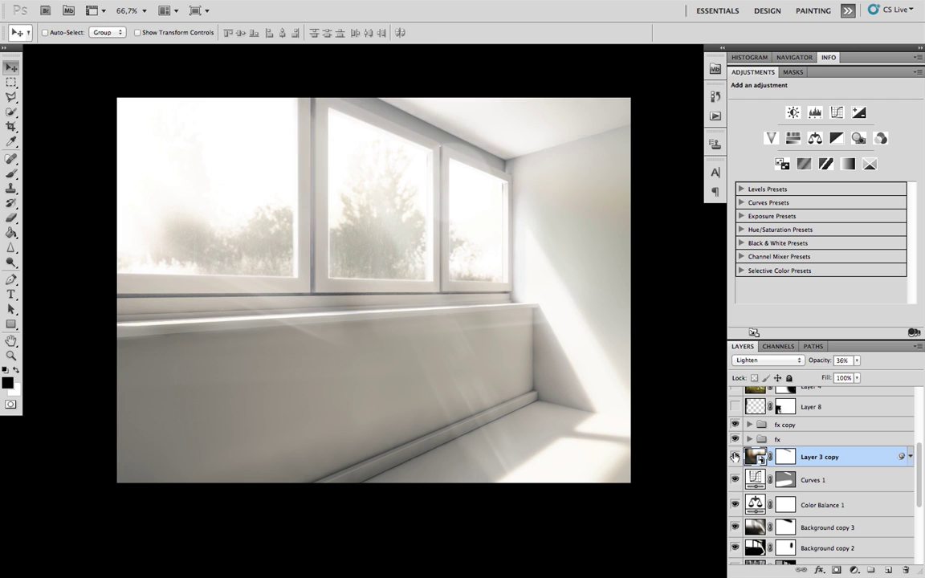
pyautogui.click(734, 457)
pyautogui.click(734, 456)
# Select and show Layer 7, screened at 17% over the room render
pyautogui.scroll(-2, 846, 477)
pyautogui.scroll(1, 832, 479)
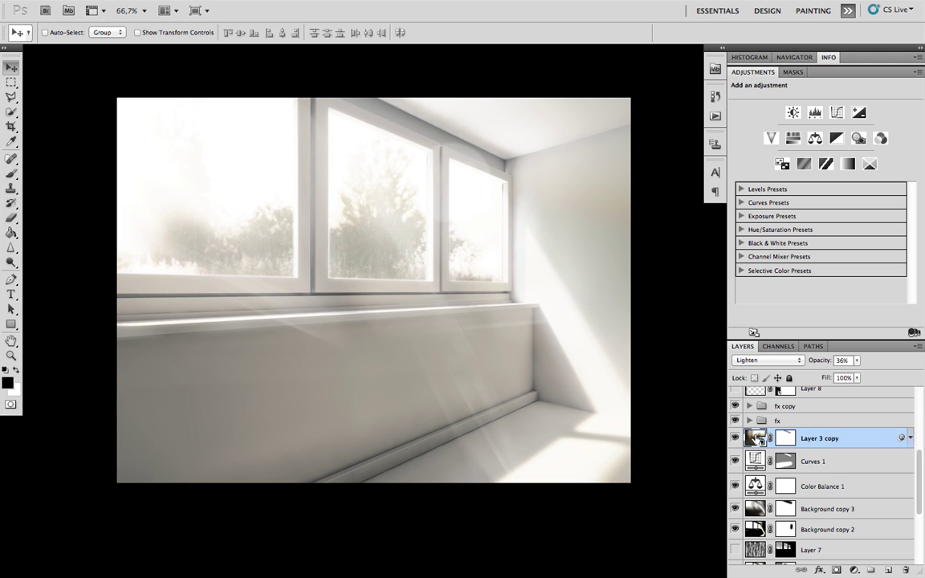
pyautogui.scroll(-3, 764, 445)
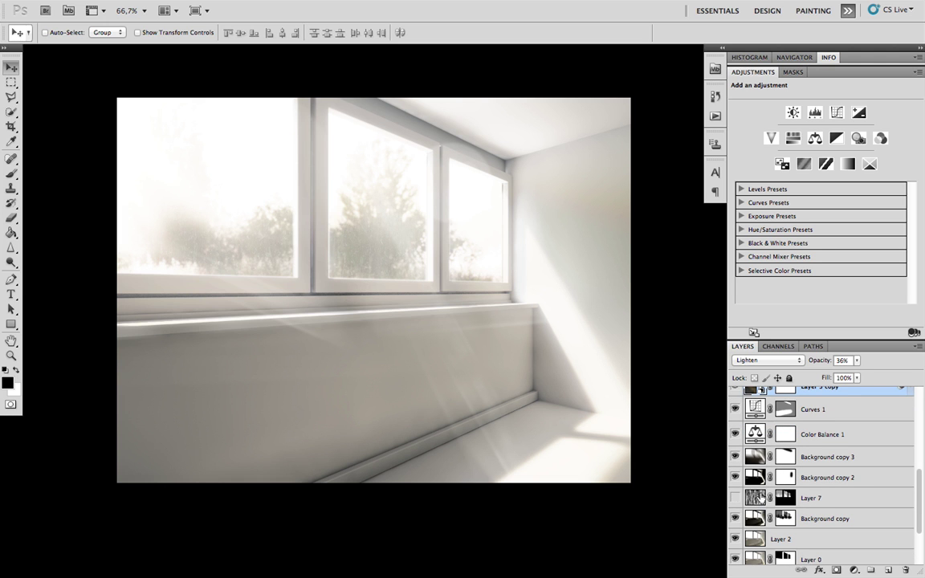
pyautogui.click(740, 498)
pyautogui.click(736, 498)
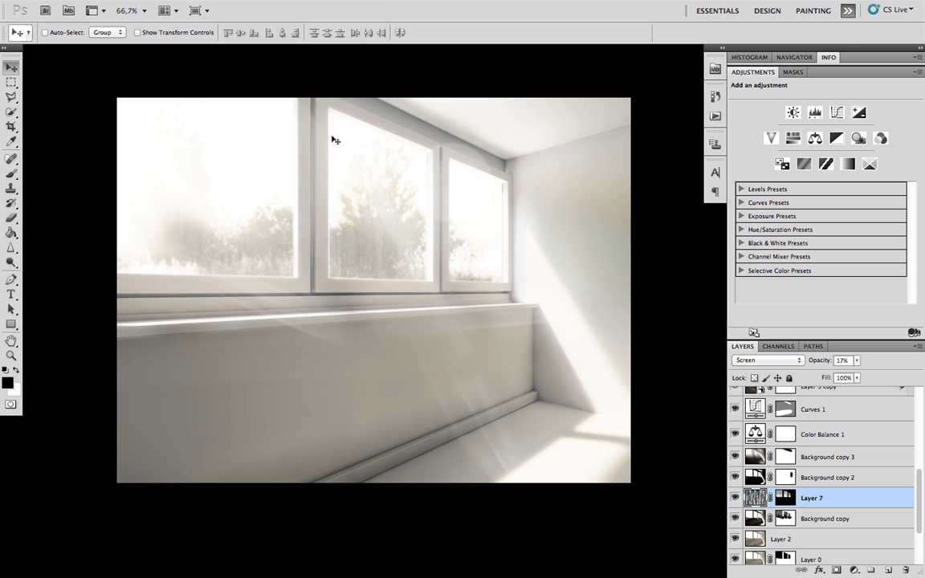
# Switch to Full Screen Mode with Menu Bar and check Filter > Render's Fibers without applying it
pyautogui.press('f')
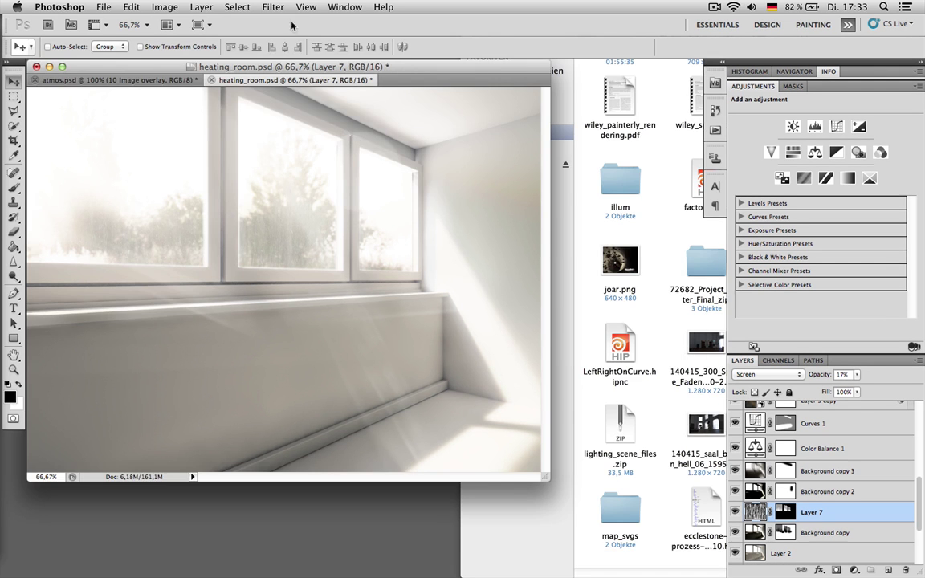
pyautogui.press('f')
pyautogui.click(278, 8)
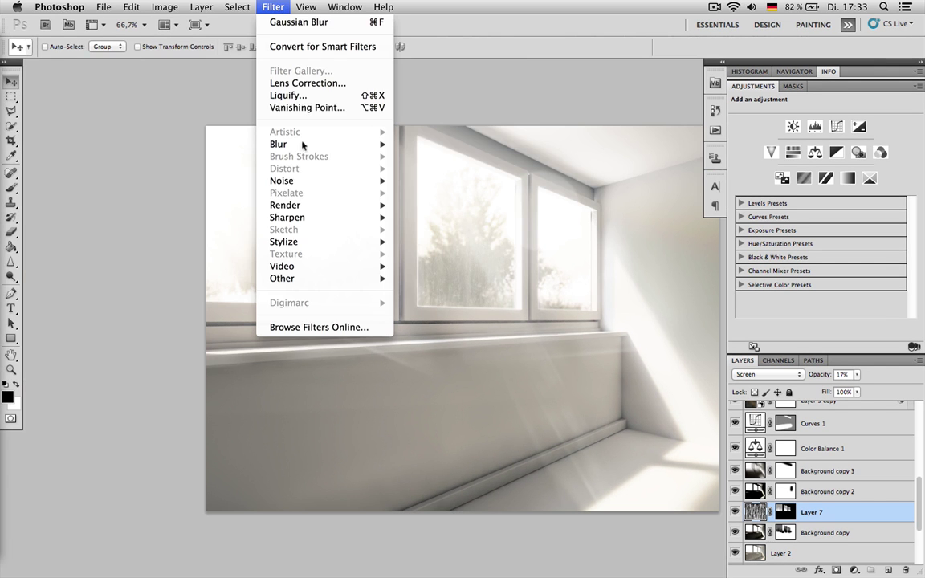
pyautogui.moveTo(319, 212)
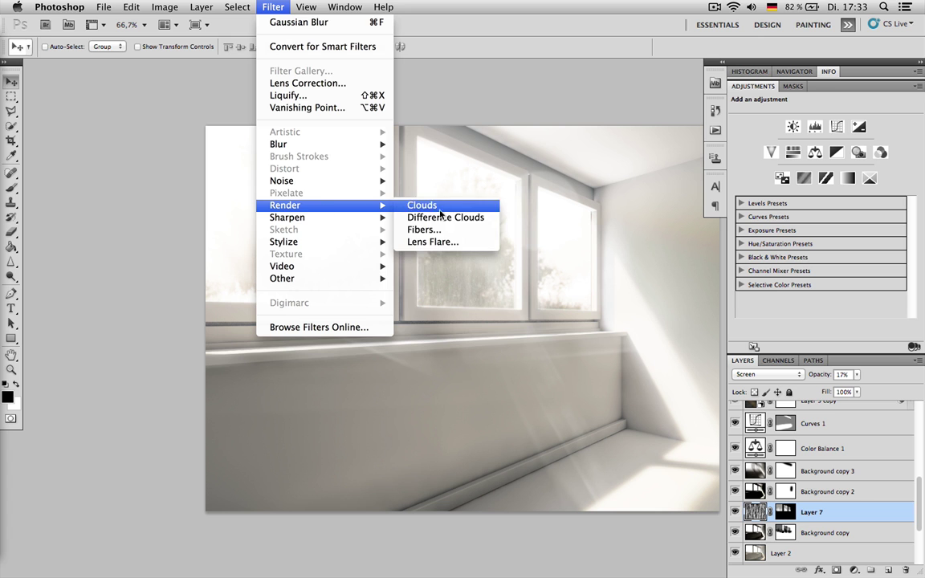
pyautogui.click(469, 68)
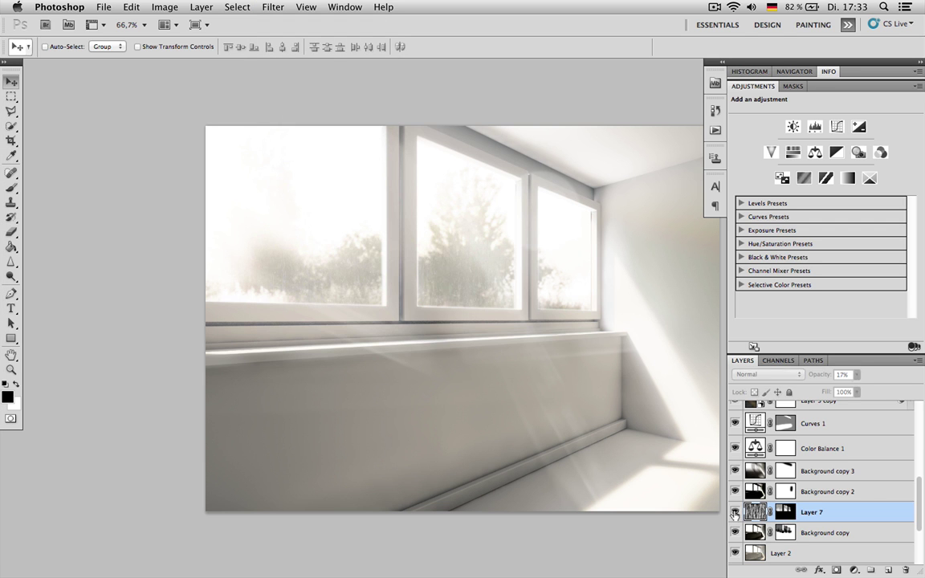
pyautogui.hscroll(5, 478, 303)
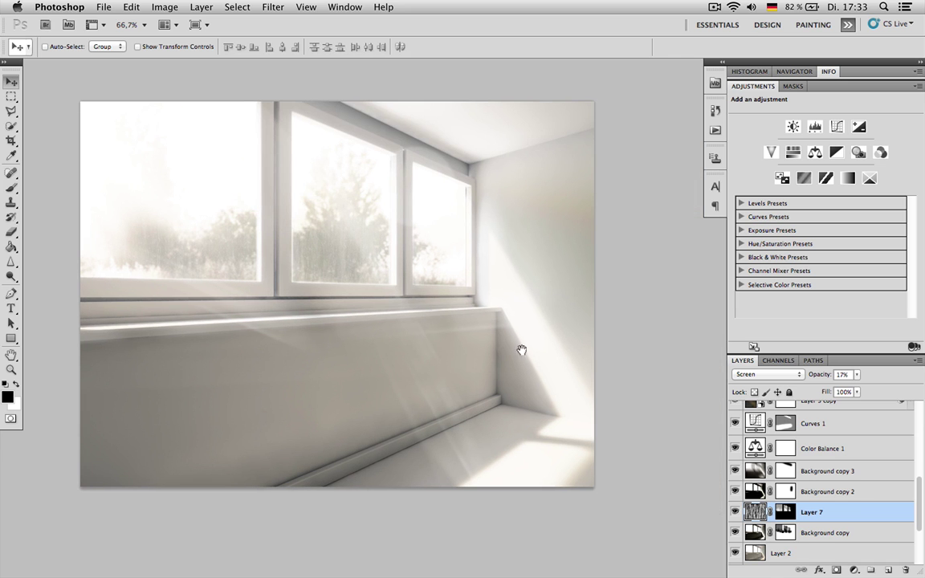
pyautogui.scroll(-1, 747, 413)
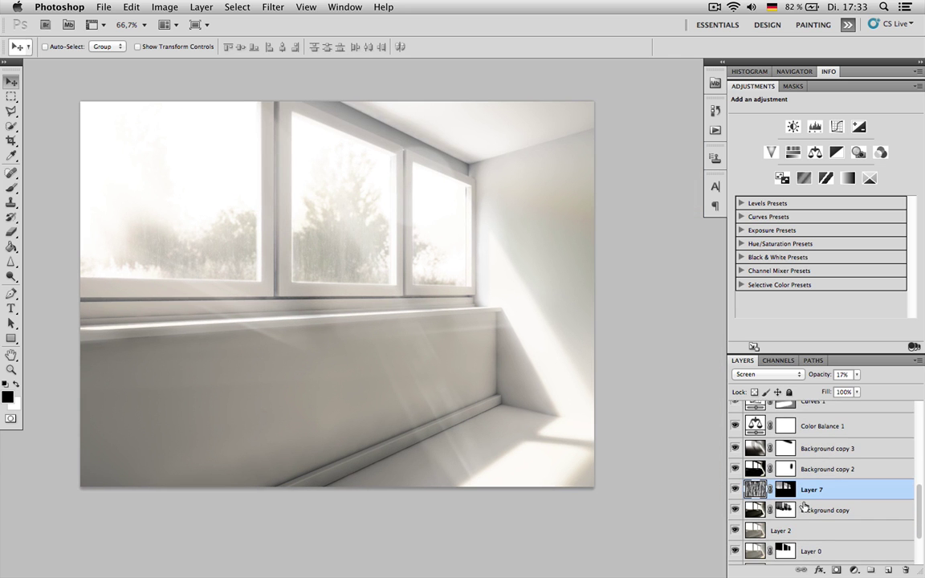
pyautogui.scroll(-2, 802, 498)
pyautogui.scroll(6, 805, 502)
pyautogui.scroll(1, 795, 498)
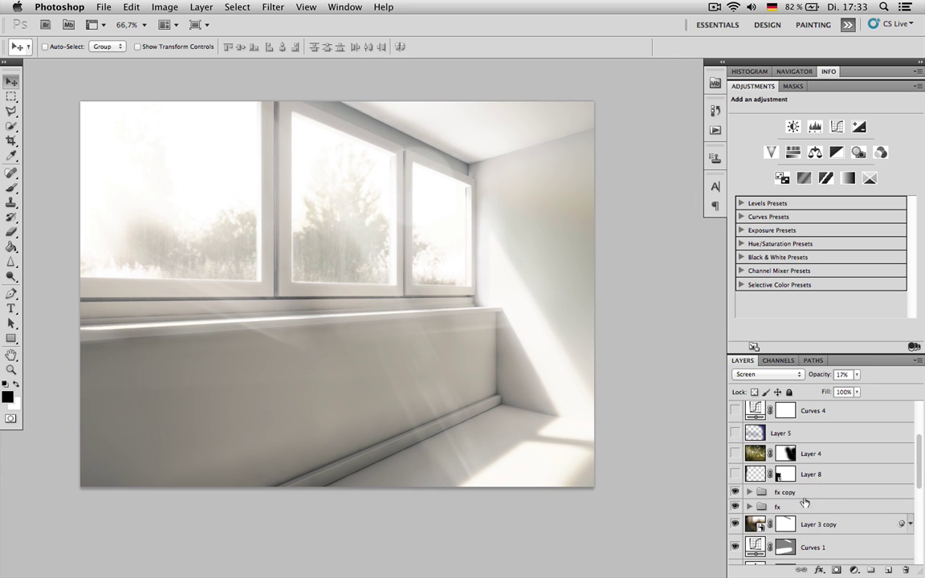
# Compare the image with the Layer 4 bokeh overlay on and off, leaving it hidden
pyautogui.click(734, 455)
pyautogui.click(734, 454)
pyautogui.click(733, 455)
pyautogui.click(756, 455)
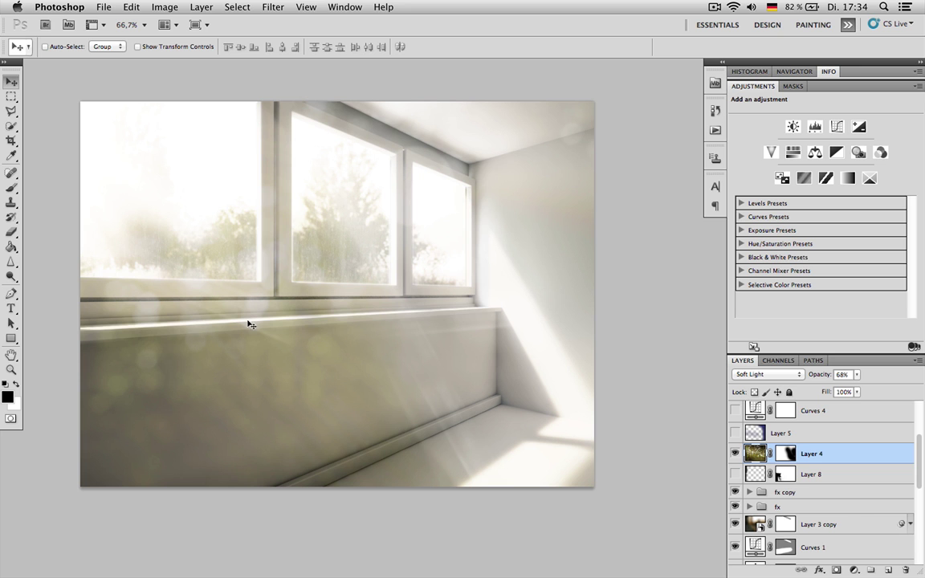
pyautogui.scroll(1, 838, 453)
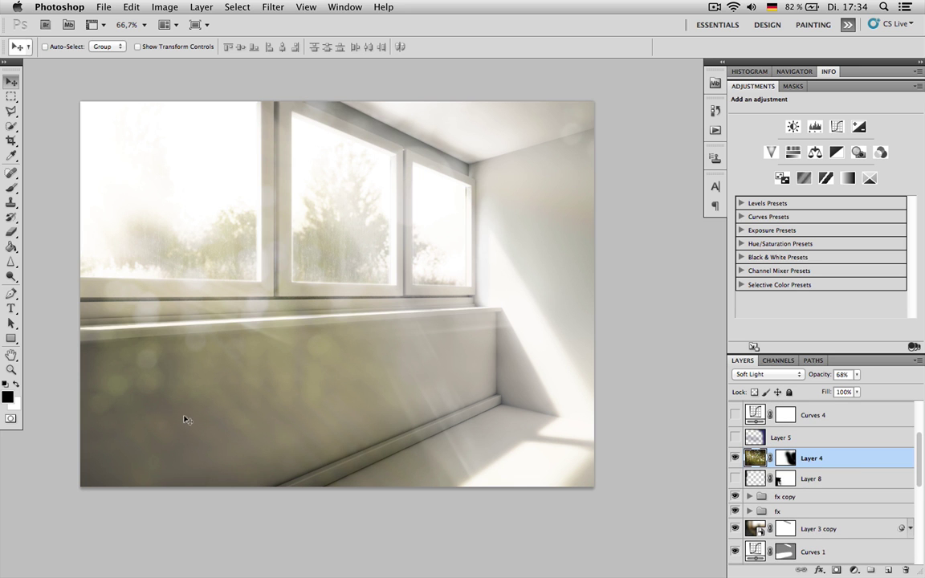
pyautogui.click(733, 458)
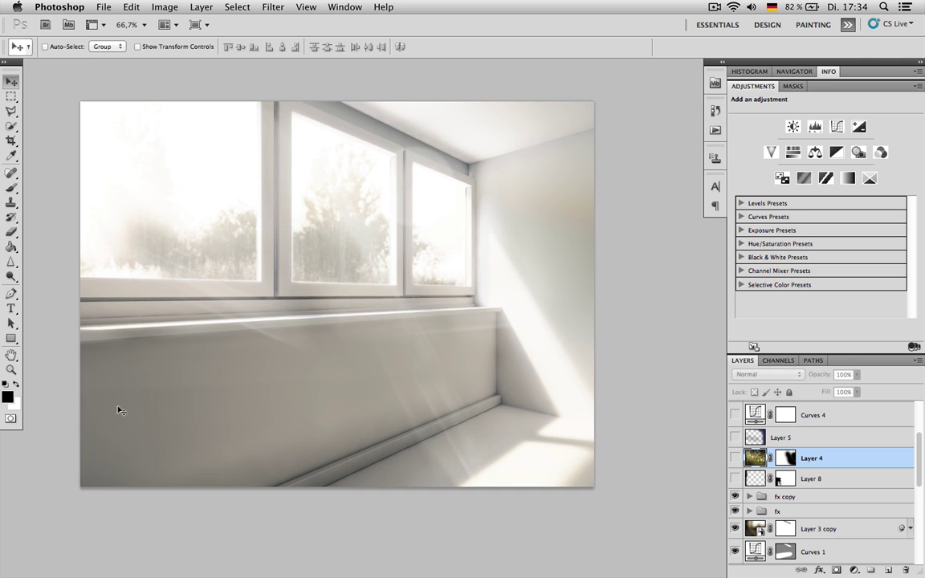
# Show Layer 8 at 60% opacity, then turn Layer 4 and Layer 5 back on
pyautogui.click(735, 478)
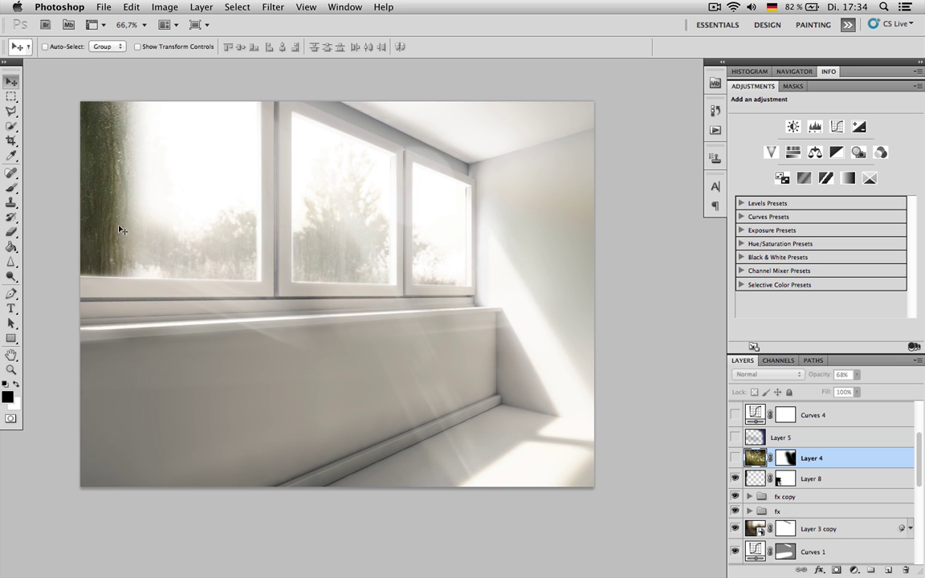
pyautogui.hotkey('alt', '[')
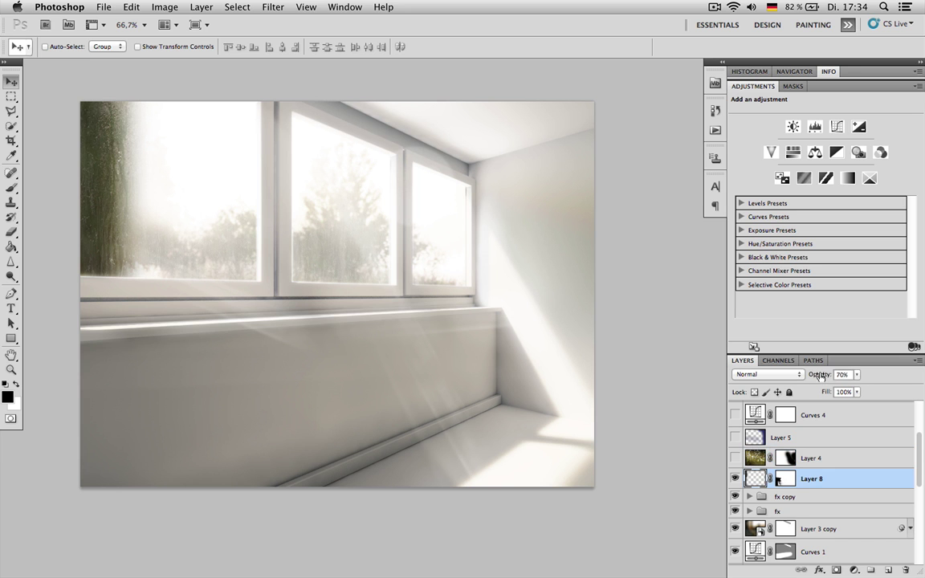
pyautogui.moveTo(822, 374); pyautogui.dragTo(824, 376)
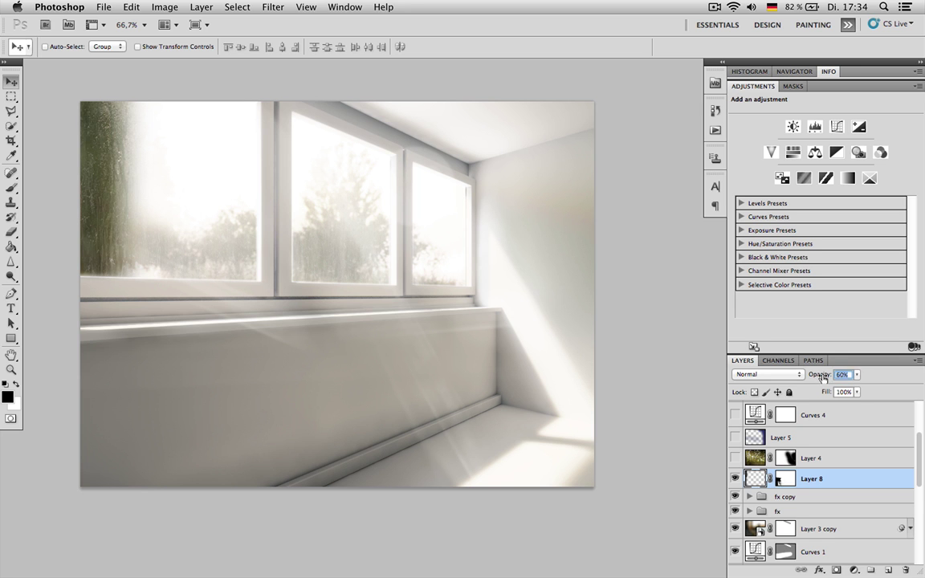
pyautogui.click(734, 457)
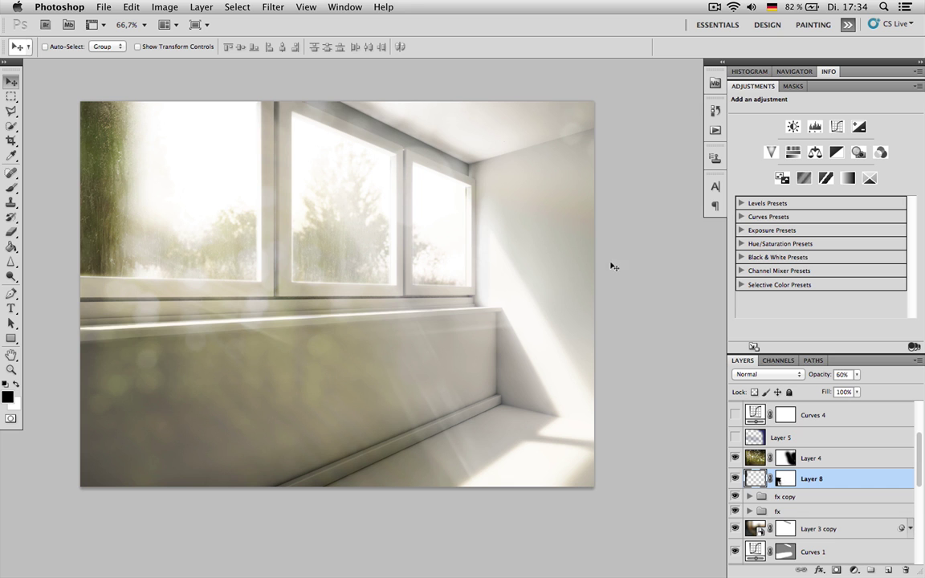
pyautogui.click(734, 438)
pyautogui.press('6')
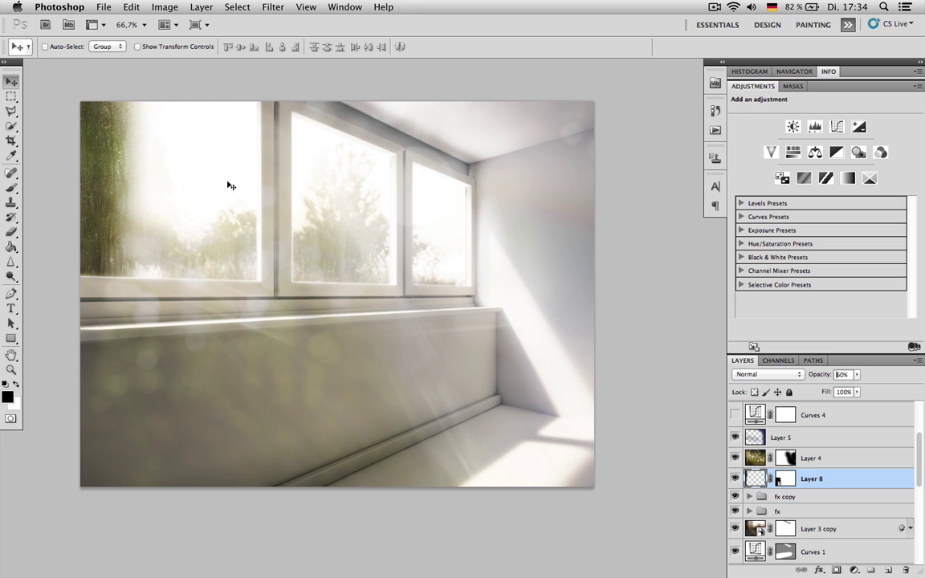
pyautogui.press('6')
# Turn on Curves 4, comparing it on and off, then enable Black & White 1 (Infrared, Luminosity 29%)
pyautogui.click(734, 415)
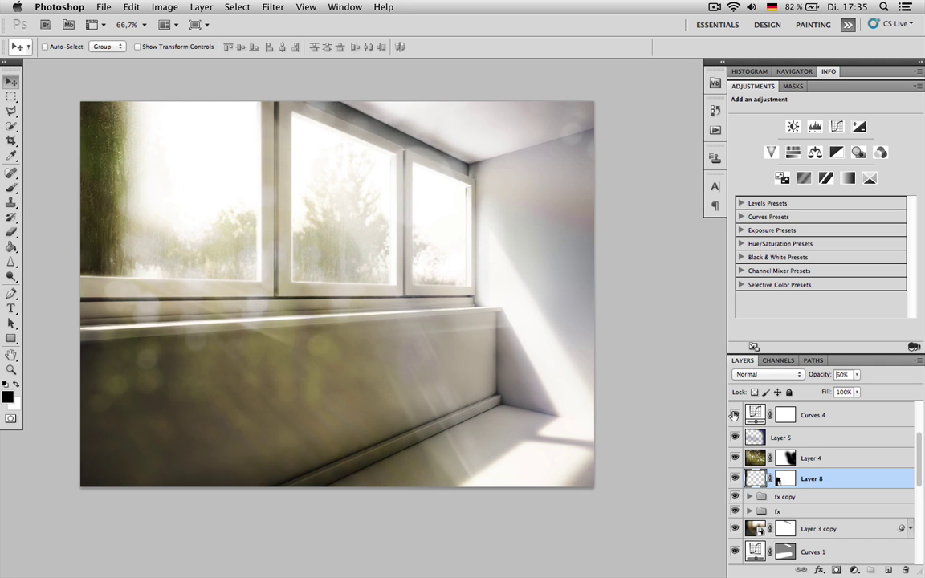
pyautogui.click(848, 419)
pyautogui.click(735, 415)
pyautogui.click(736, 415)
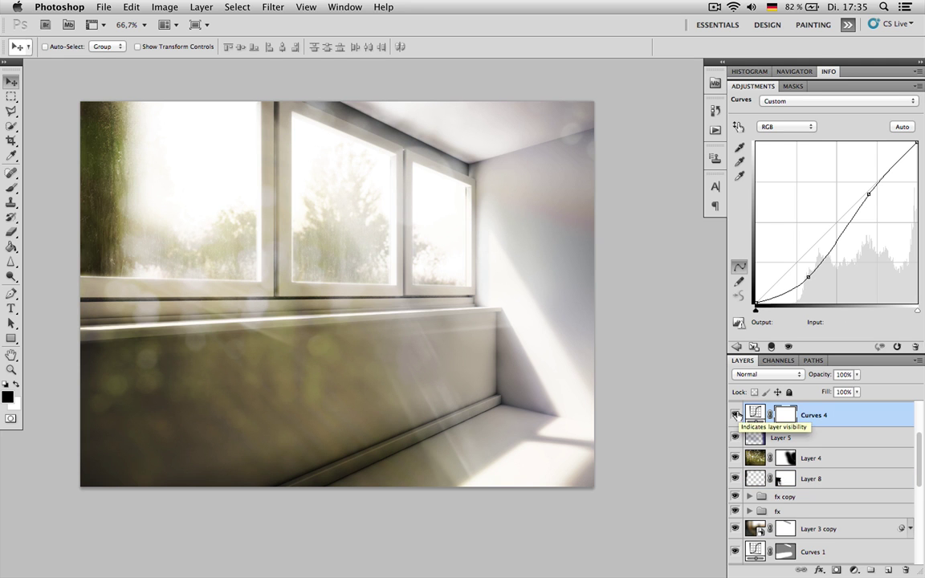
pyautogui.scroll(-3, 840, 429)
pyautogui.scroll(-3, 840, 429)
pyautogui.scroll(-3, 831, 480)
pyautogui.scroll(8, 831, 479)
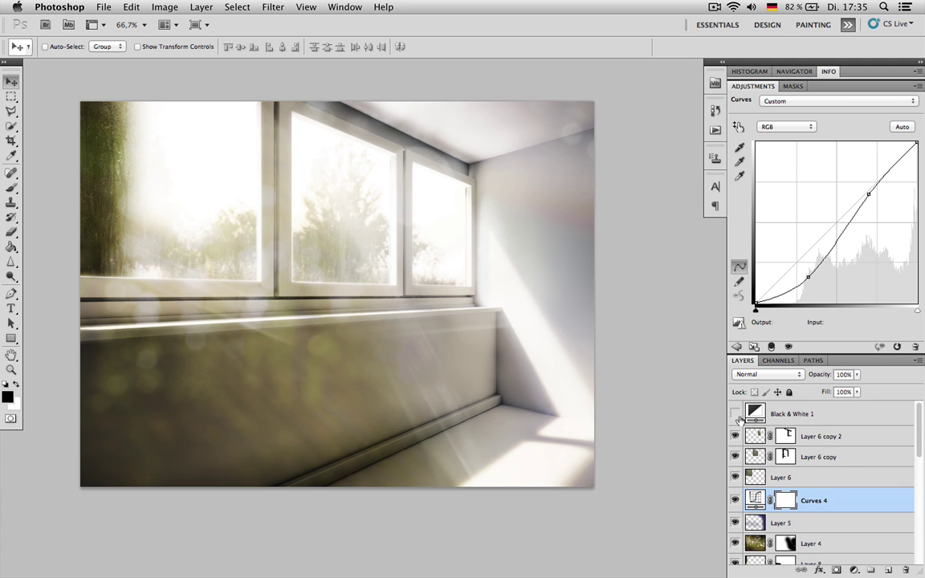
pyautogui.click(765, 416)
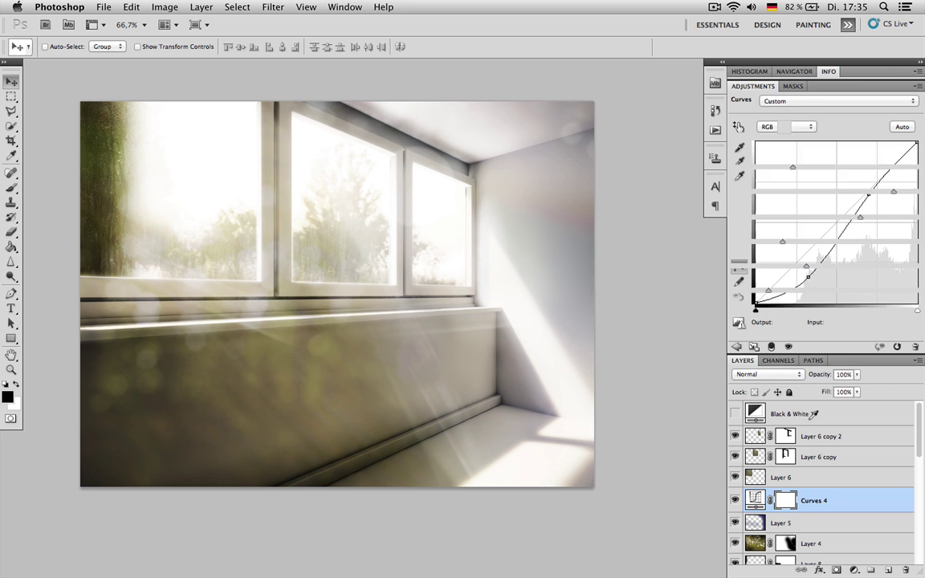
pyautogui.click(734, 413)
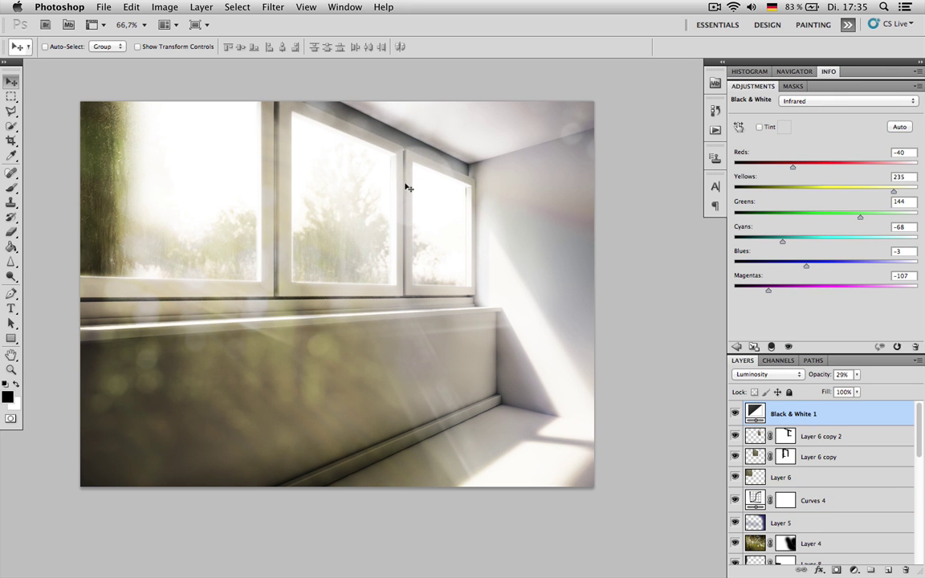
# Set the image mode to 16 Bits/Channel
pyautogui.click(163, 8)
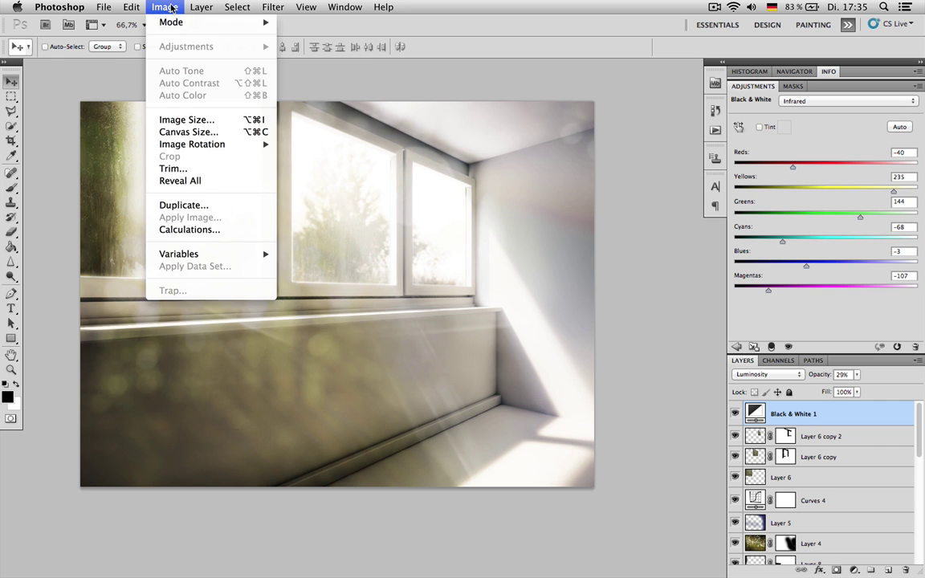
pyautogui.moveTo(241, 23)
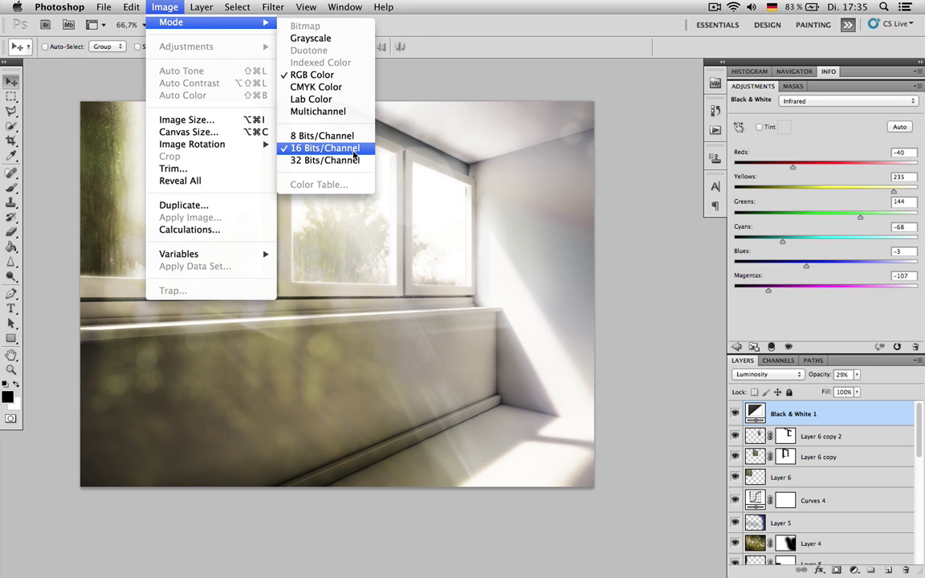
pyautogui.click(352, 149)
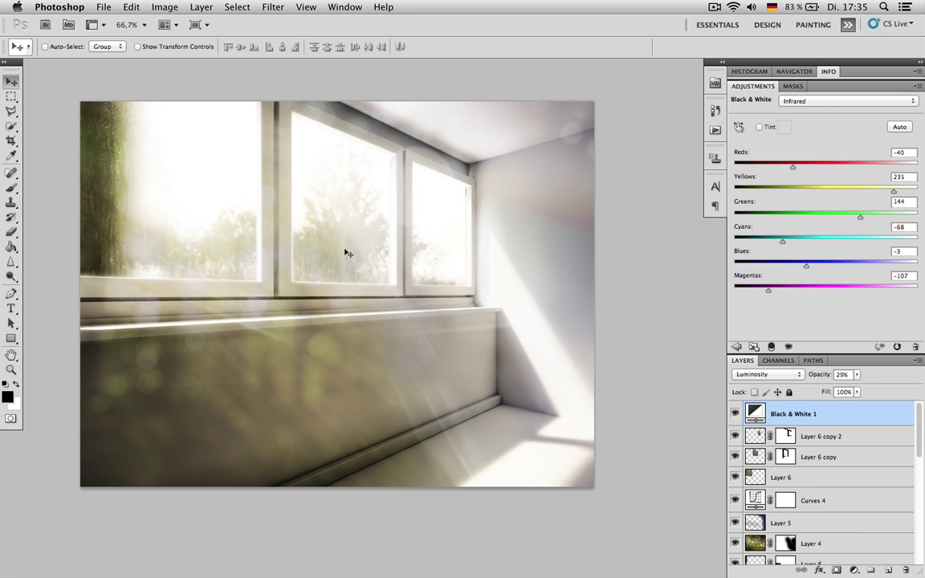
# Select Layer 6 copy 2 and refresh the expanded Histogram panel
pyautogui.click(835, 438)
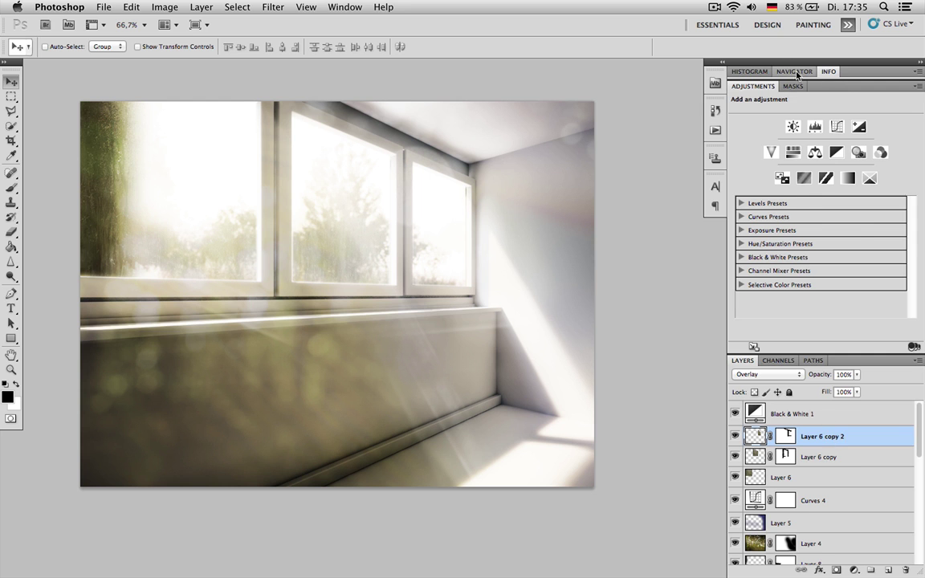
pyautogui.click(750, 72)
pyautogui.click(850, 91)
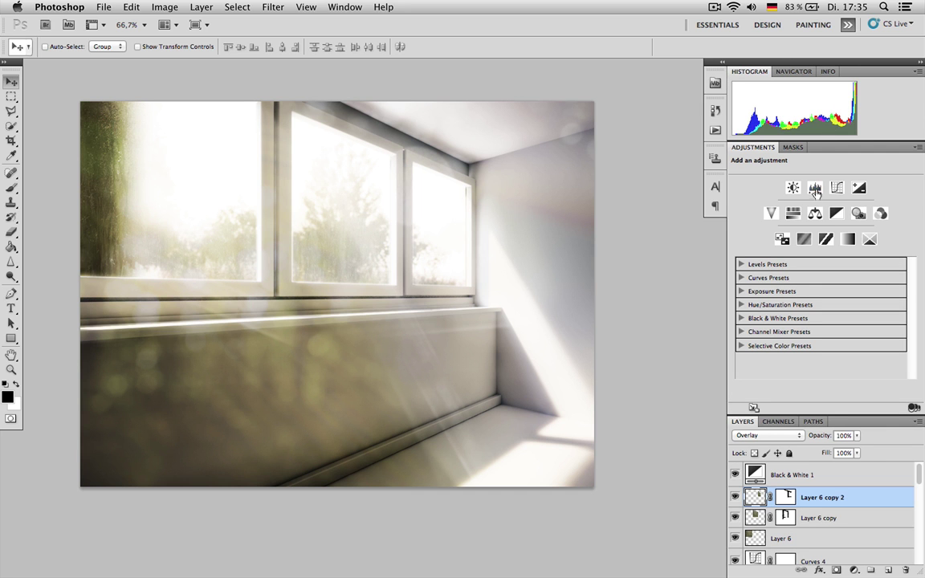